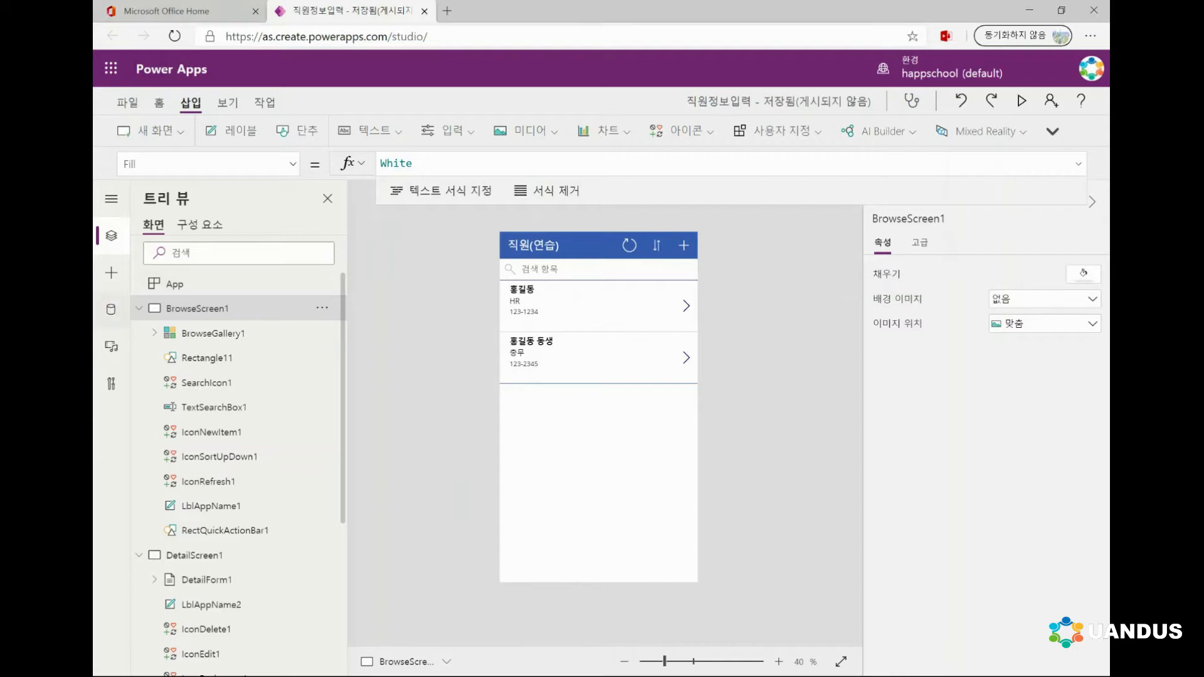
# Examine the gallery on BrowseScreen1, the form on DetailScreen1 and the form on EditScreen1.
pyautogui.click(507, 287)
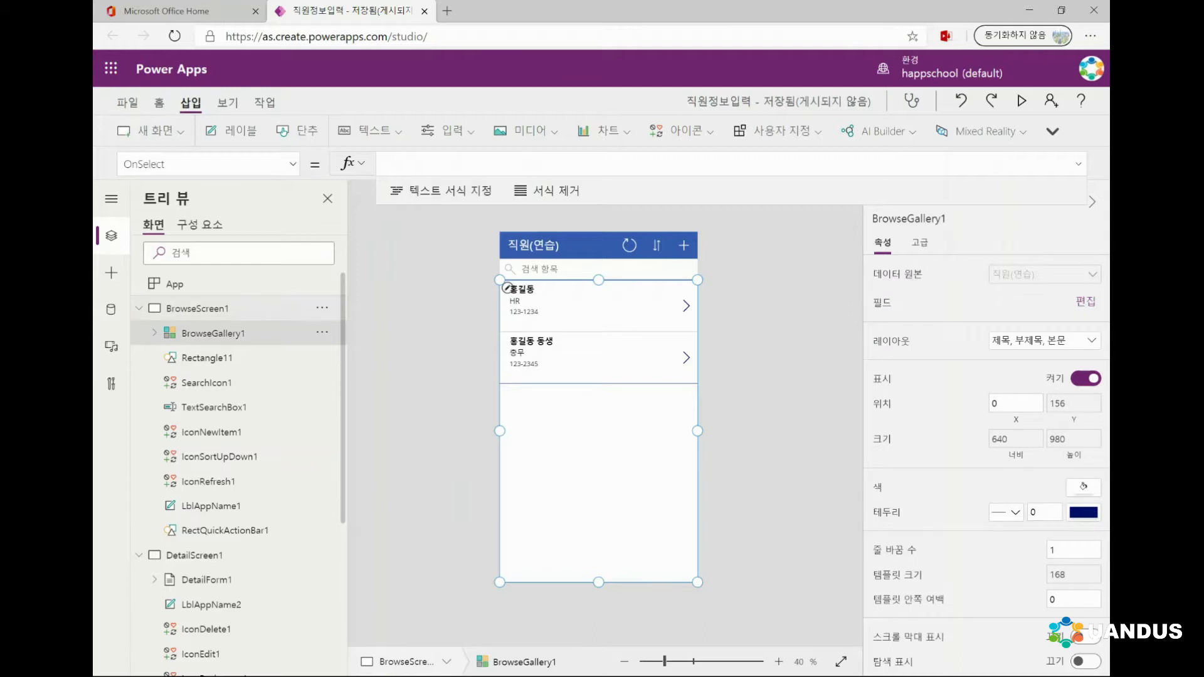
pyautogui.click(139, 308)
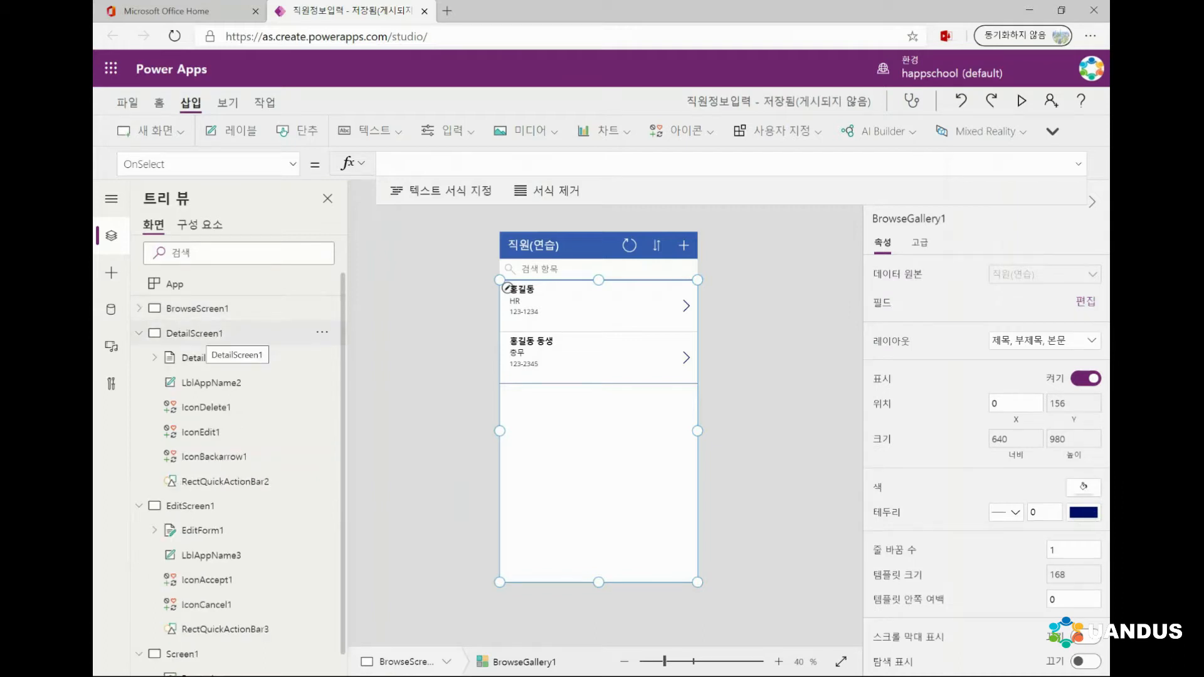
pyautogui.click(194, 333)
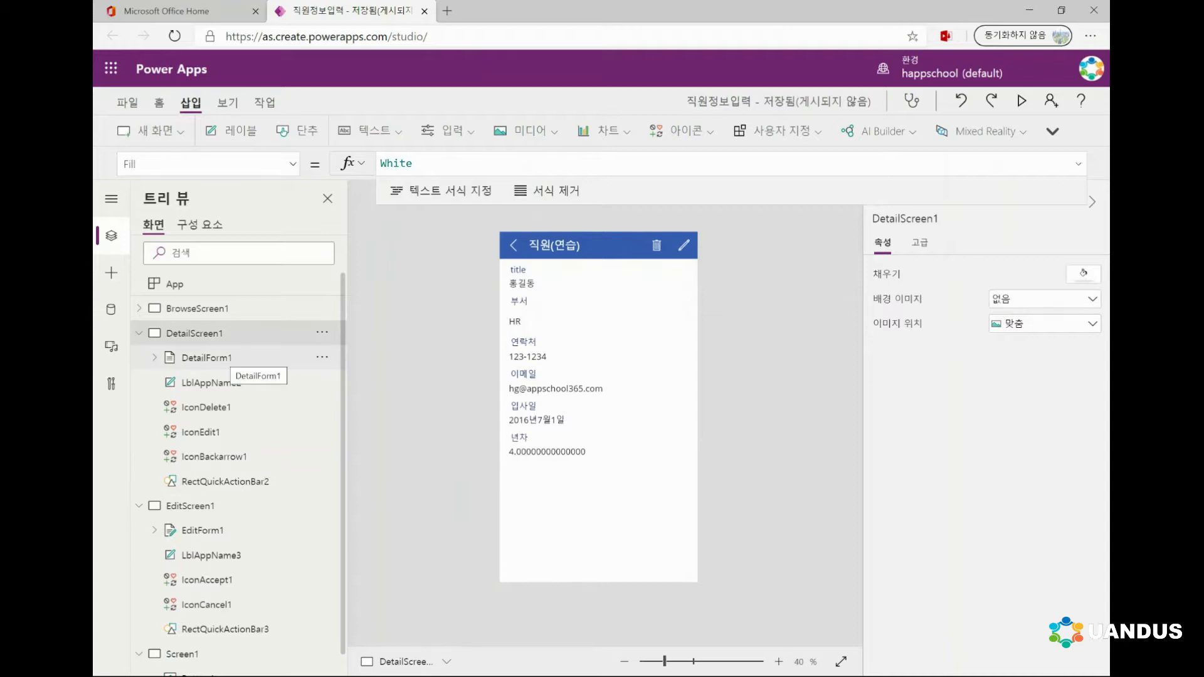
pyautogui.click(220, 358)
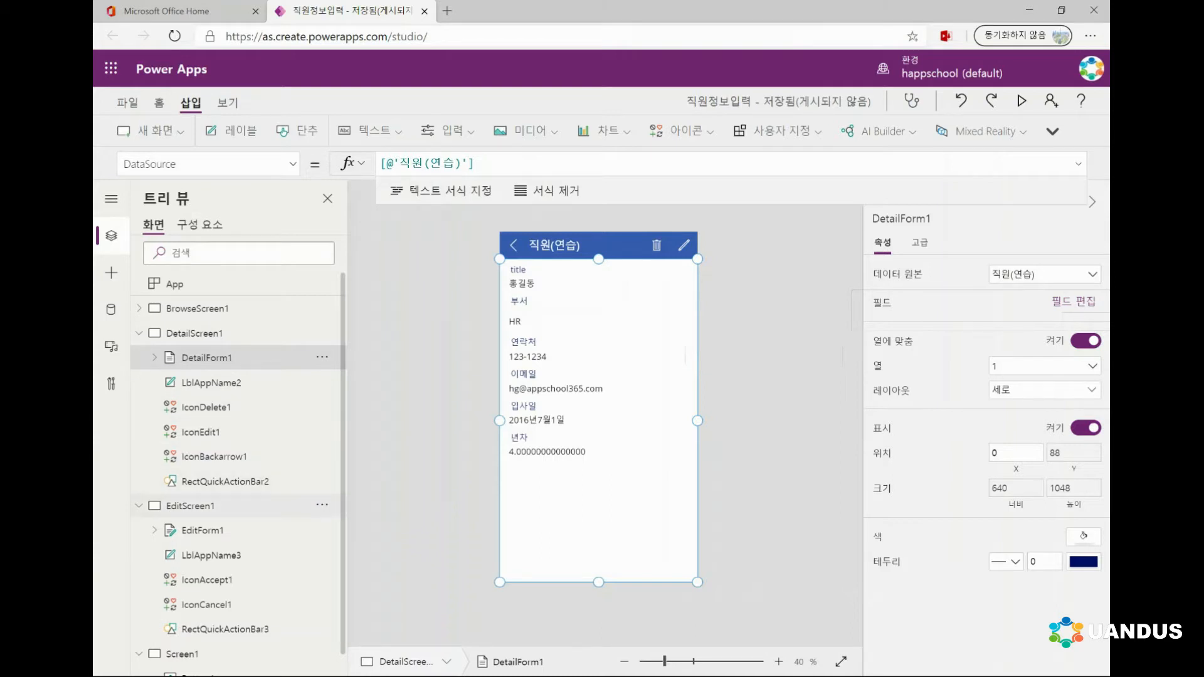
pyautogui.click(139, 506)
pyautogui.click(139, 507)
pyautogui.click(202, 530)
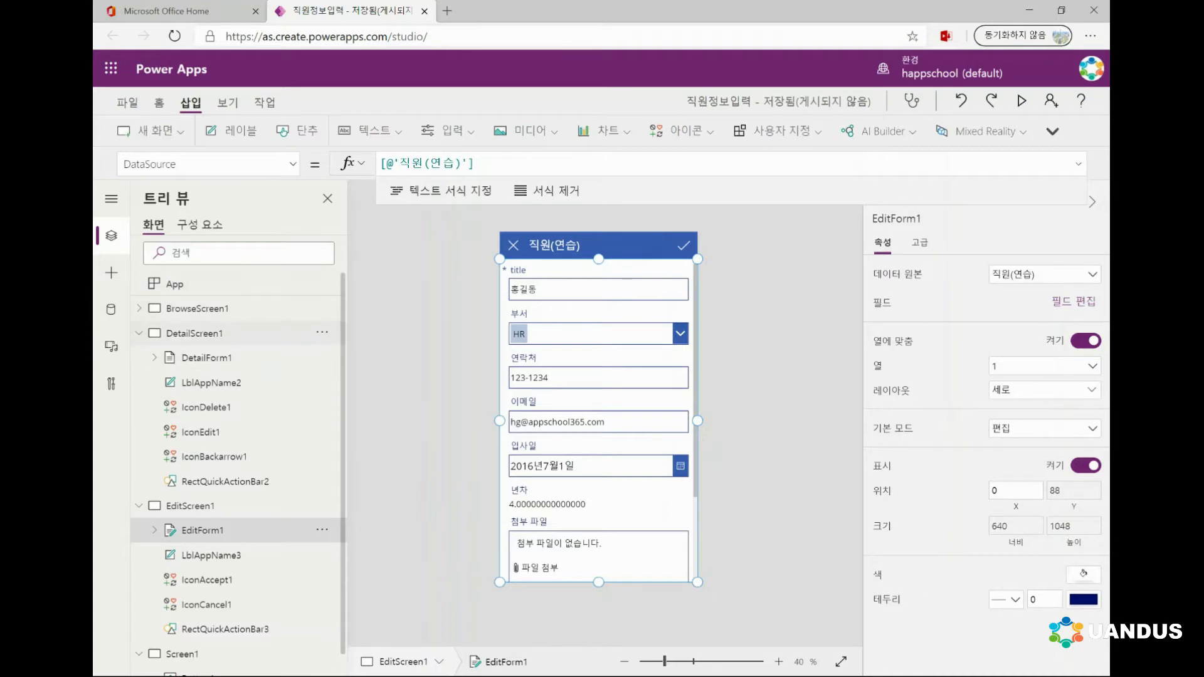
# Delete the existing Screen1 and add a new blank (비어 있음) screen in its place.
pyautogui.click(139, 333)
pyautogui.click(138, 357)
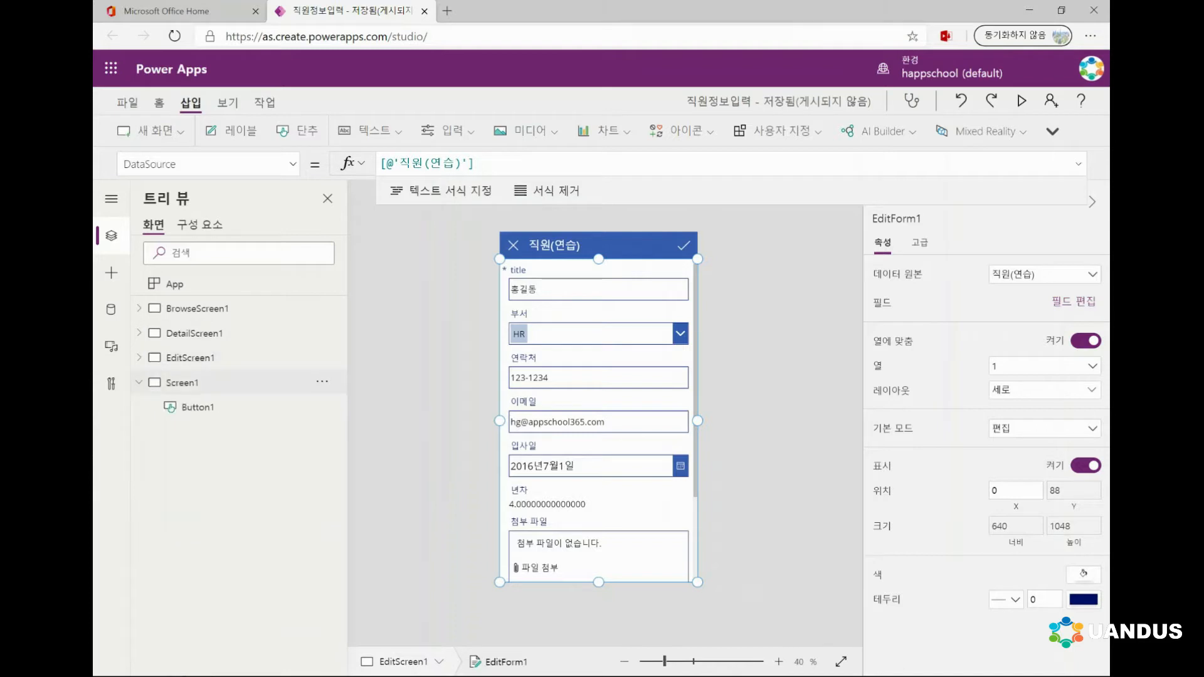
pyautogui.click(182, 382)
pyautogui.click(322, 381)
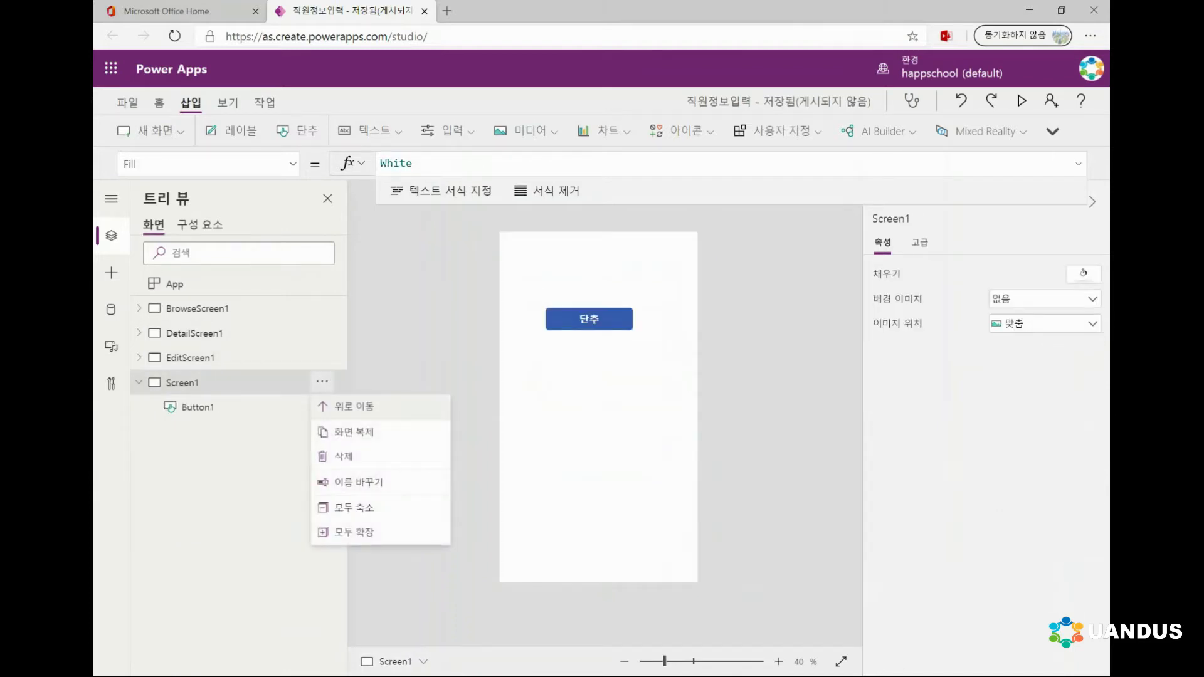
pyautogui.click(343, 456)
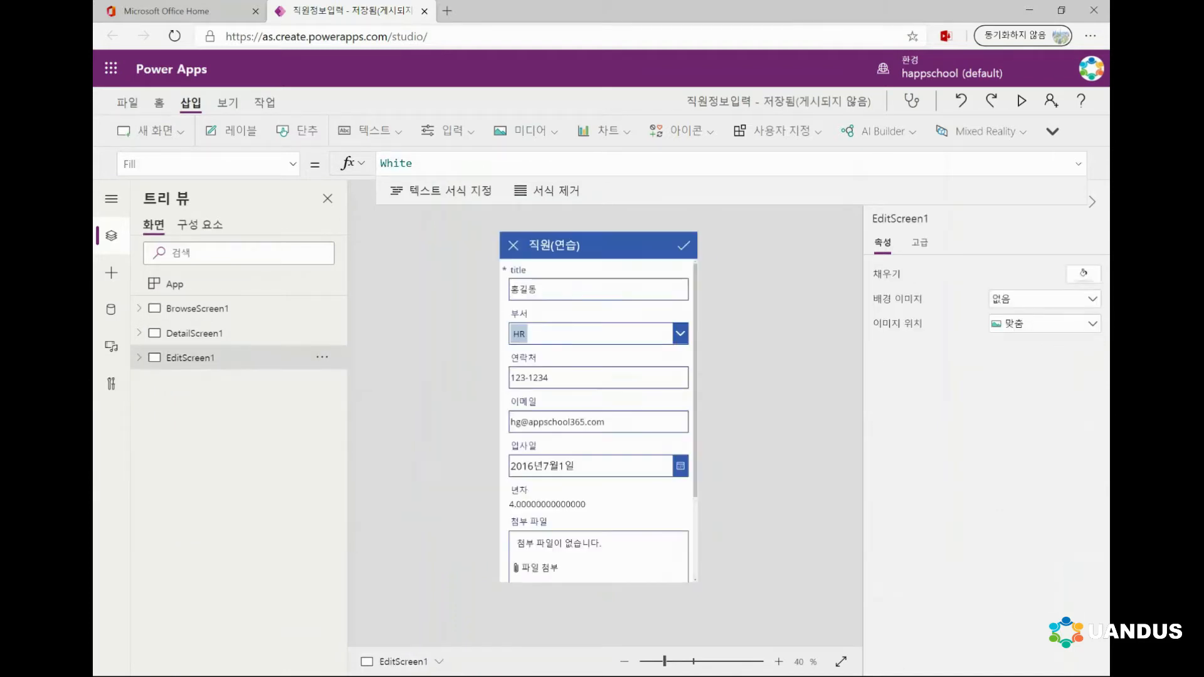
pyautogui.click(151, 131)
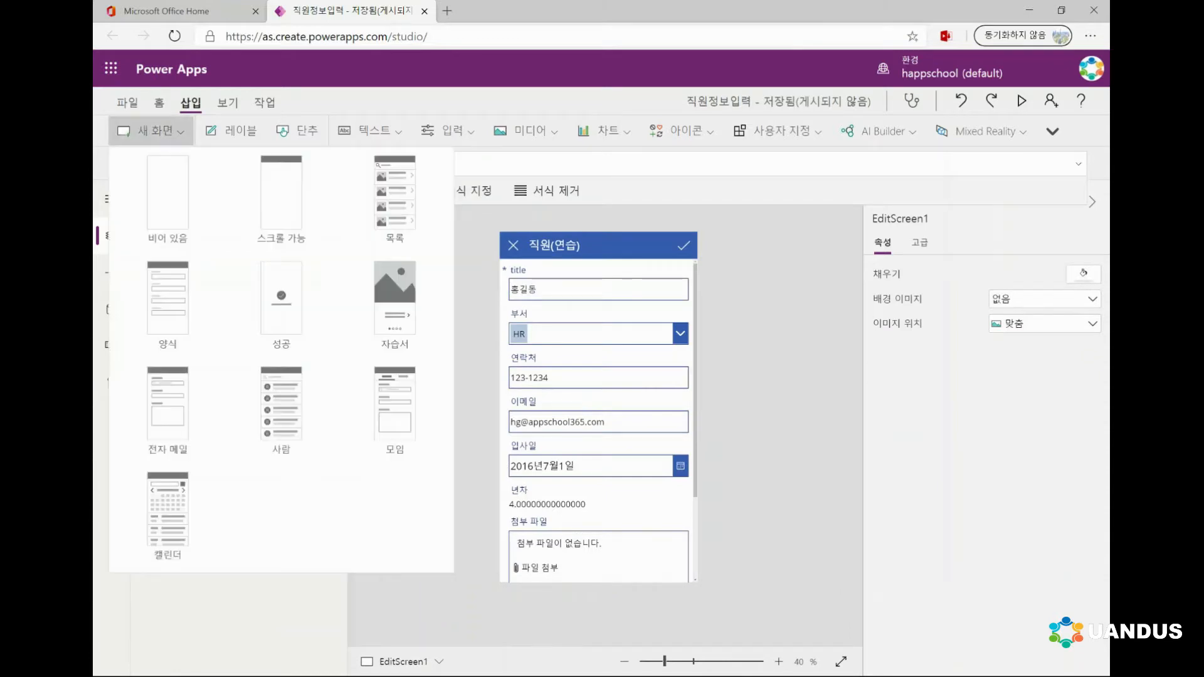
pyautogui.click(168, 202)
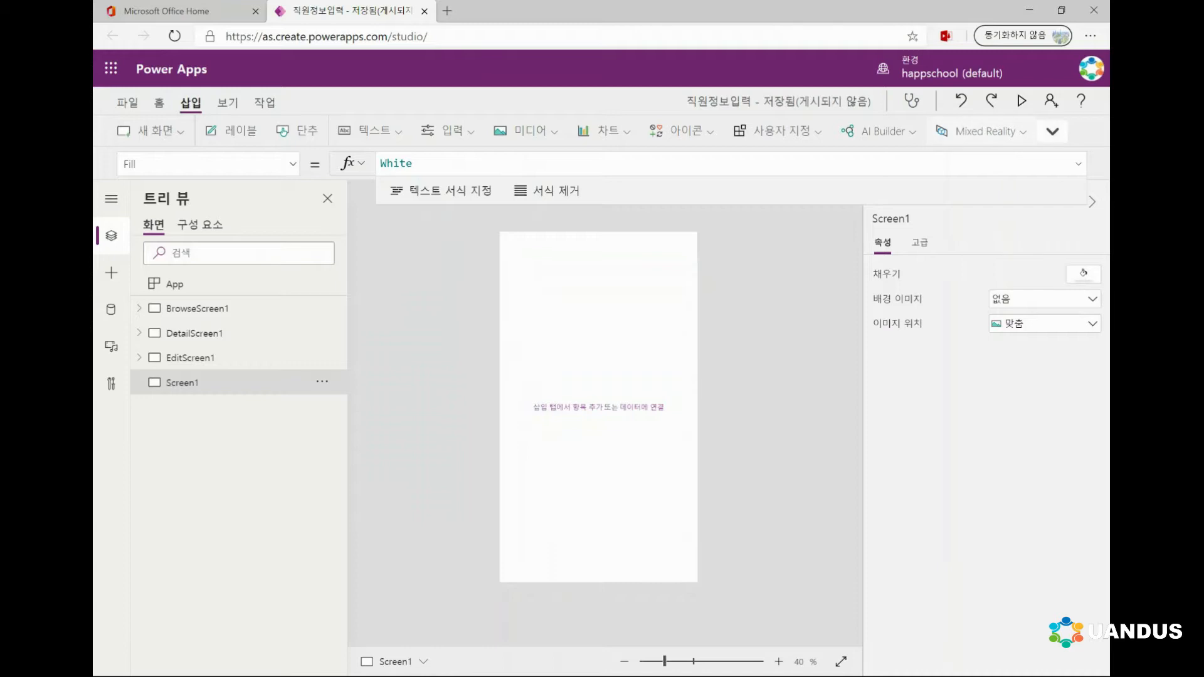
# Insert a data table on the blank screen and connect it to the 직원(연습) data source.
pyautogui.click(1053, 131)
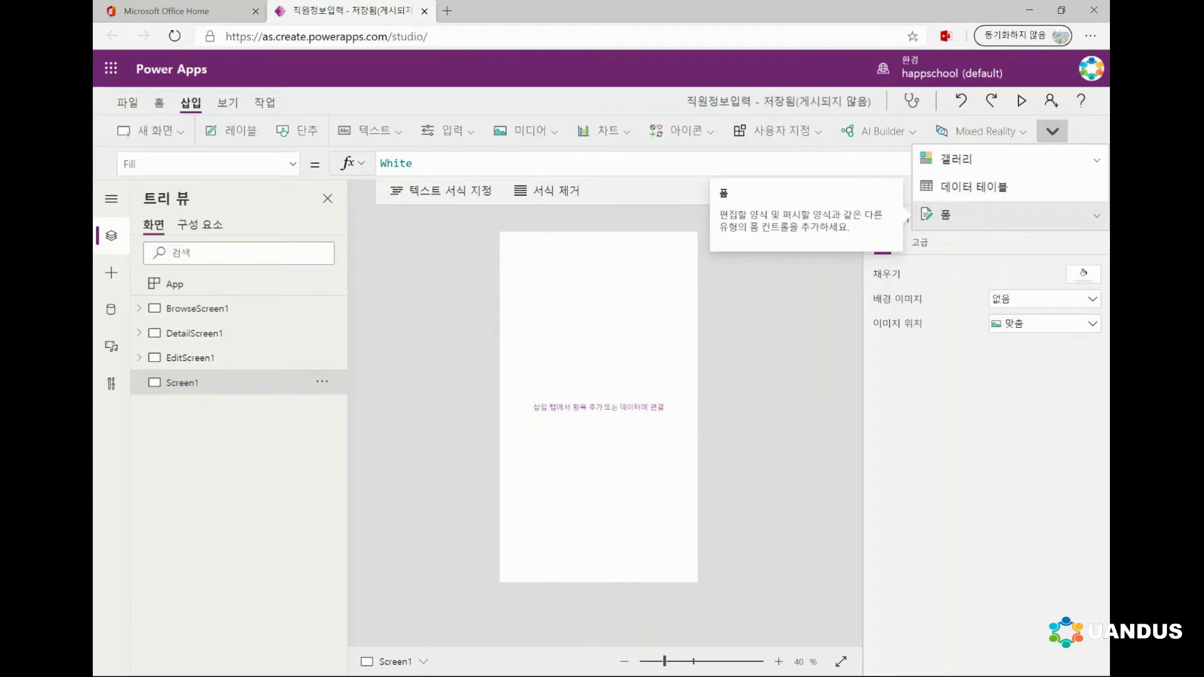
pyautogui.click(957, 186)
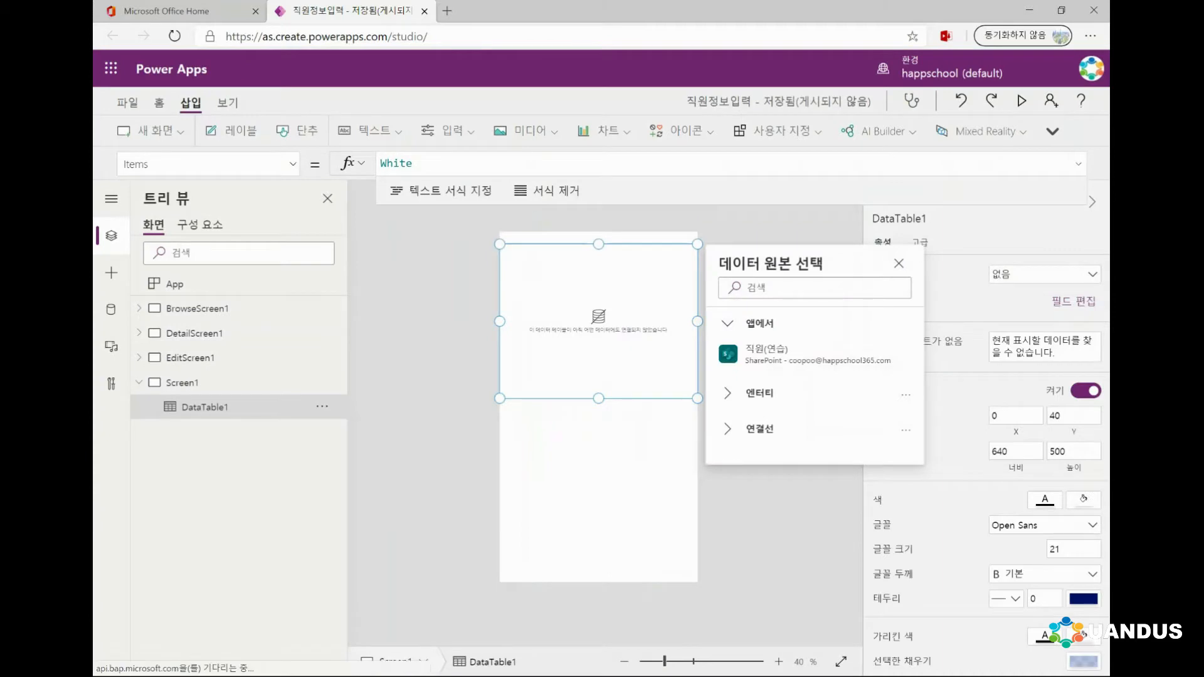
pyautogui.click(765, 354)
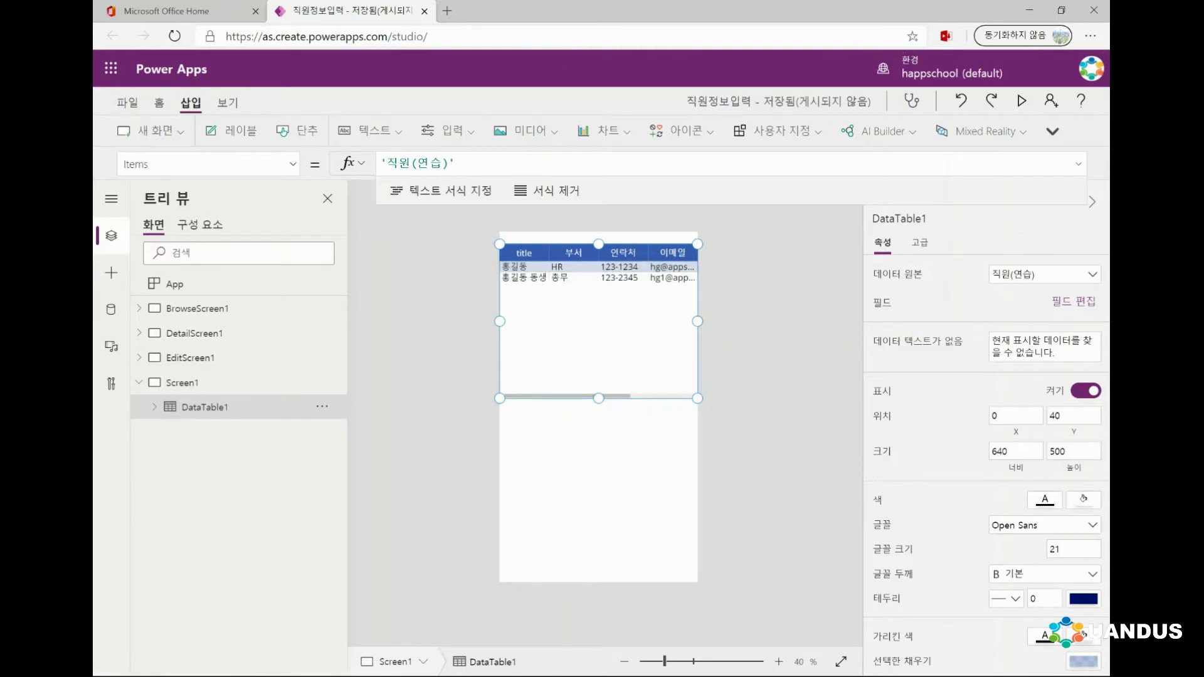
# Shorten the data table from its bottom edge to a height of about 202.
pyautogui.click(573, 396)
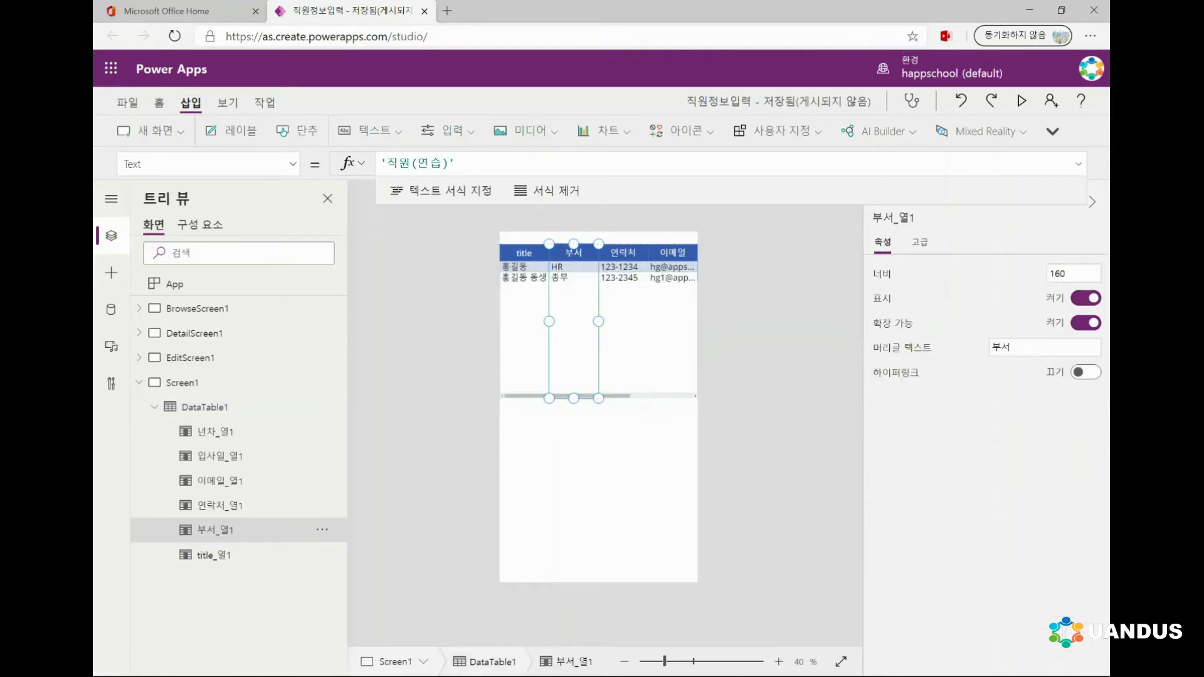
pyautogui.moveTo(573, 396)
pyautogui.mouseDown()
pyautogui.moveTo(636, 396)
pyautogui.moveTo(573, 396)
pyautogui.mouseUp()
pyautogui.click(573, 396)
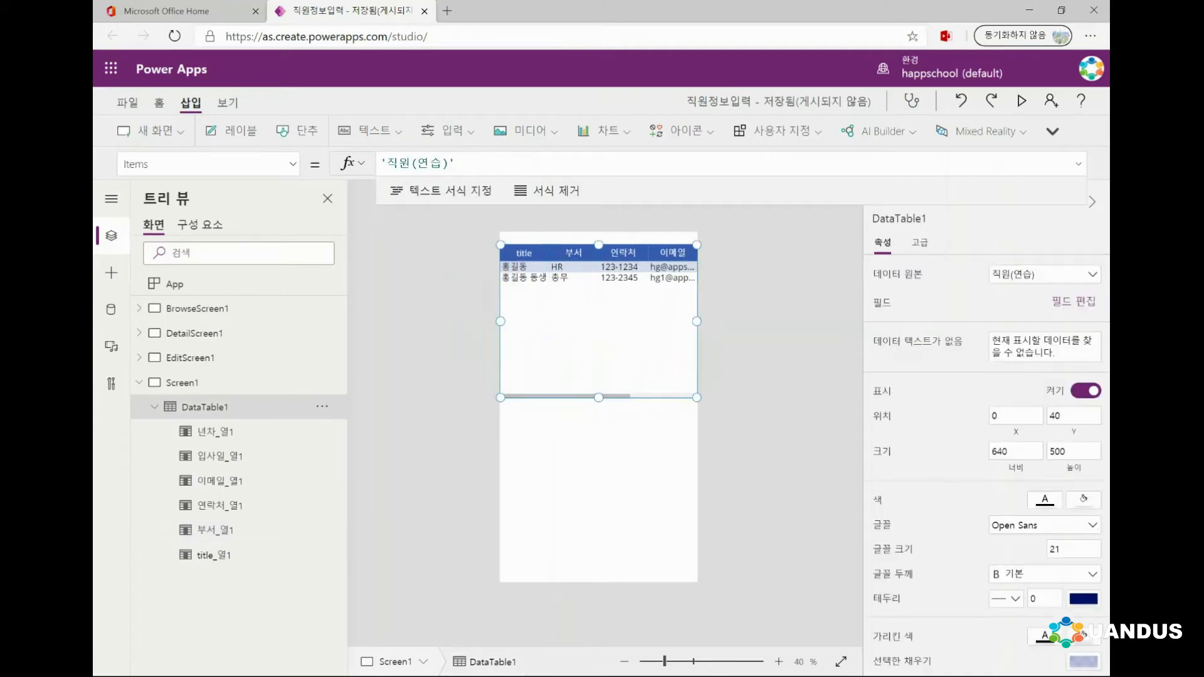
pyautogui.click(599, 477)
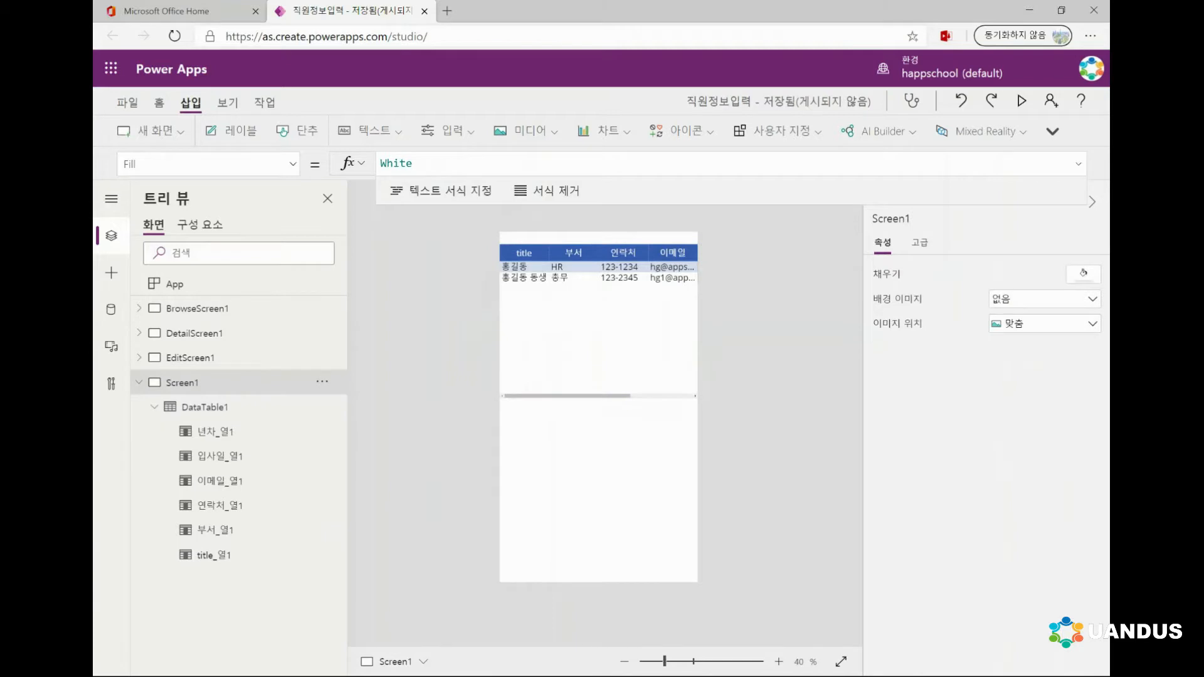
pyautogui.click(623, 268)
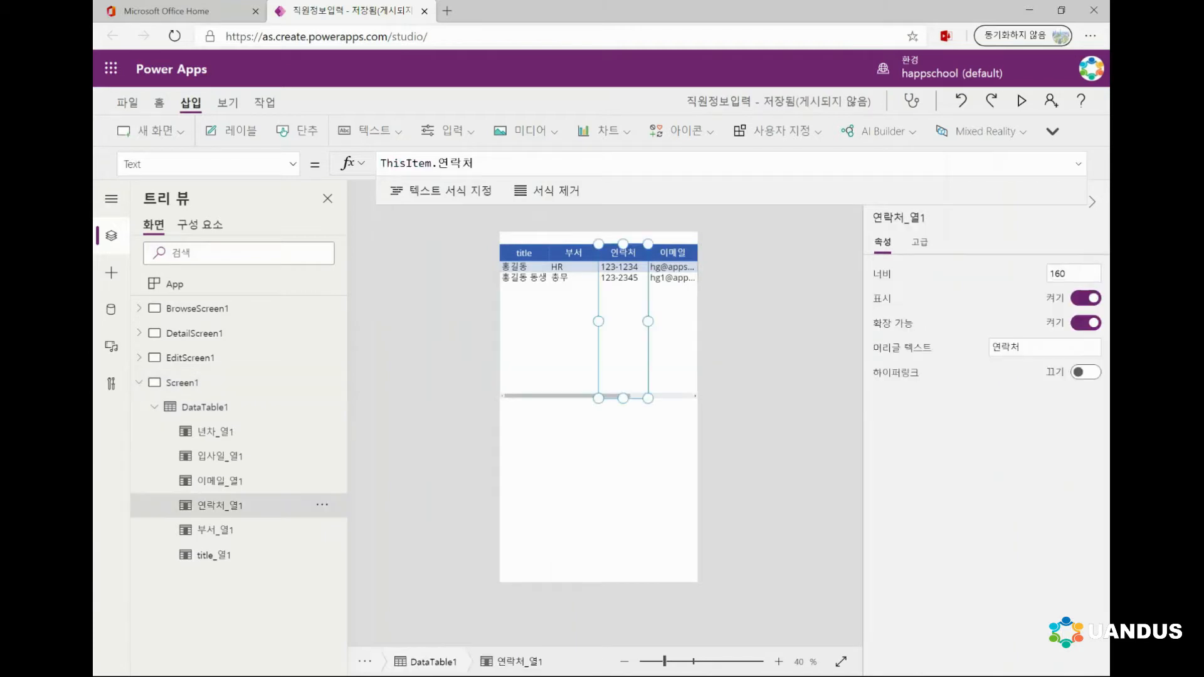
pyautogui.click(205, 407)
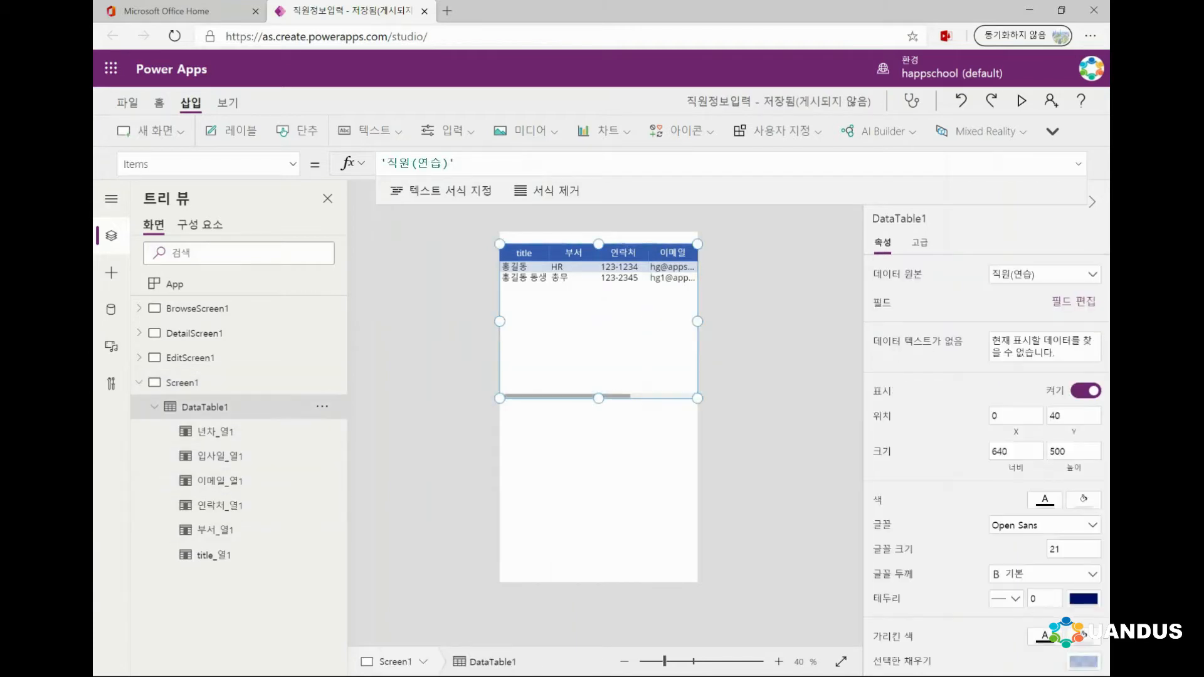
pyautogui.moveTo(598, 398); pyautogui.dragTo(598, 307)
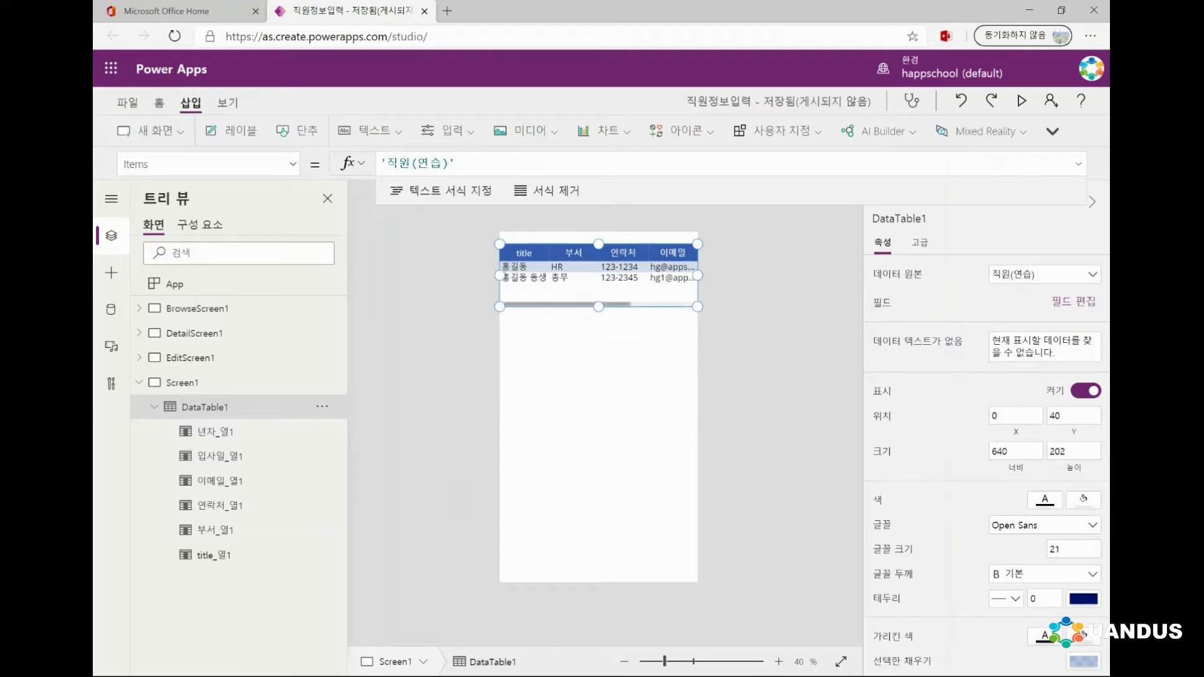
pyautogui.click(598, 401)
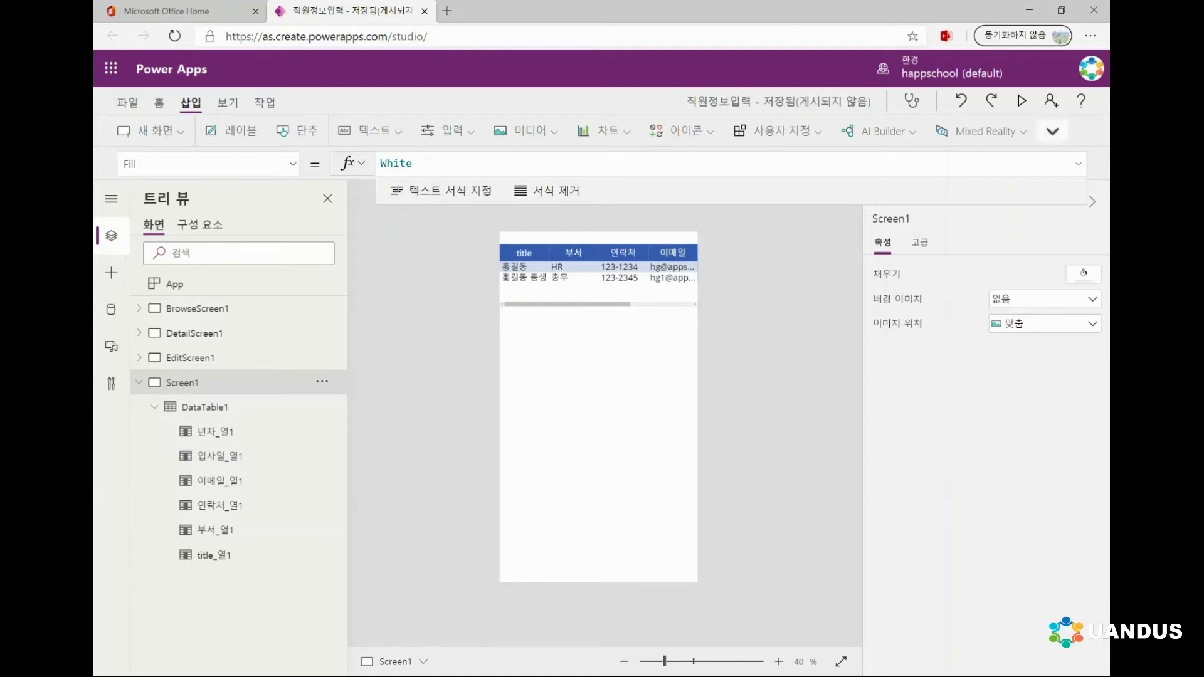
# Insert an edit form below the data table at Y about 272 and connect it to the 직원(연습) data source.
pyautogui.click(1053, 131)
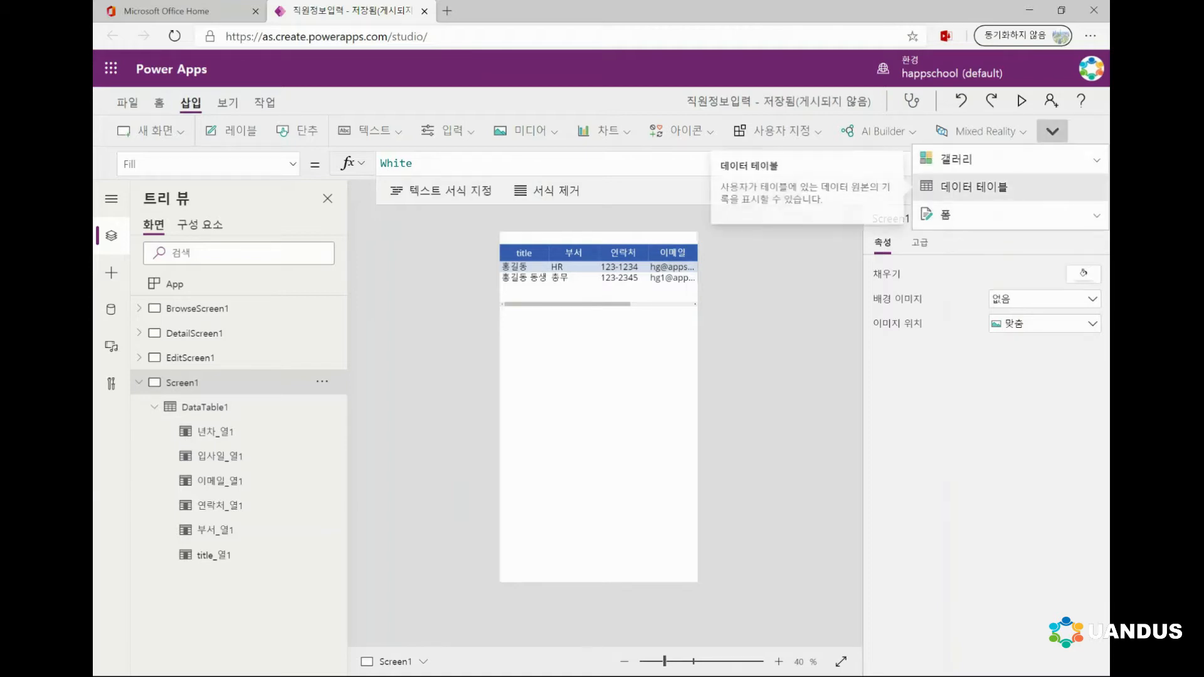
pyautogui.click(1003, 216)
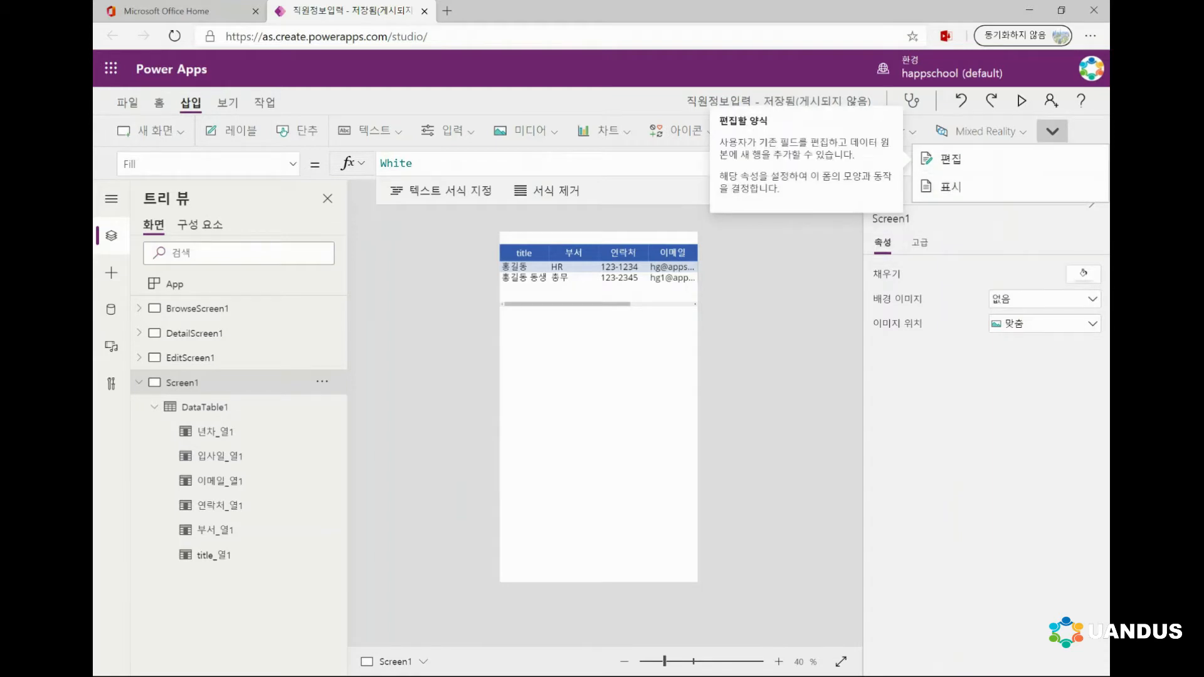
pyautogui.click(951, 186)
pyautogui.click(1053, 131)
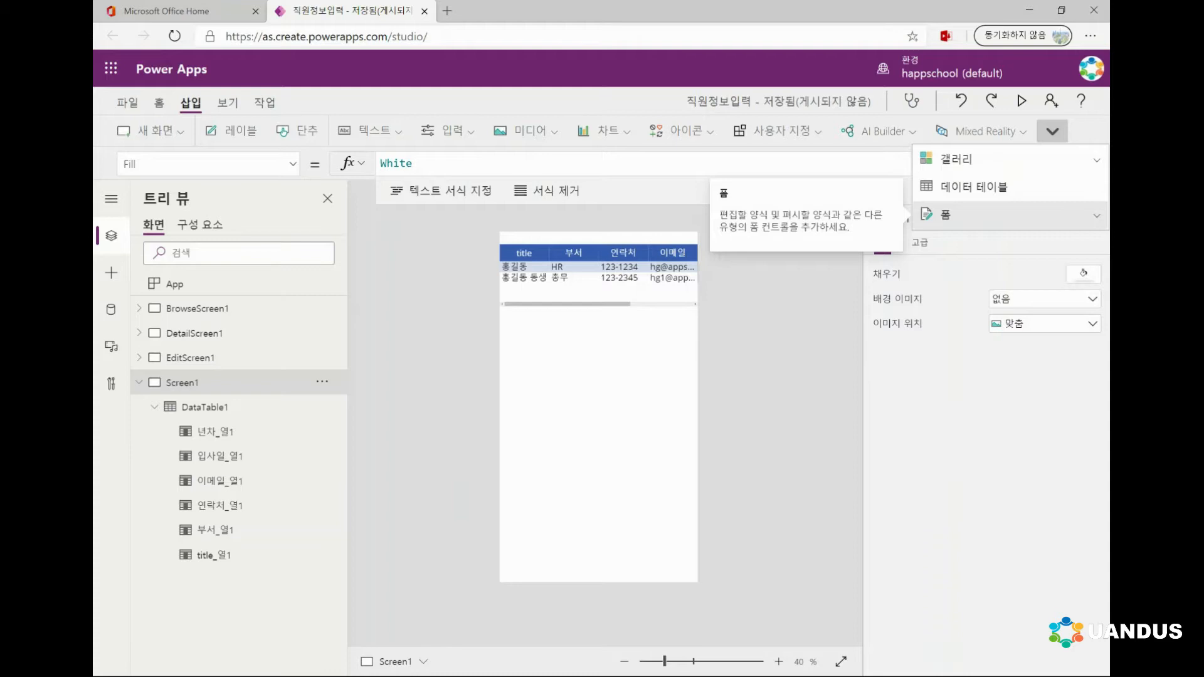
pyautogui.click(945, 214)
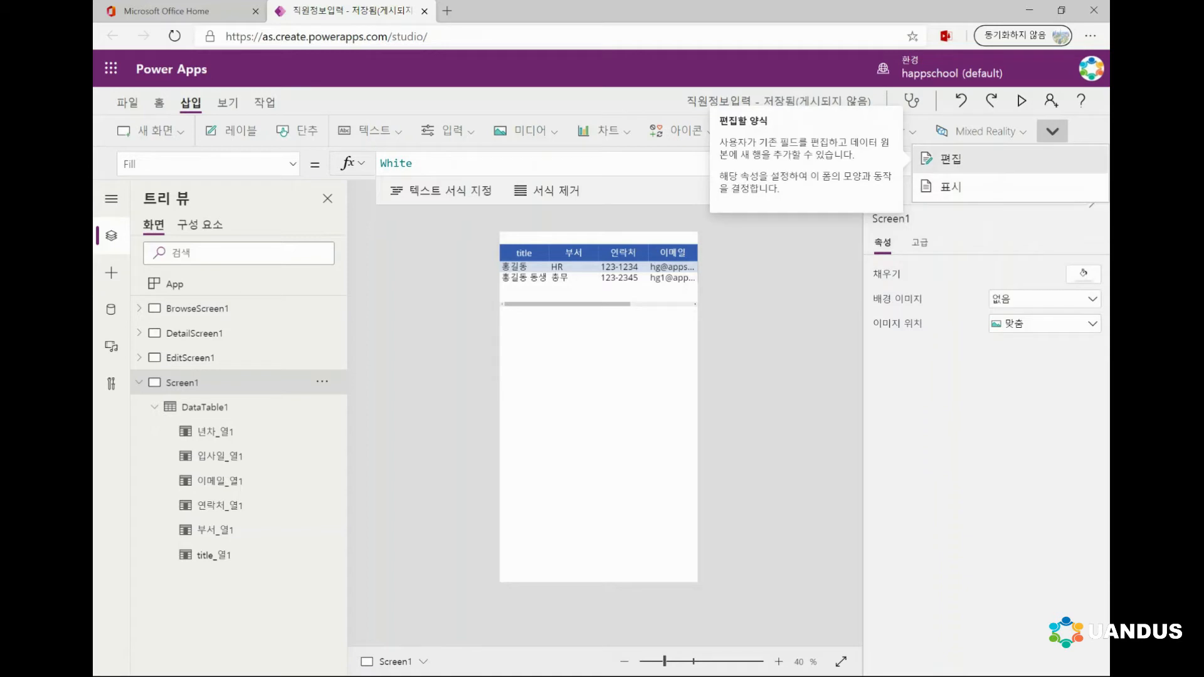
pyautogui.click(950, 159)
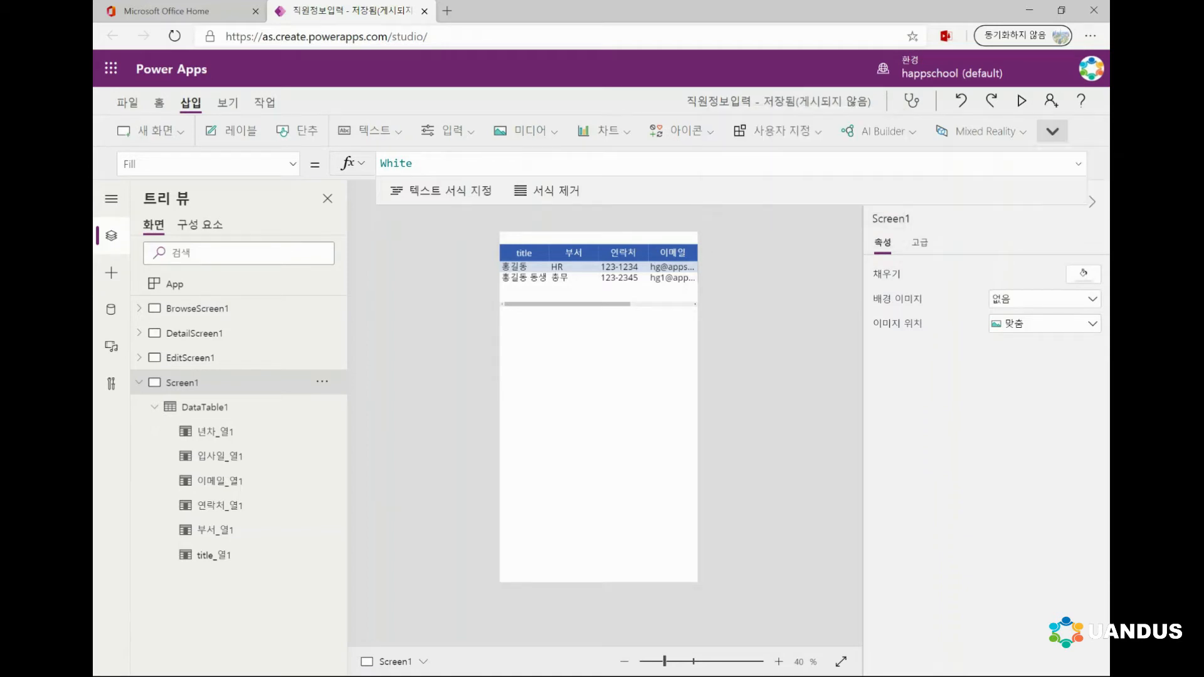
pyautogui.moveTo(592, 370); pyautogui.dragTo(593, 435)
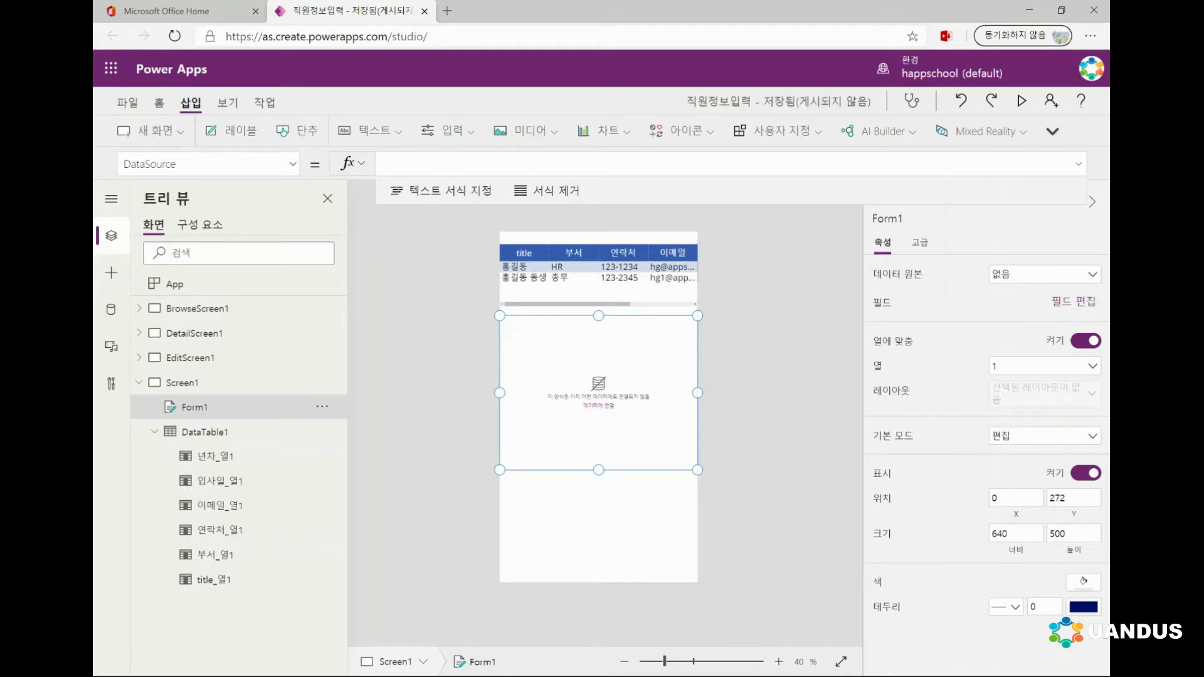
pyautogui.click(1045, 274)
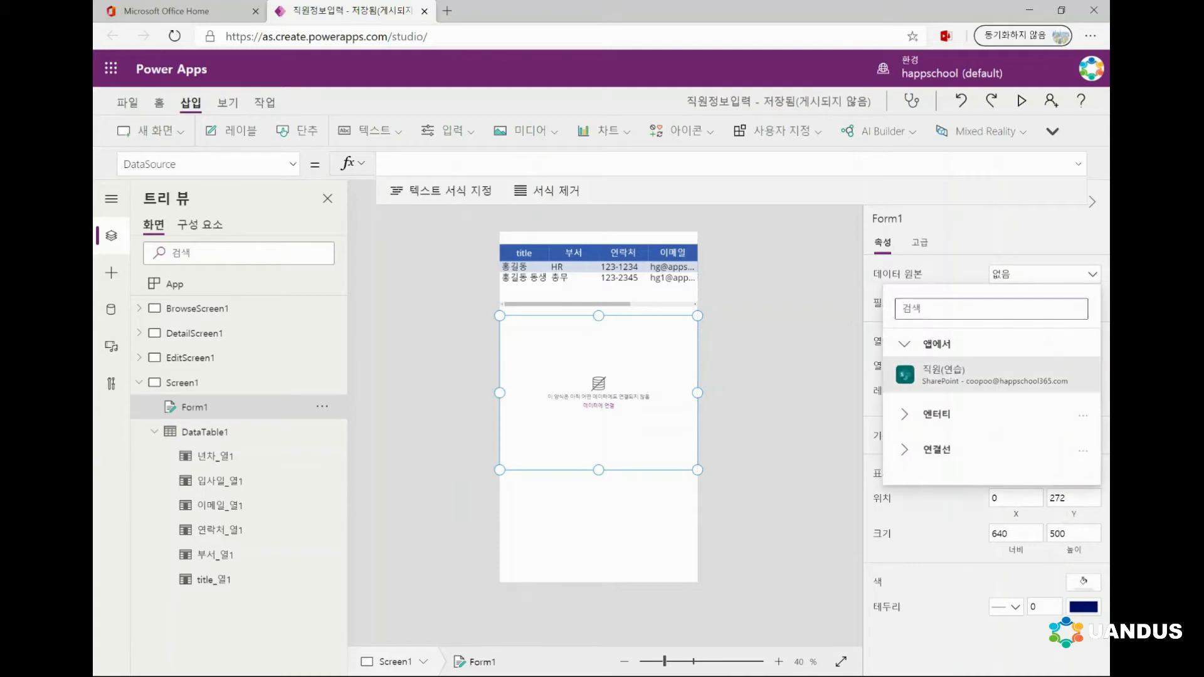
pyautogui.click(991, 375)
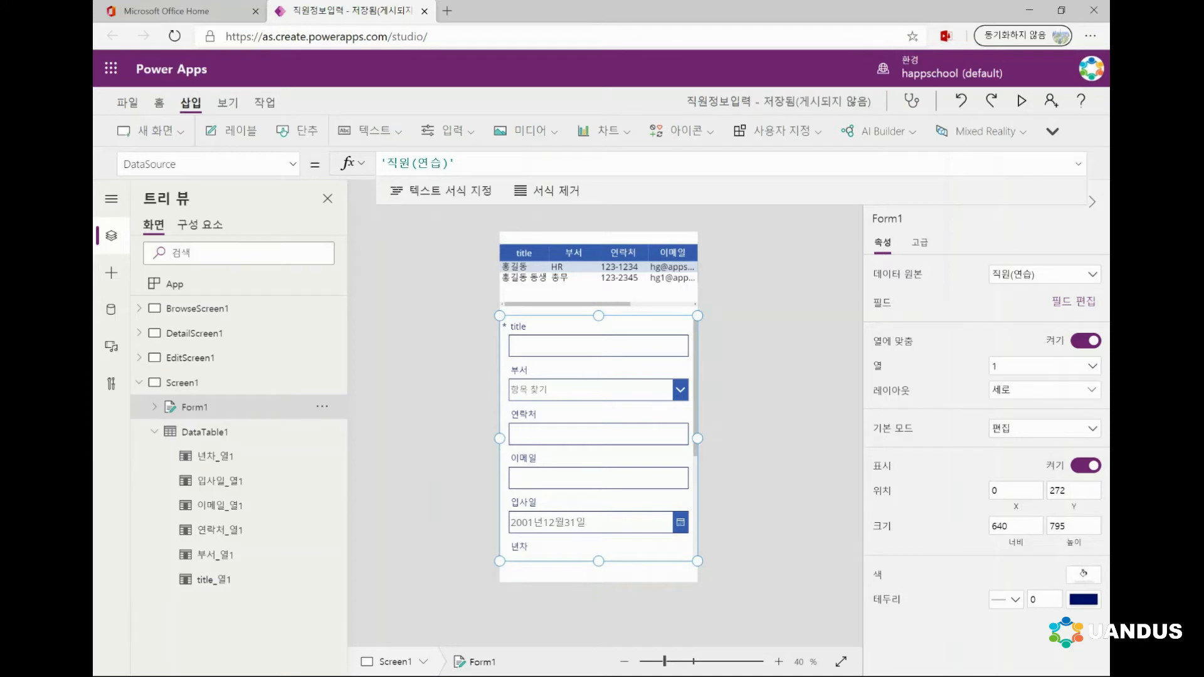
# Remove the 첨부 파일 and 년차 fields from the edit form.
pyautogui.click(1074, 302)
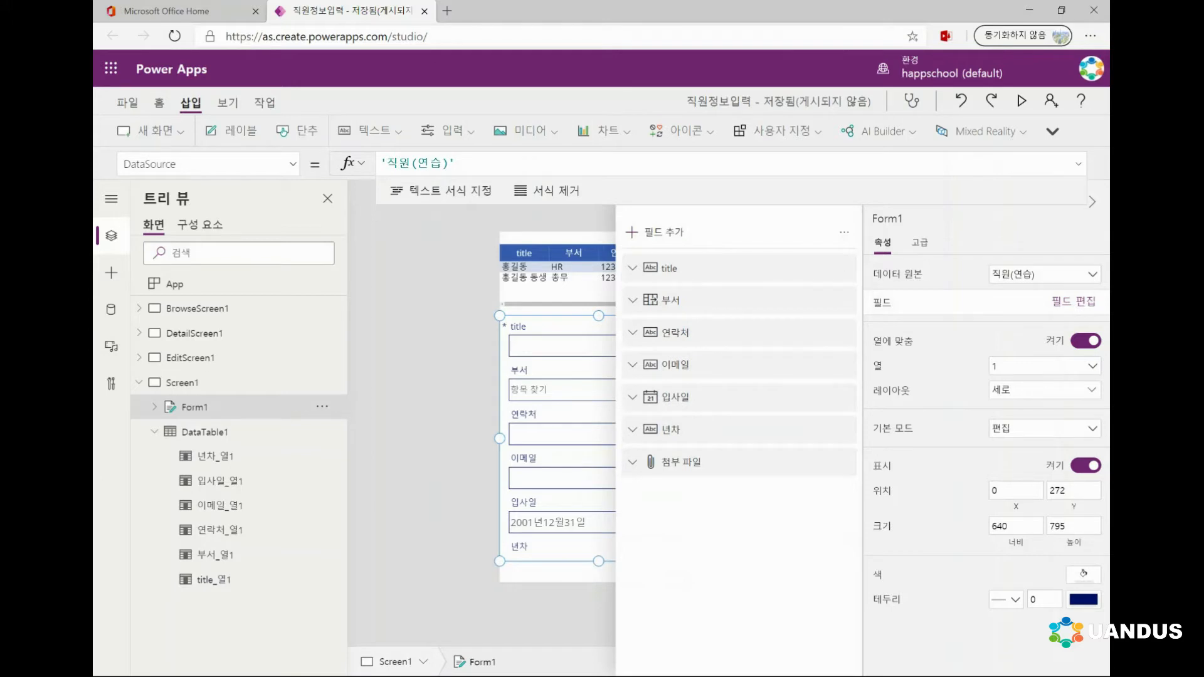
pyautogui.click(681, 462)
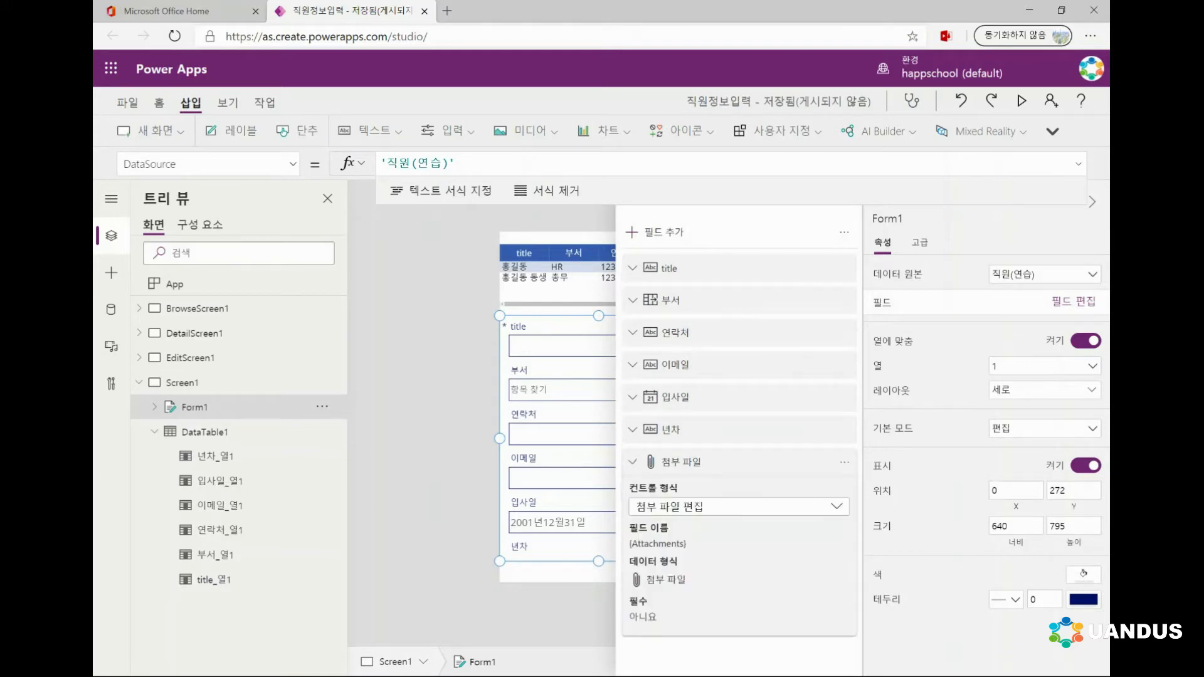
pyautogui.click(845, 463)
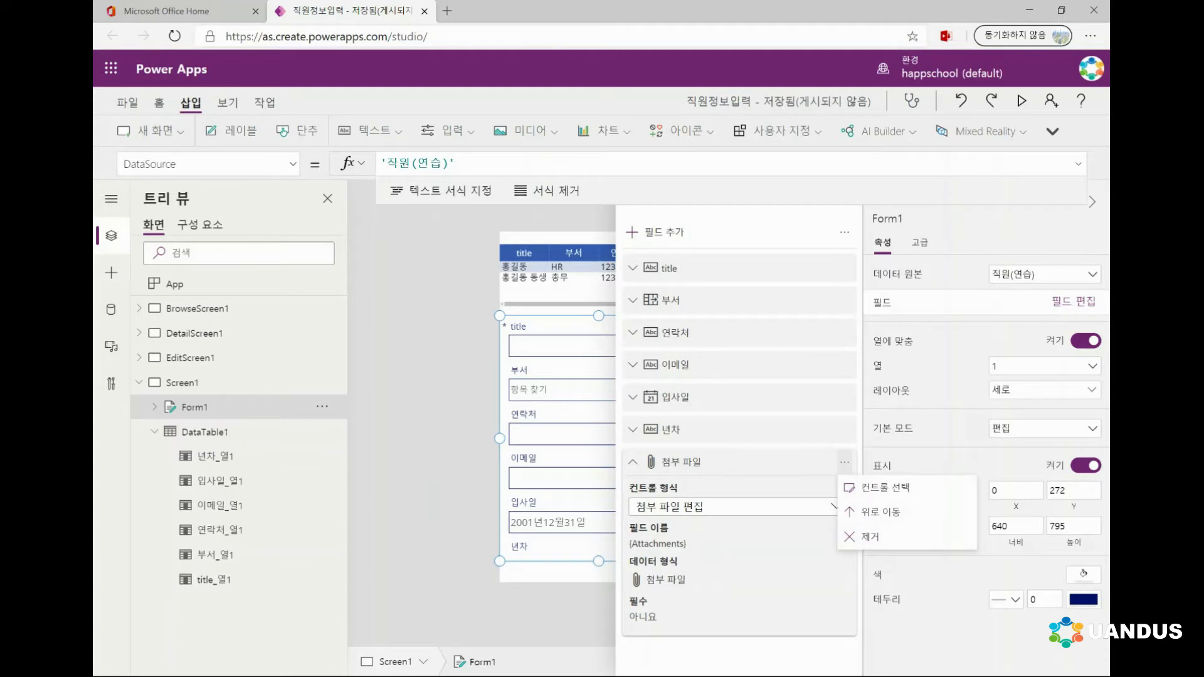
pyautogui.click(859, 535)
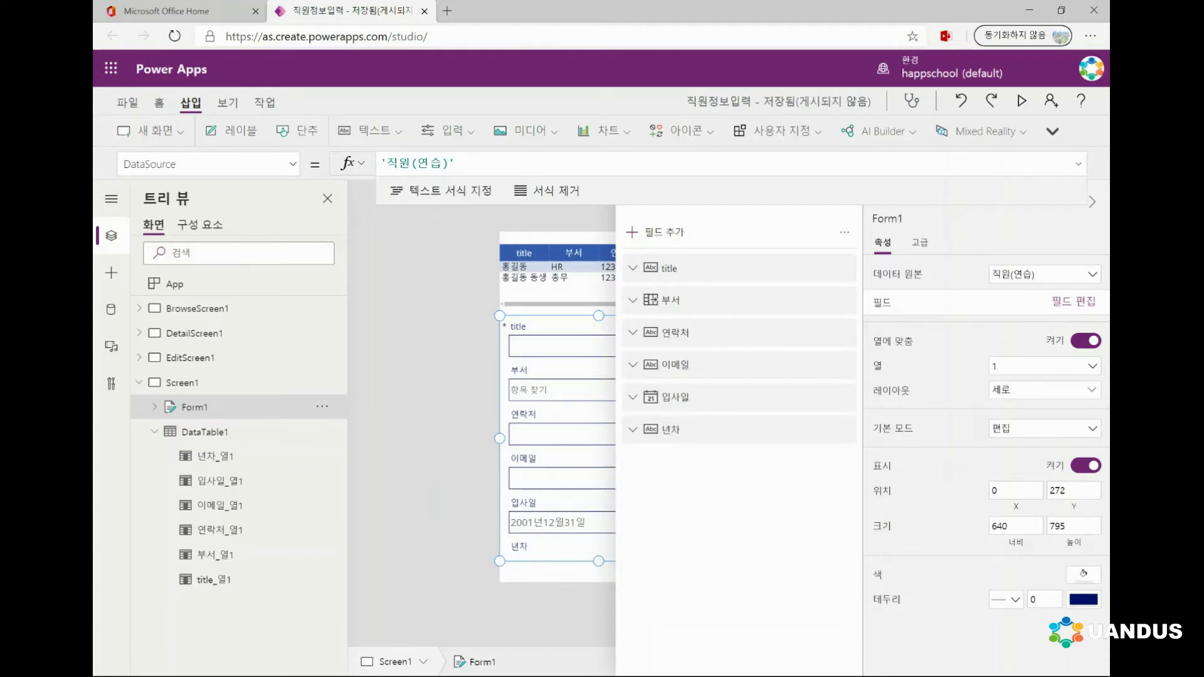
pyautogui.click(815, 430)
pyautogui.click(845, 430)
pyautogui.click(860, 505)
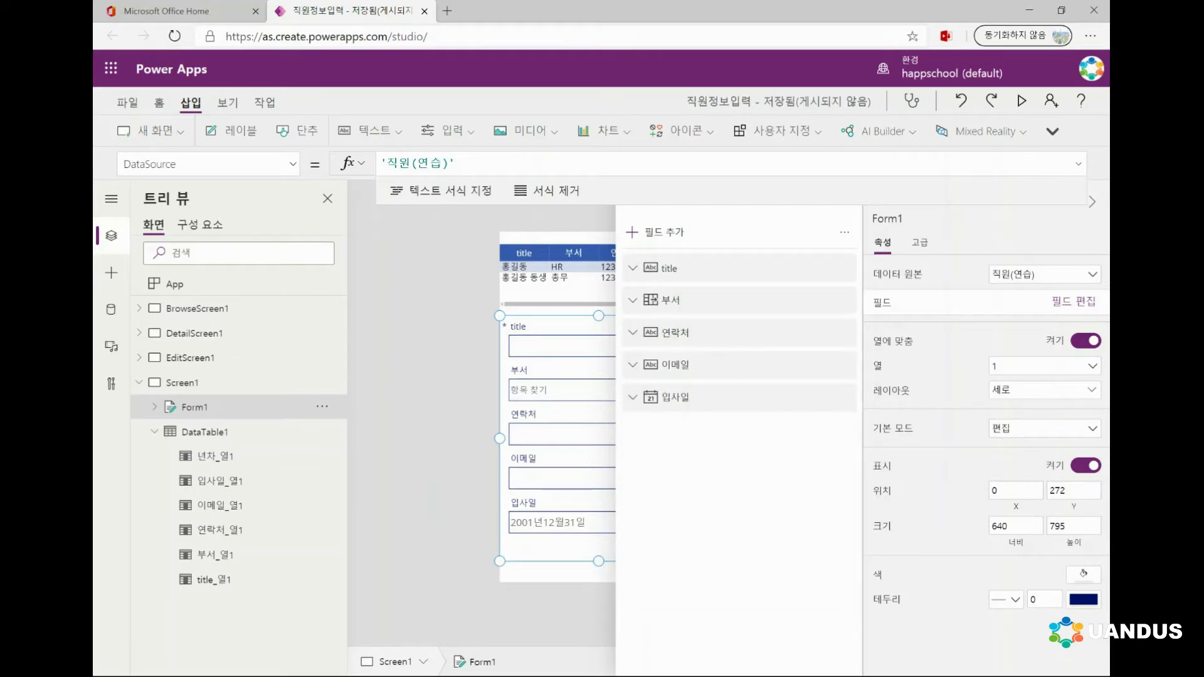
# Preview the app starting from the screen with the data table and edit form.
pyautogui.click(433, 401)
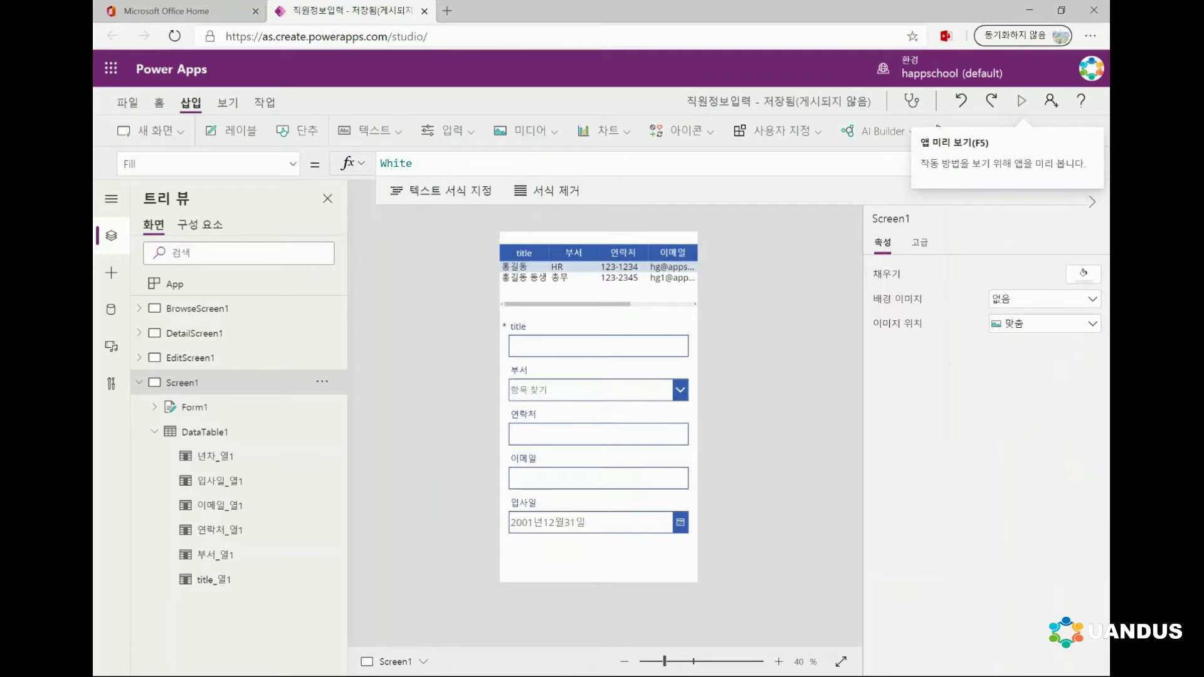
pyautogui.click(1022, 100)
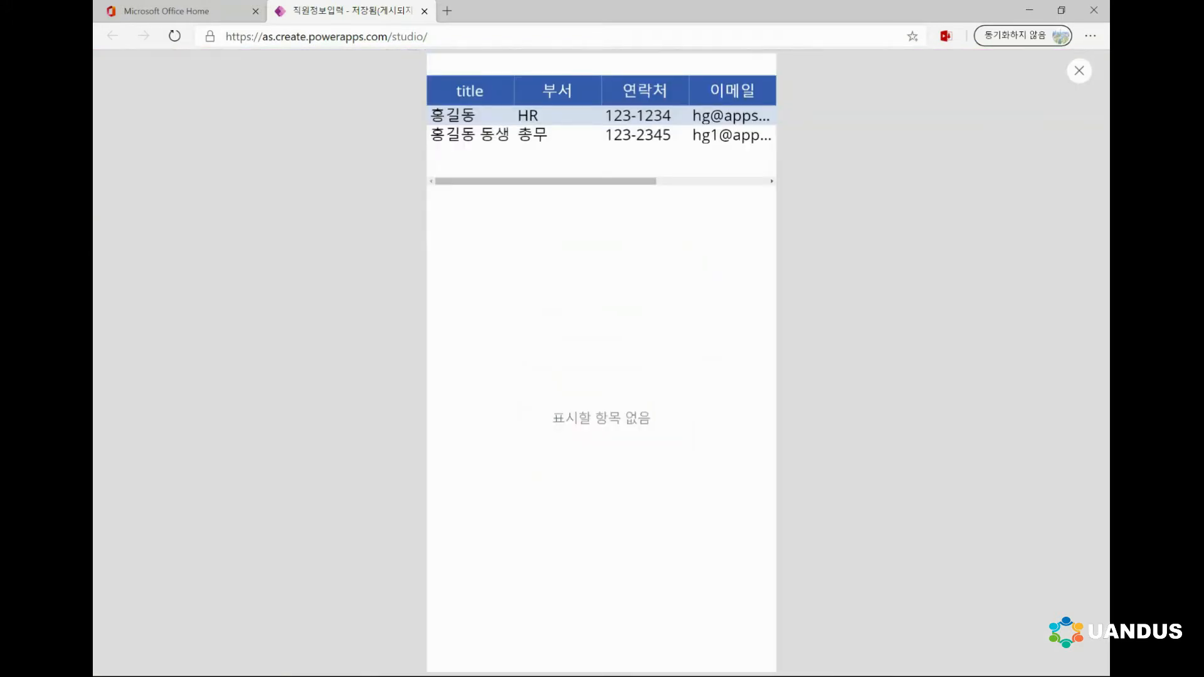
# Close the preview, set the edit form's default mode to 새로 만들기, and preview the app again.
pyautogui.press('Escape')
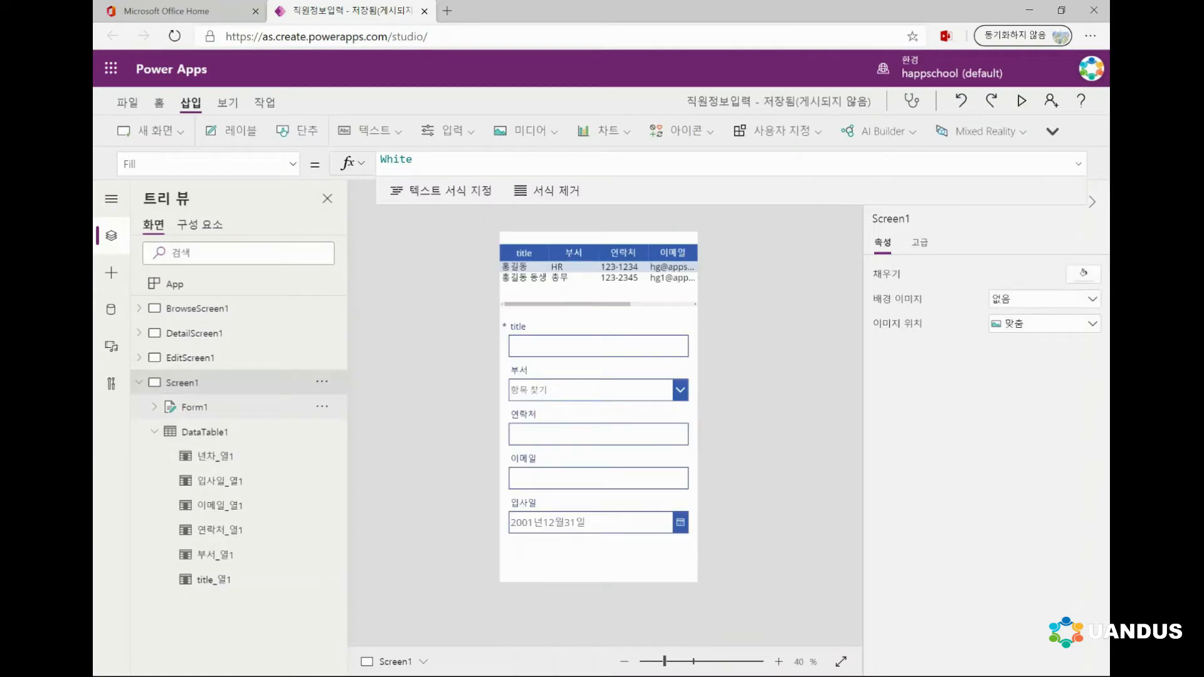
pyautogui.click(194, 408)
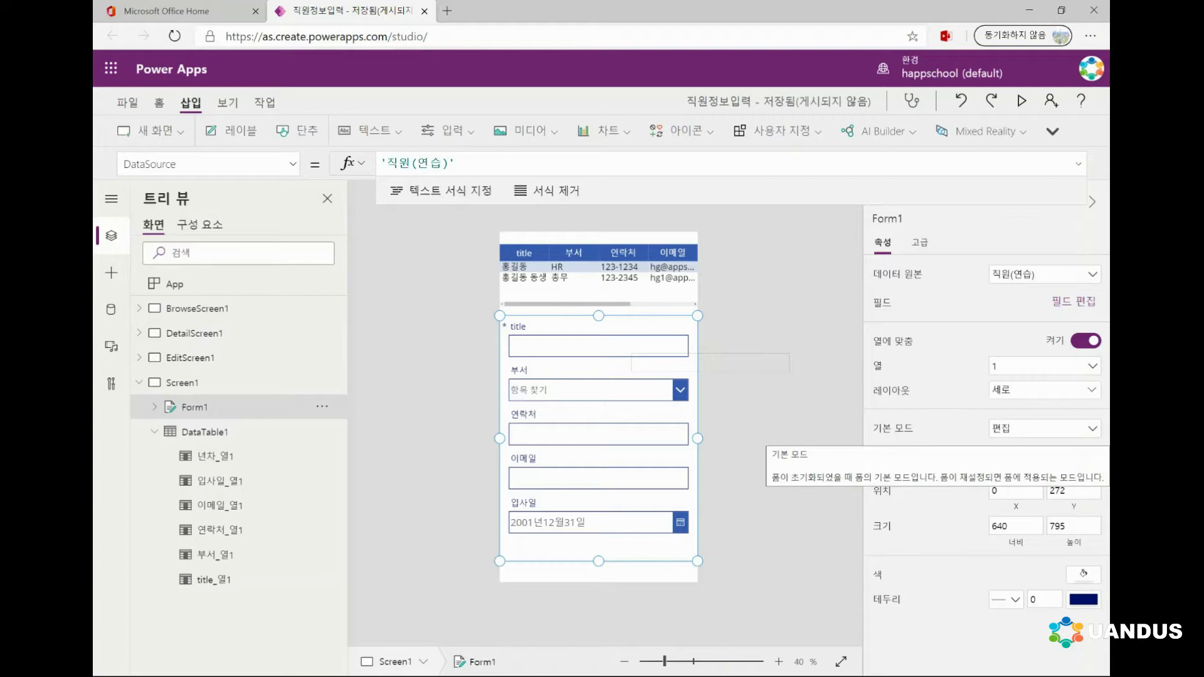
pyautogui.click(1044, 428)
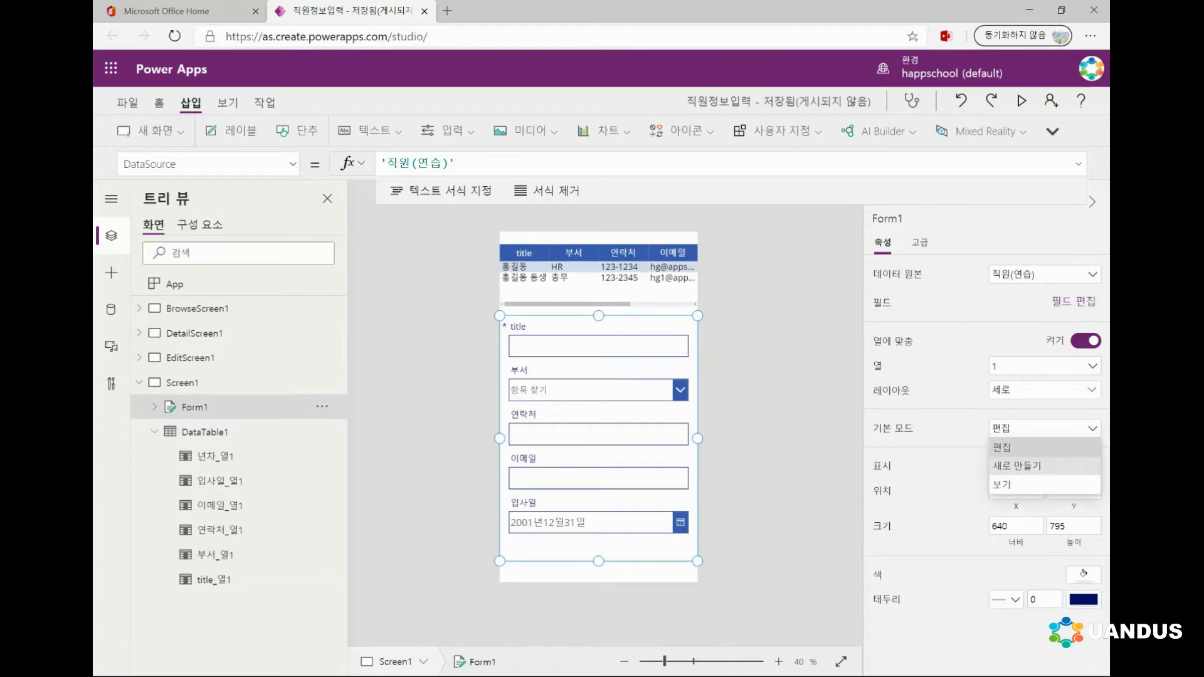
pyautogui.click(1017, 466)
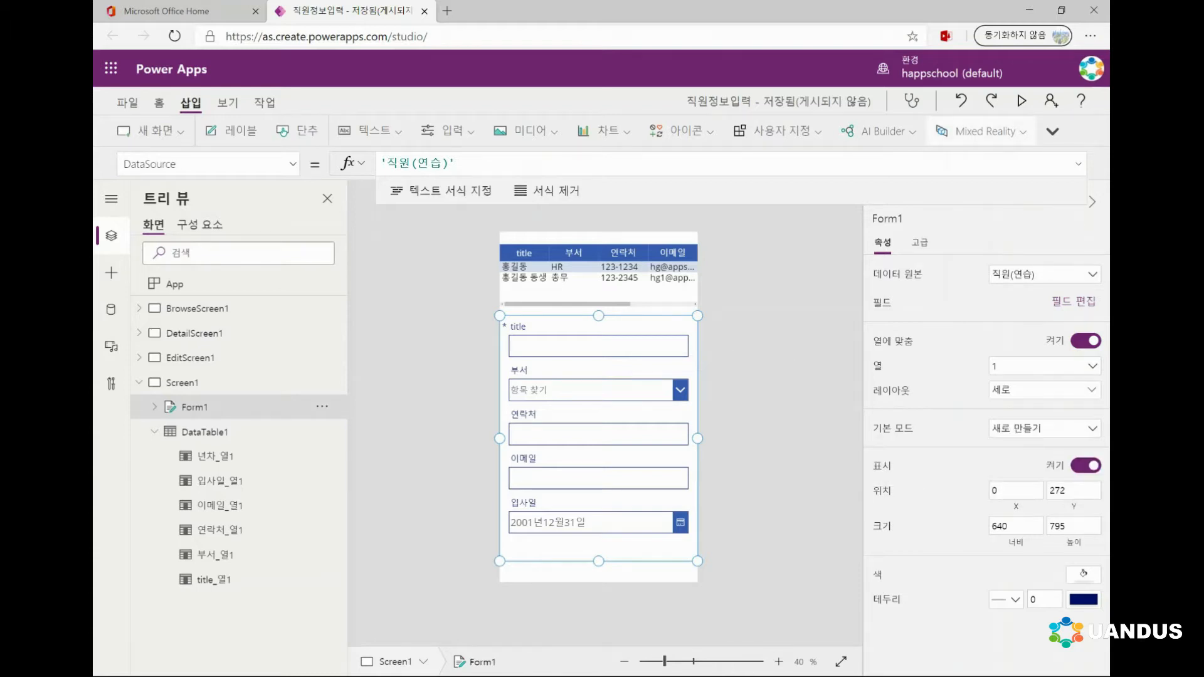
pyautogui.click(1022, 101)
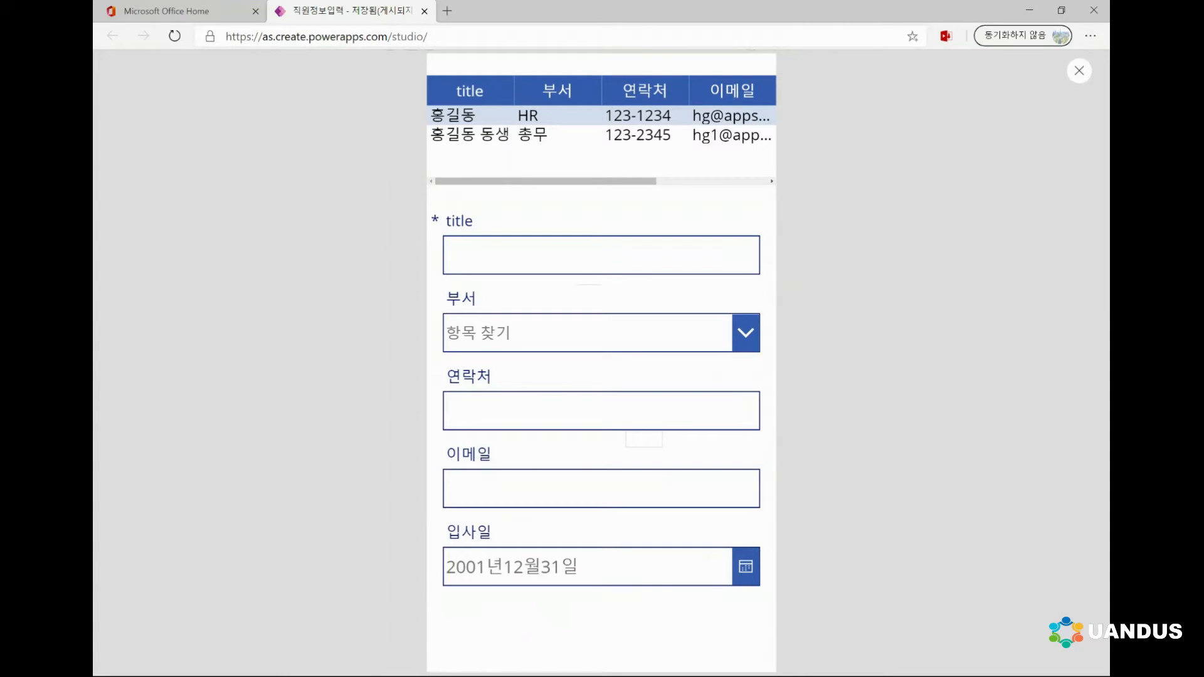
pyautogui.press('Escape')
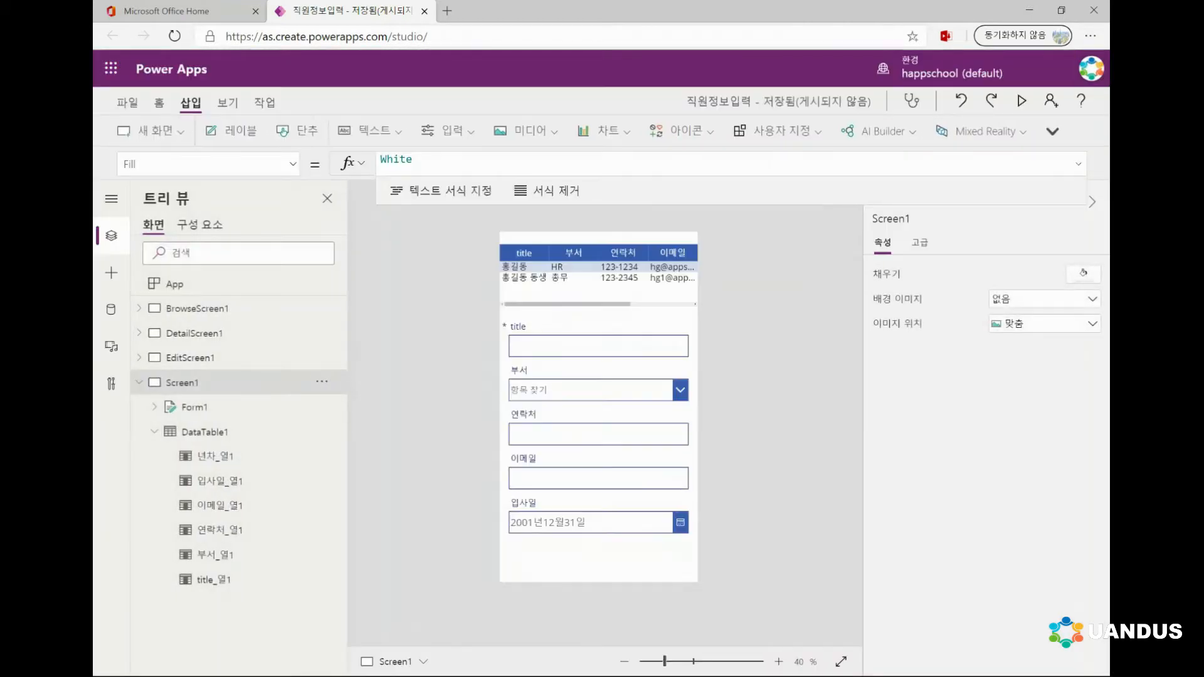
# Delete the whole data table from Screen1.
pyautogui.click(673, 269)
pyautogui.click(622, 268)
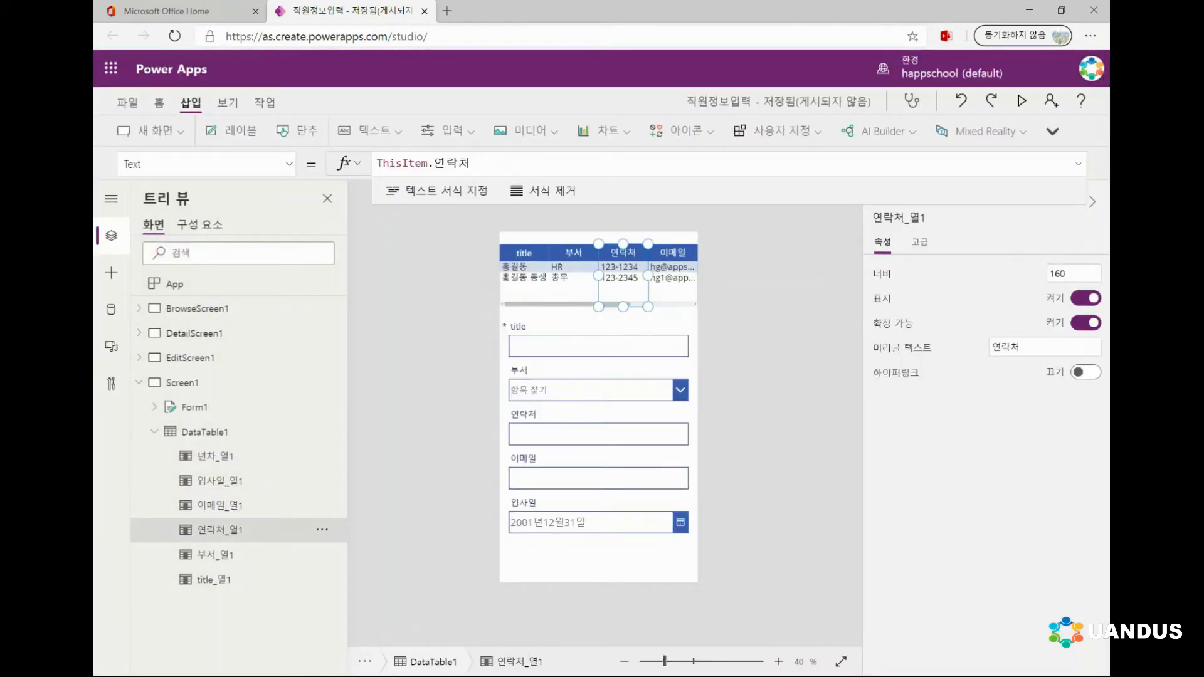
pyautogui.click(753, 276)
pyautogui.click(622, 286)
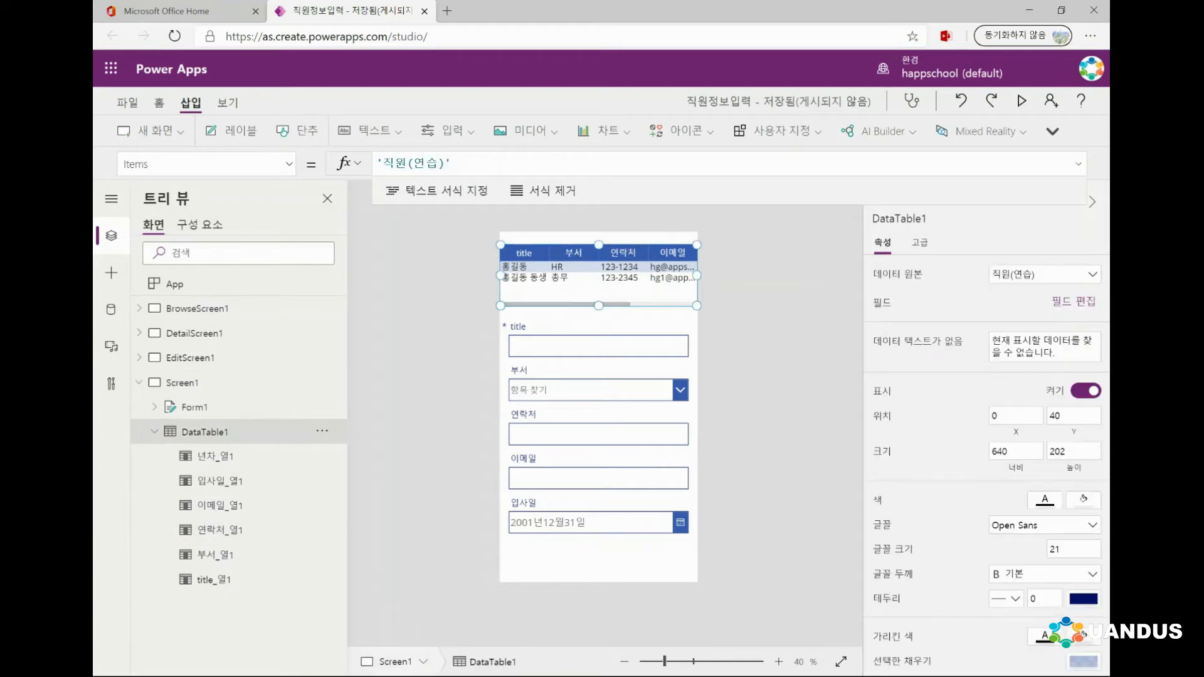
pyautogui.click(623, 276)
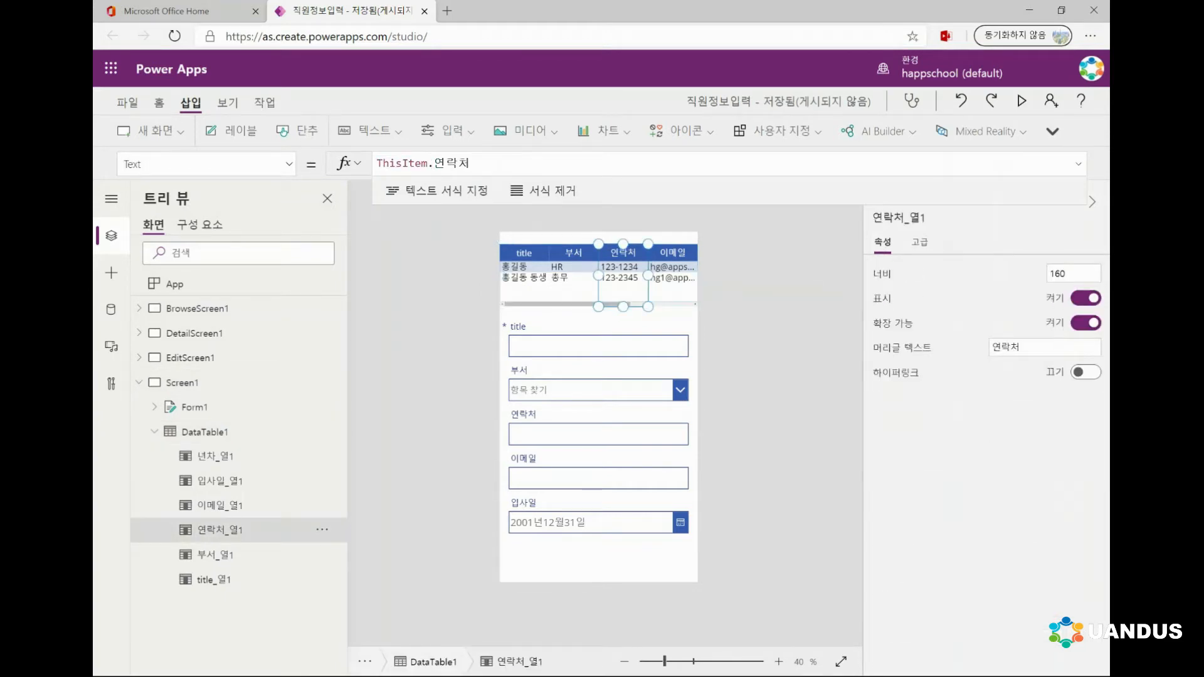
pyautogui.click(204, 432)
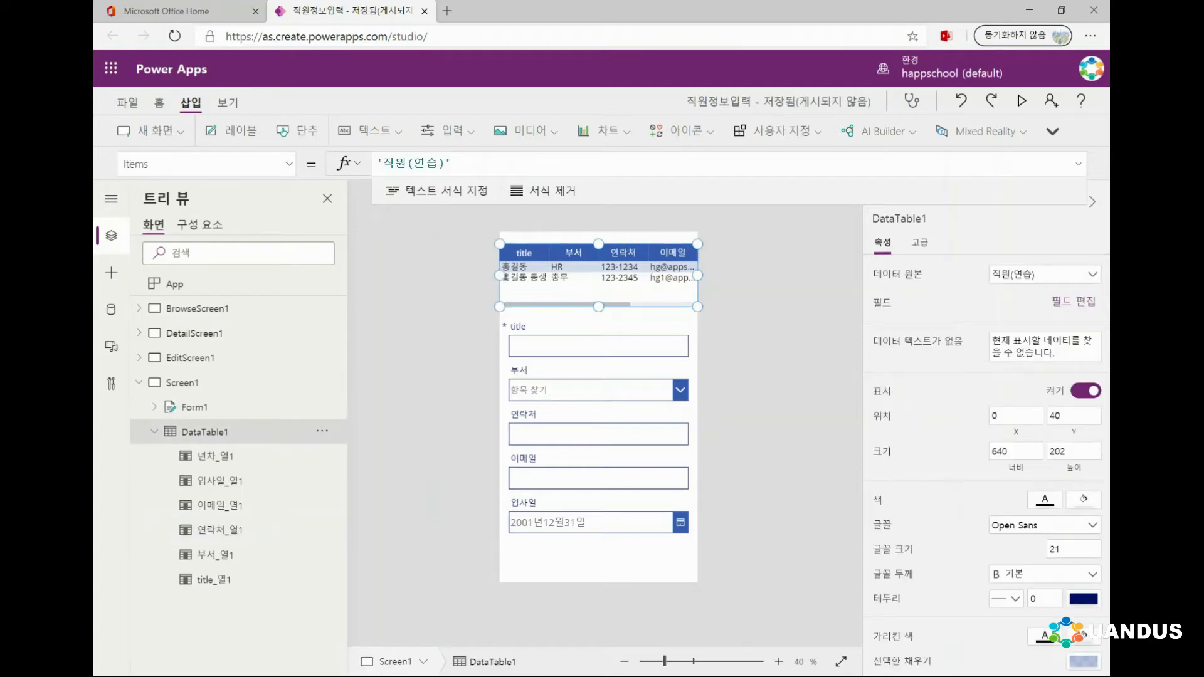
pyautogui.press('Delete')
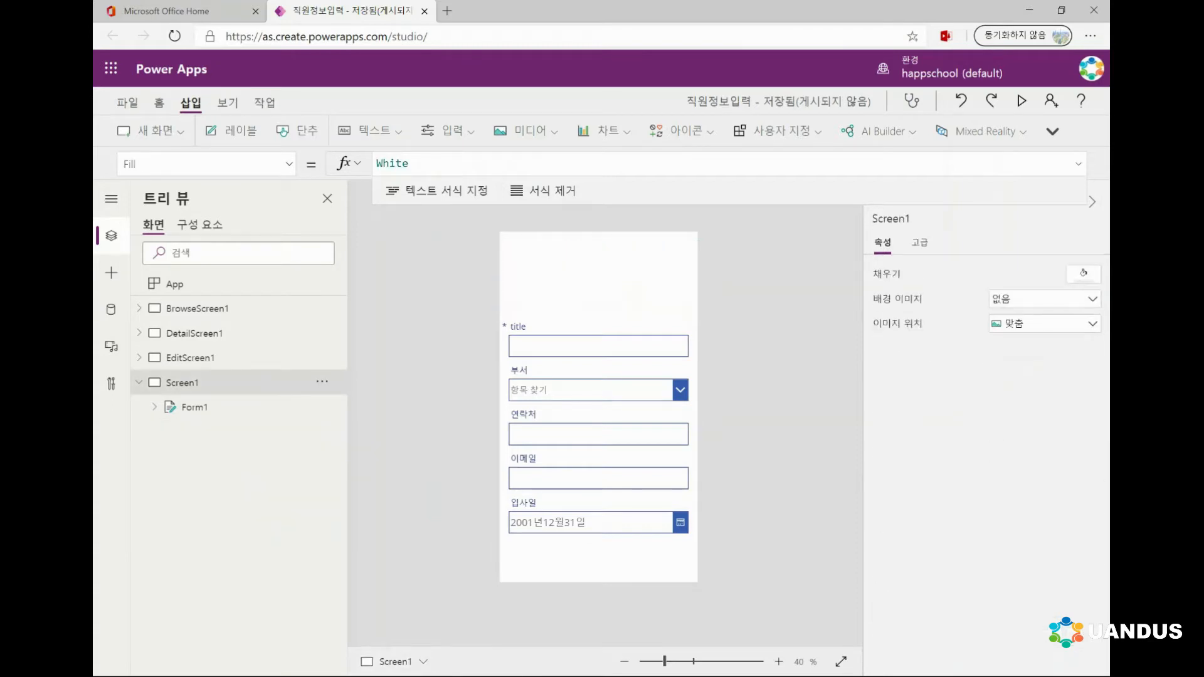
# Delete the entire edit form from Screen1.
pyautogui.click(598, 345)
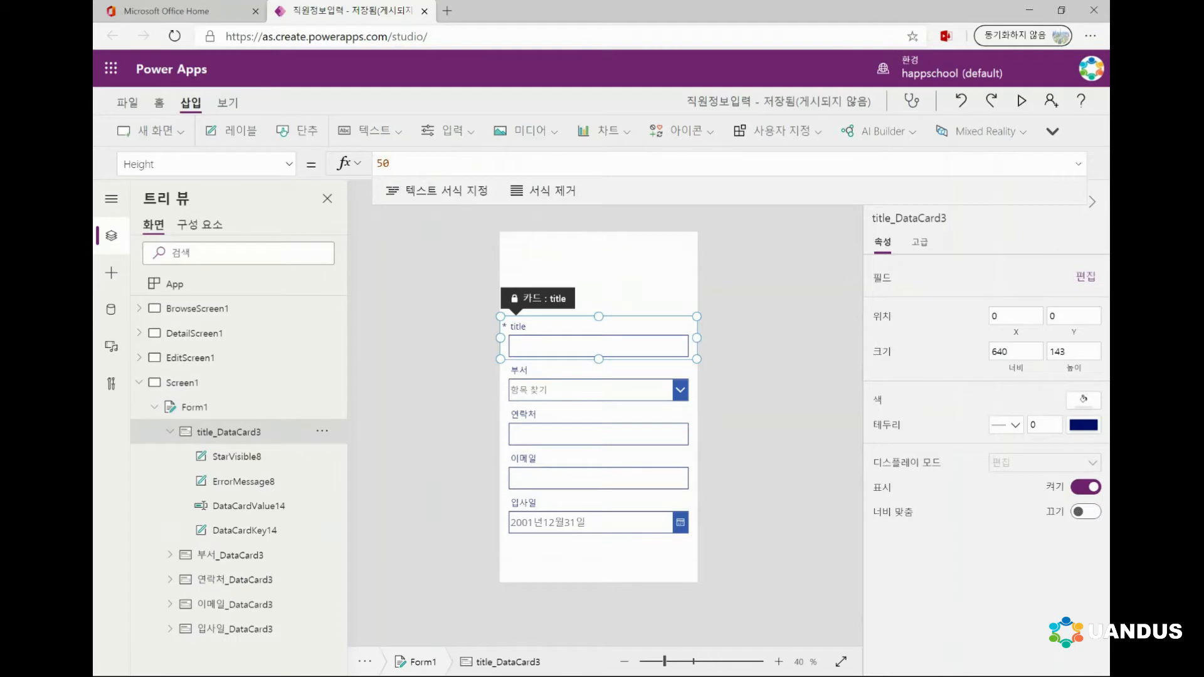
pyautogui.click(194, 407)
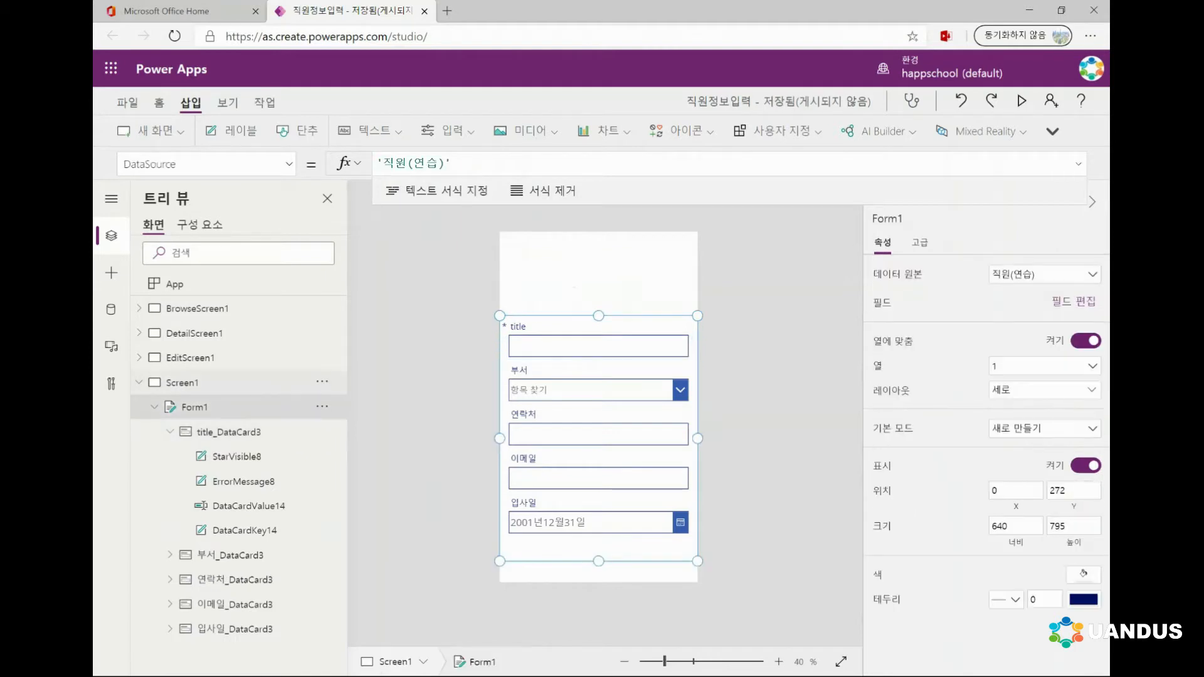
pyautogui.press('Delete')
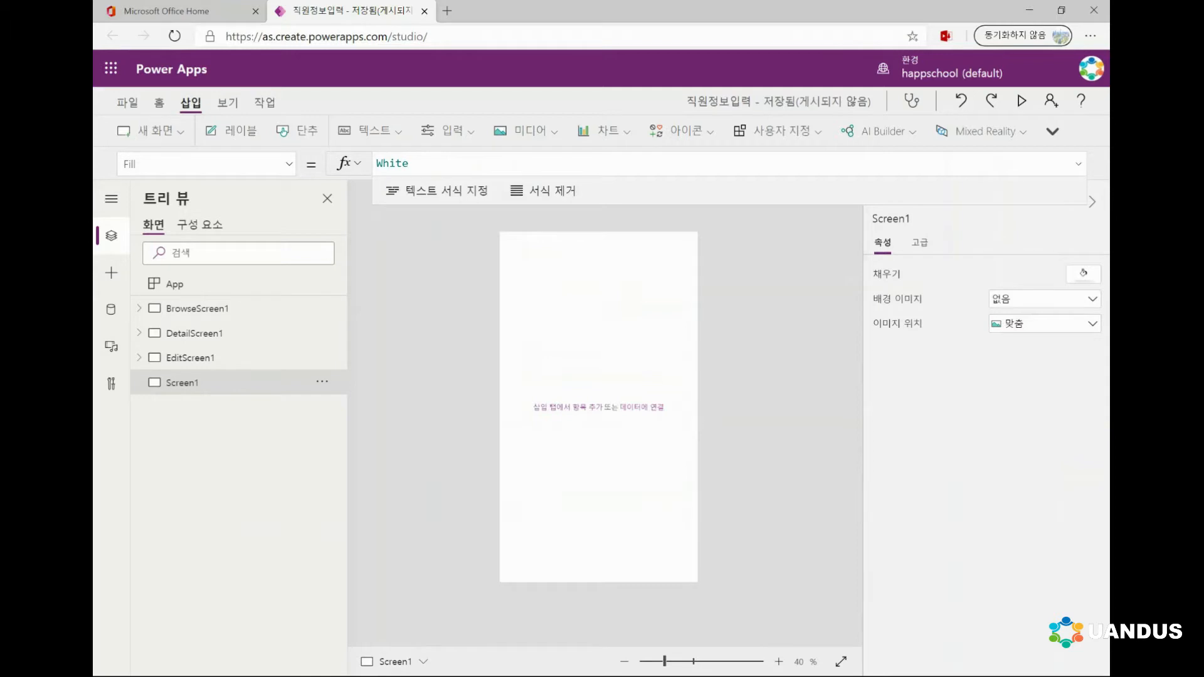
# Insert a display form on Screen1, connect it to the 직원(연습) data source, and preview the app.
pyautogui.click(1053, 131)
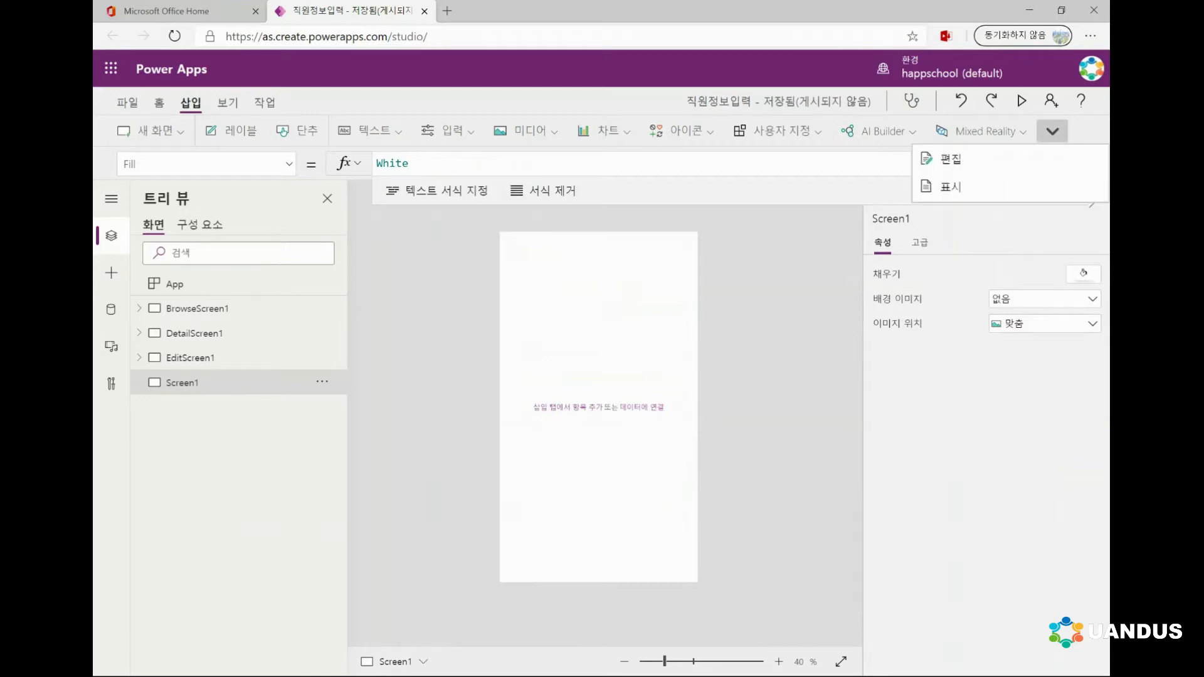
pyautogui.click(950, 187)
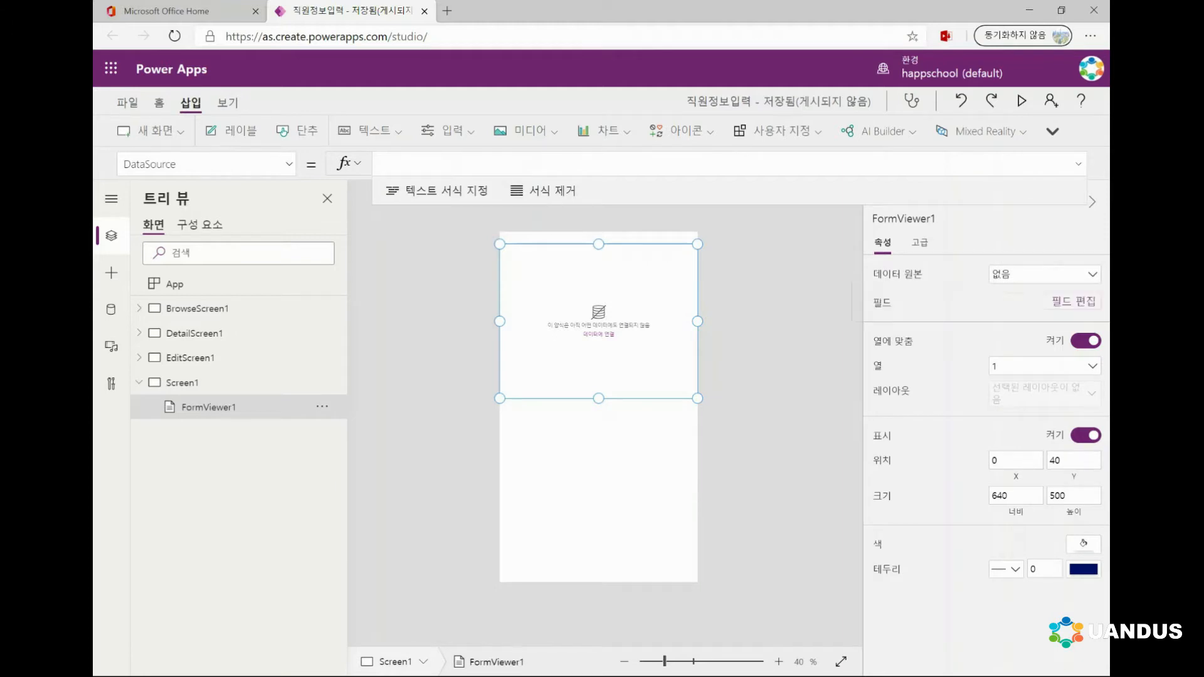
pyautogui.click(1044, 275)
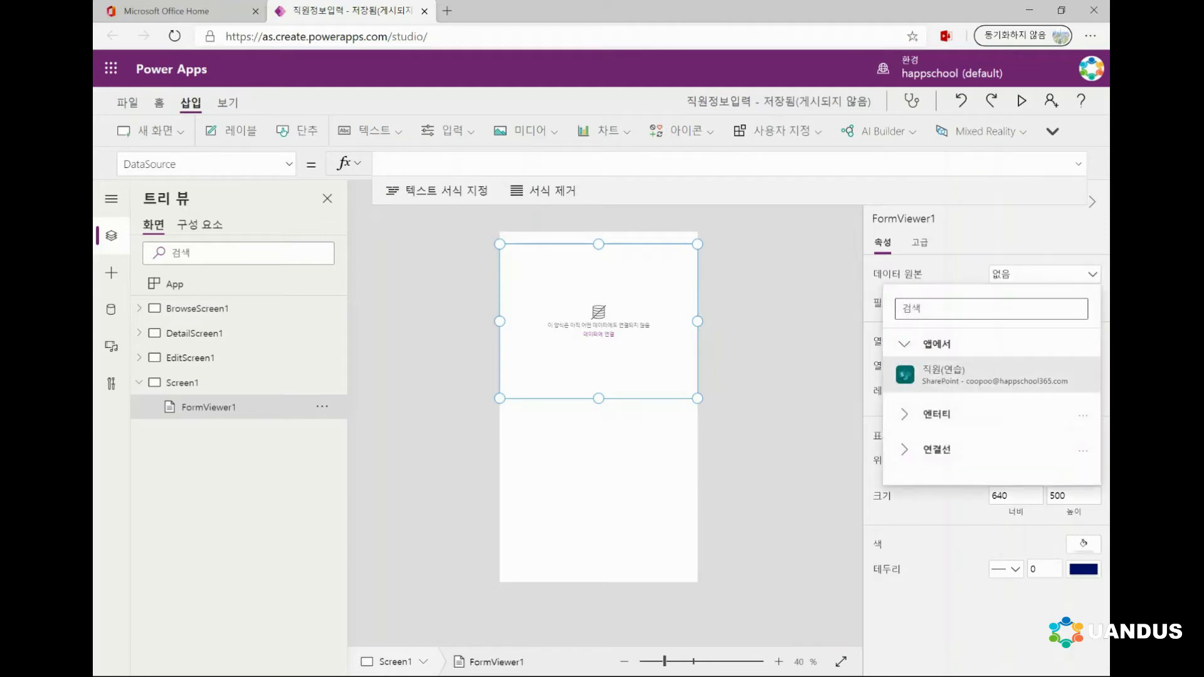
pyautogui.click(935, 375)
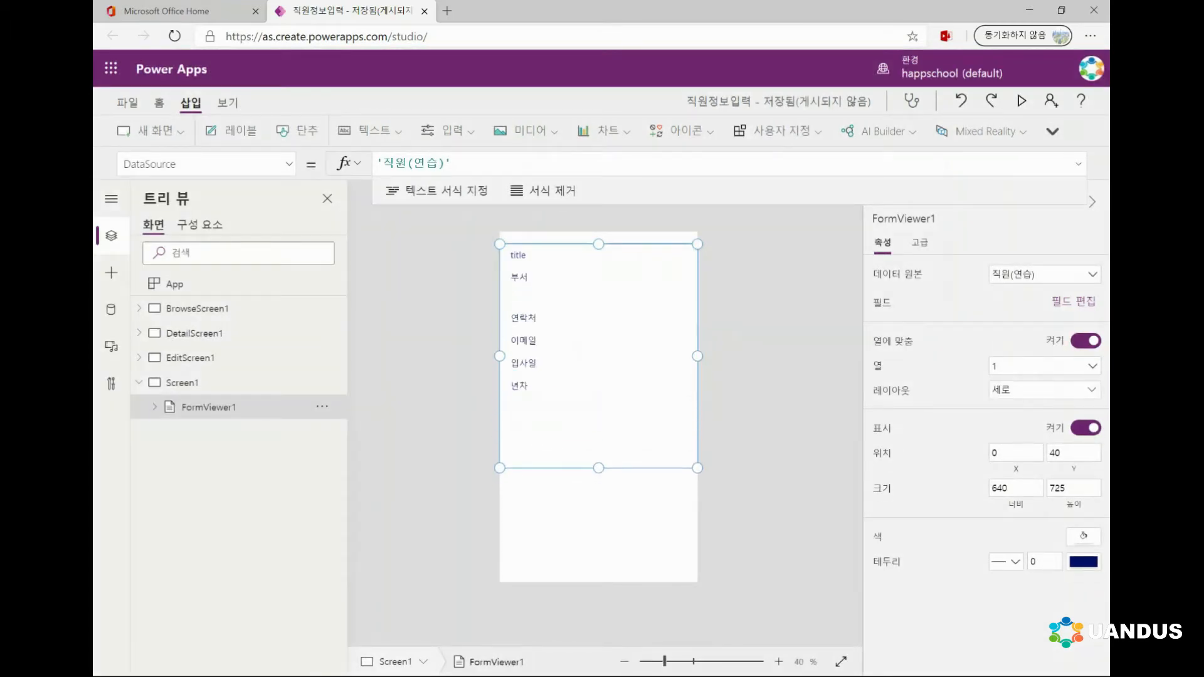
pyautogui.click(1022, 100)
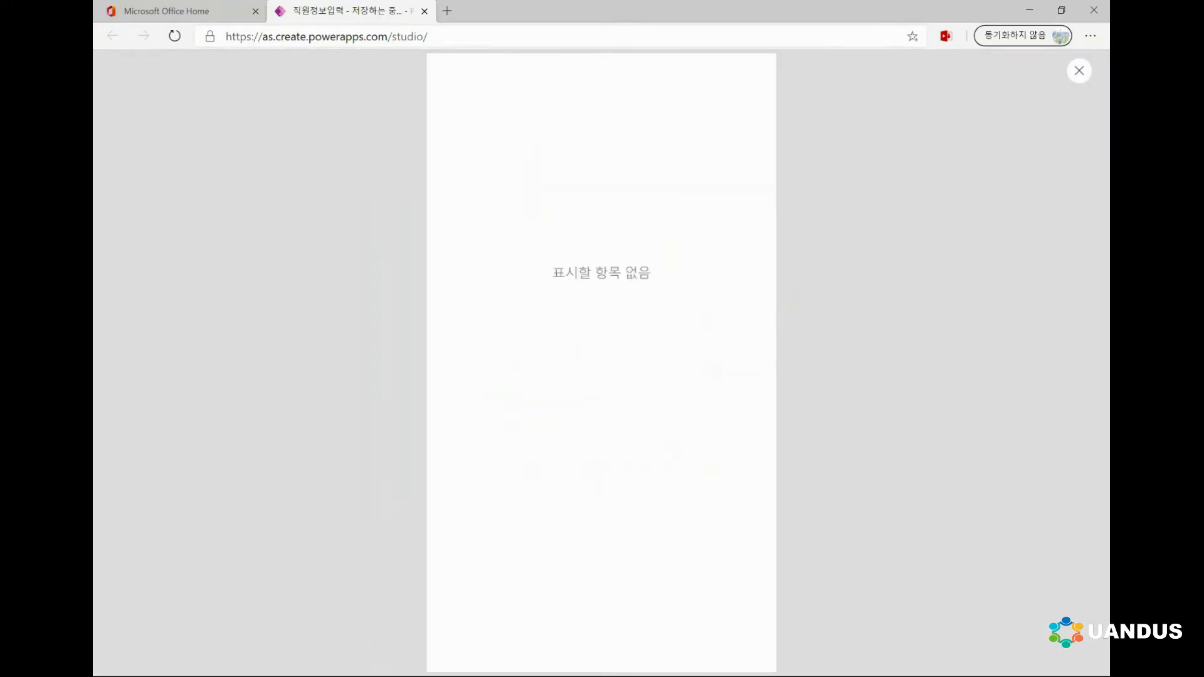
pyautogui.press('Escape')
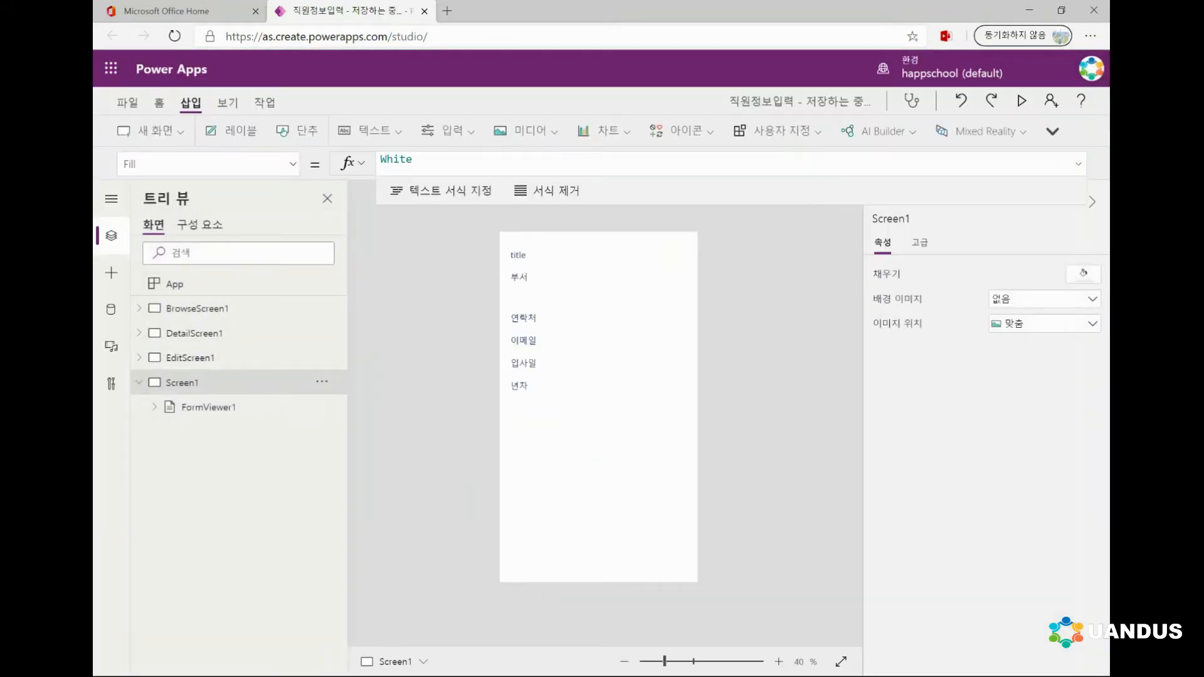
# Inspect the display form's individual field cards, such as title, 부서, 이메일, 입사일 and 년차.
pyautogui.click(598, 255)
pyautogui.click(599, 287)
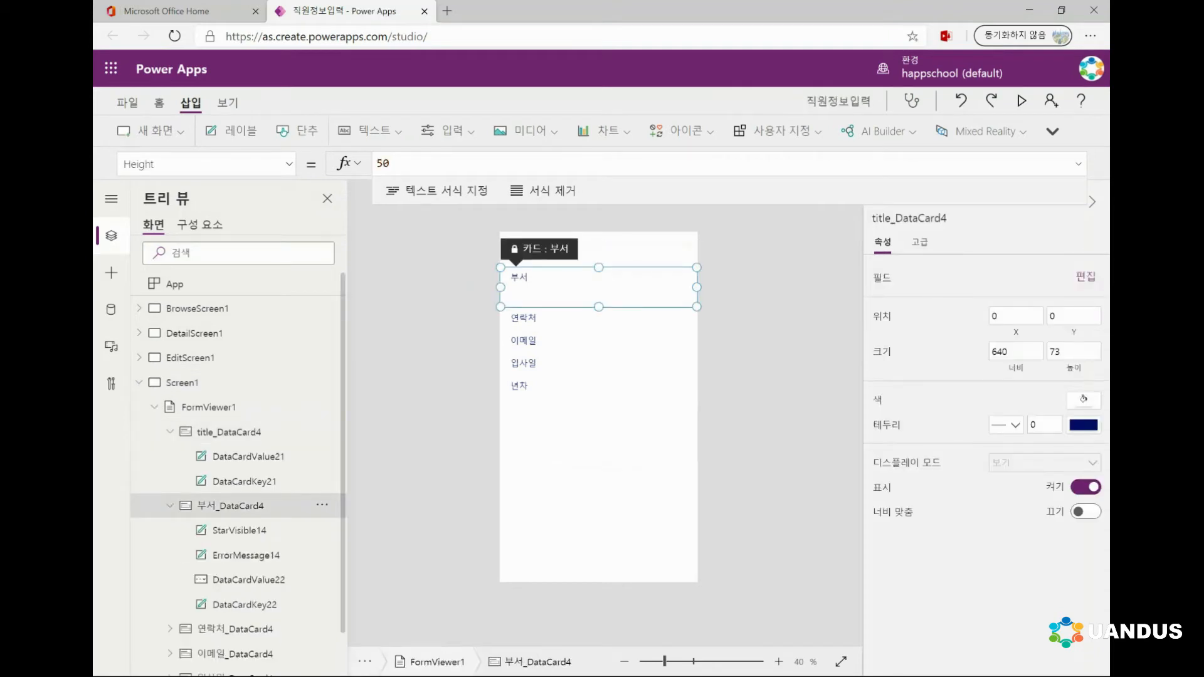
pyautogui.click(599, 341)
pyautogui.click(599, 364)
pyautogui.click(598, 386)
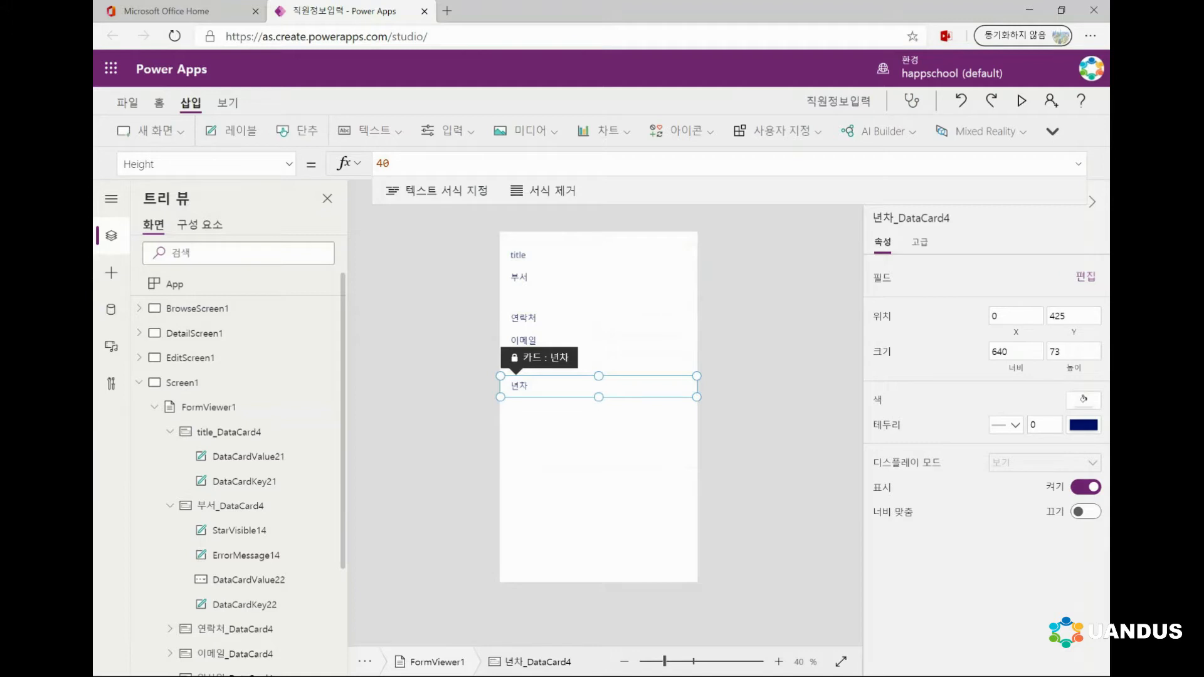
pyautogui.click(599, 255)
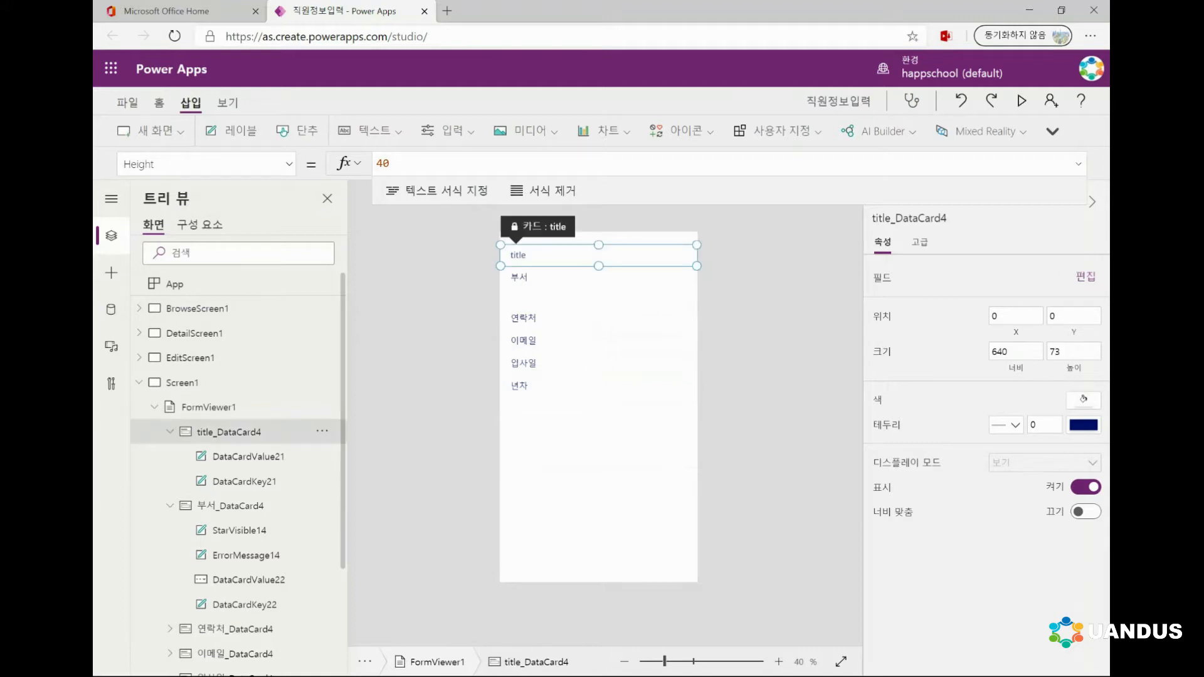
# Shorten the display form from its bottom edge to a height of about 492.
pyautogui.click(209, 408)
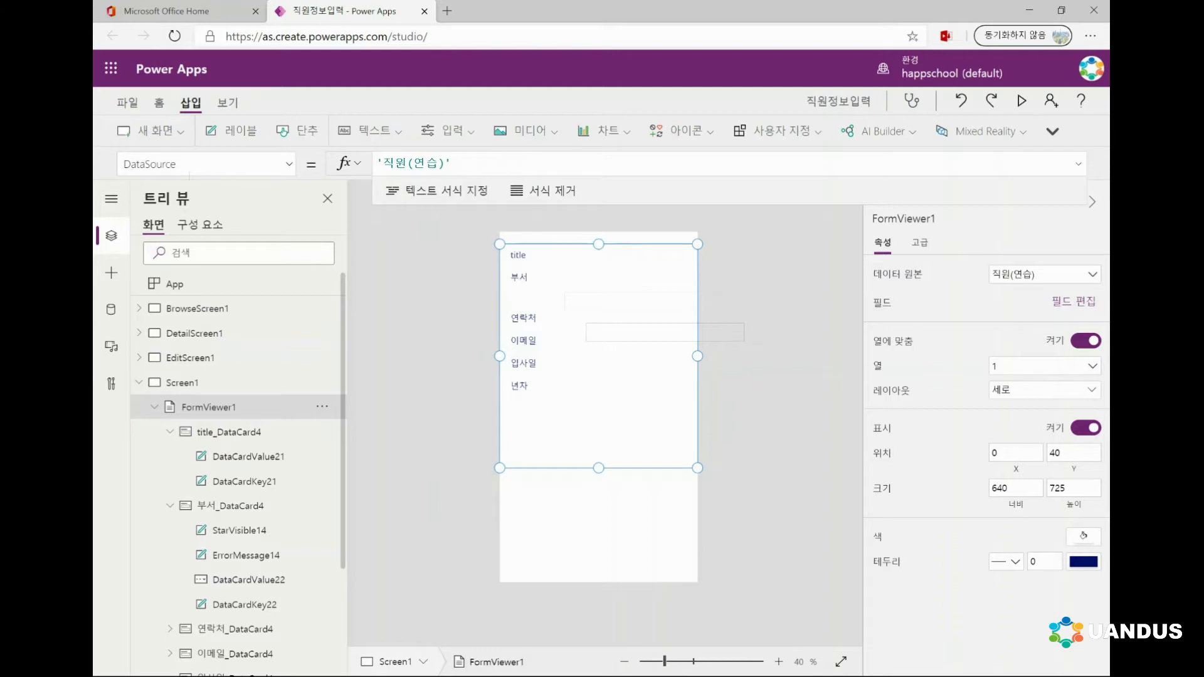
pyautogui.moveTo(599, 468); pyautogui.dragTo(599, 396)
pyautogui.click(599, 472)
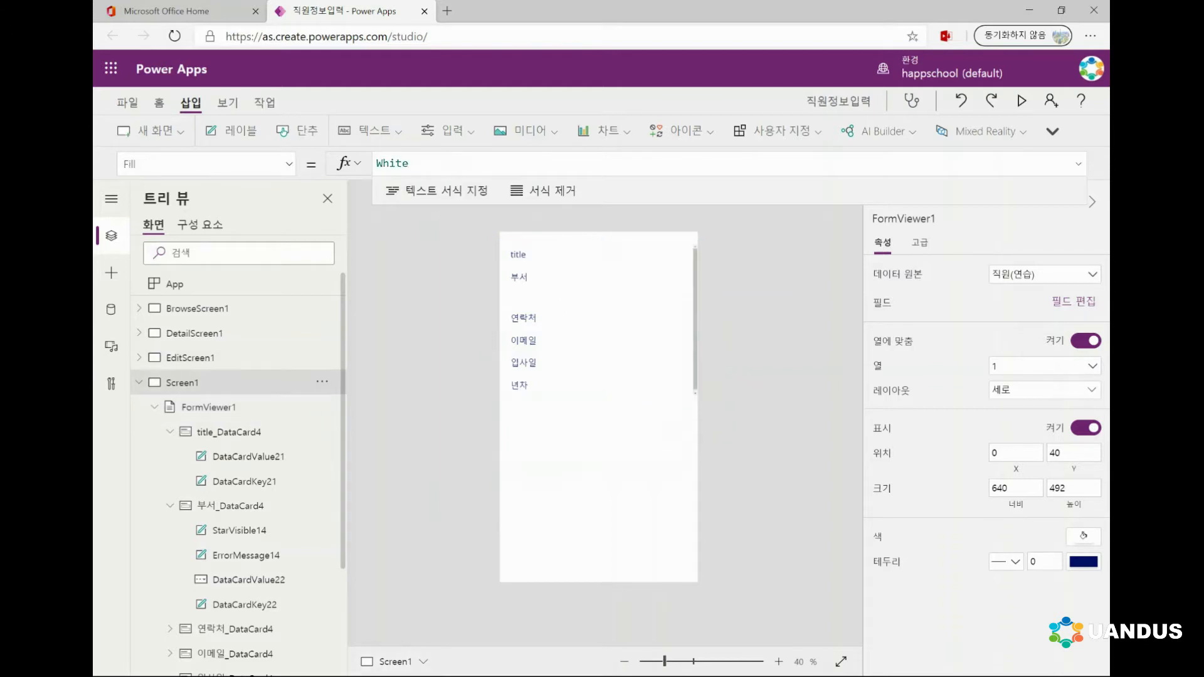
# Try placing a data table connected to 직원(연습) below the display form at Y about 636, and remove it again.
pyautogui.click(1052, 131)
pyautogui.click(959, 185)
pyautogui.click(762, 359)
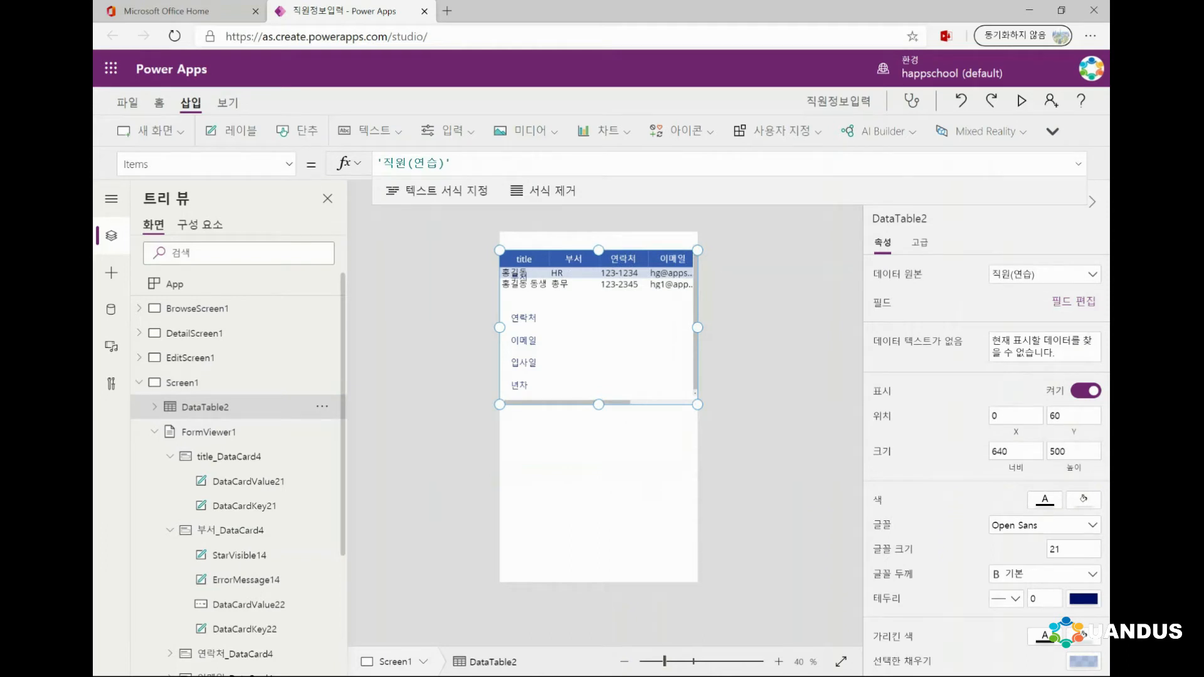
pyautogui.moveTo(599, 339); pyautogui.dragTo(599, 516)
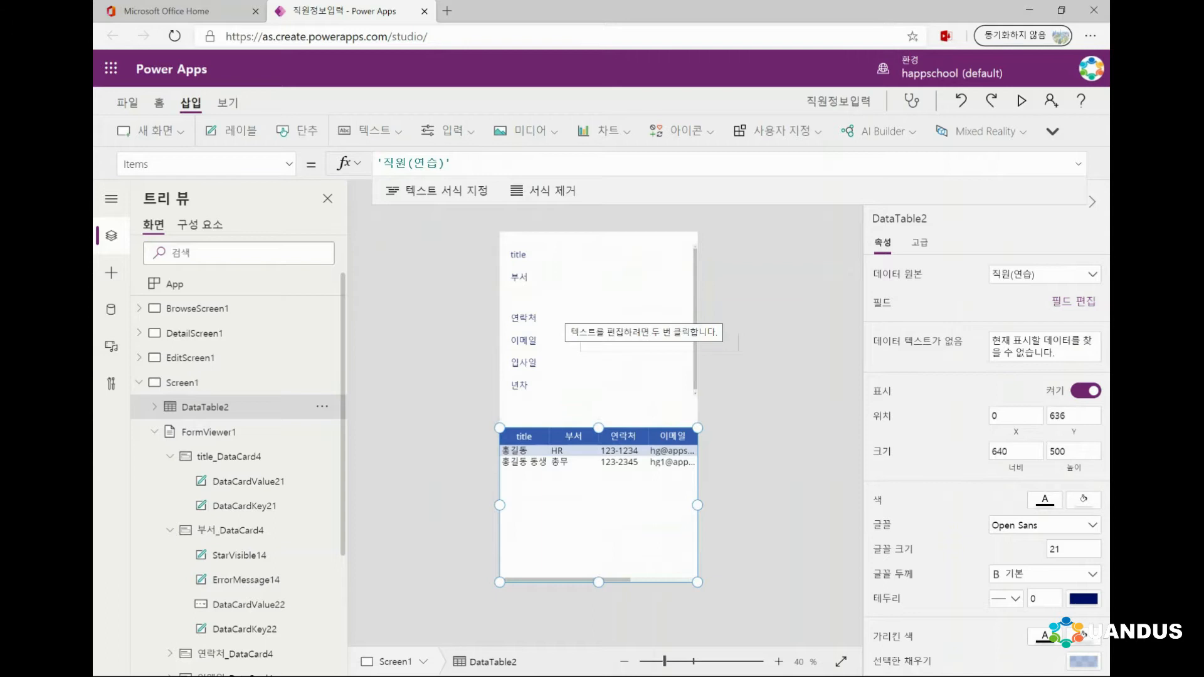
pyautogui.press('Delete')
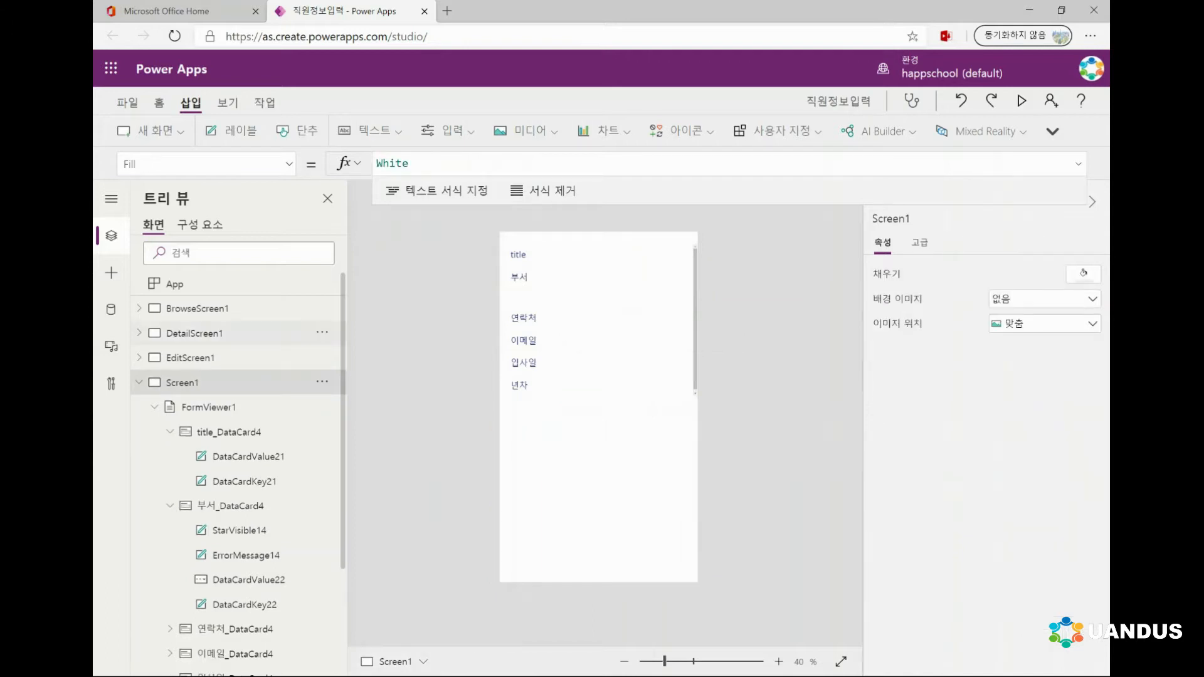
# Examine the detail form on DetailScreen1 and its data source.
pyautogui.click(140, 333)
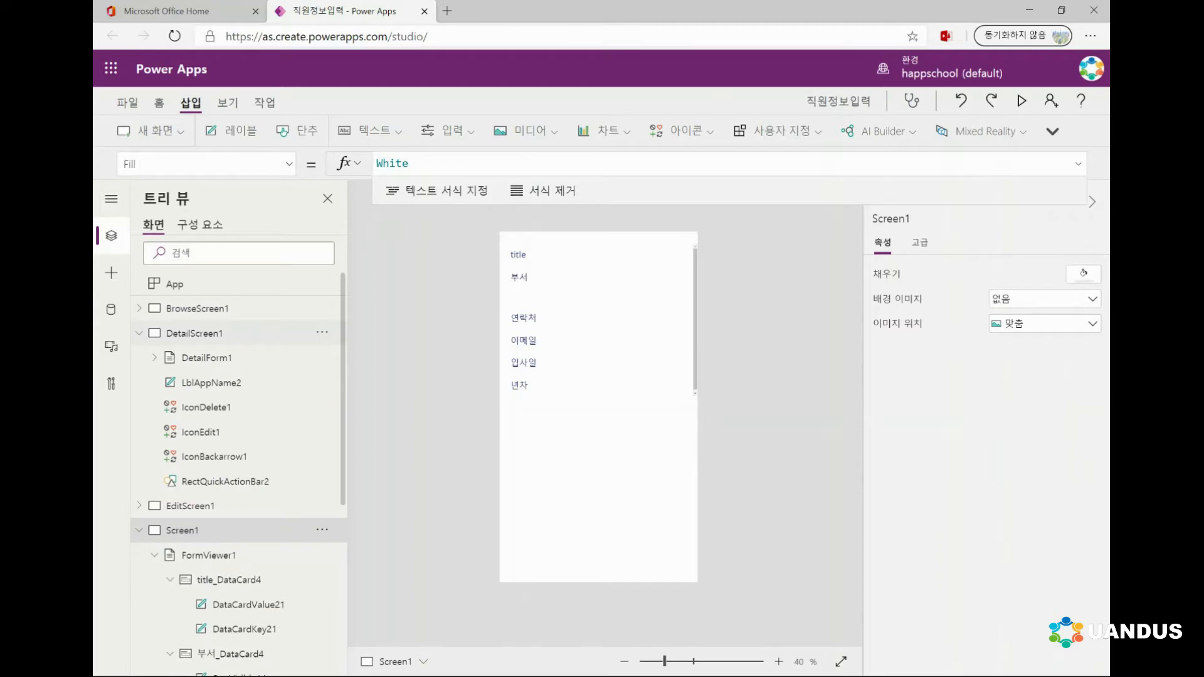
pyautogui.click(195, 334)
pyautogui.click(207, 358)
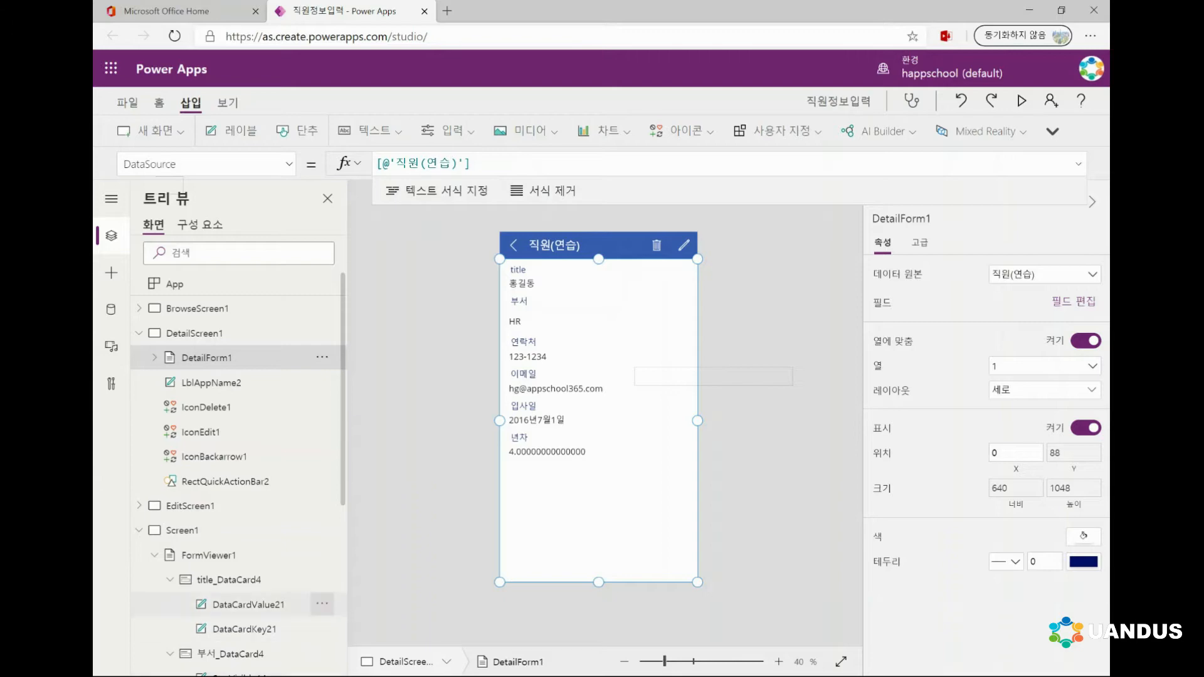
# Switch to Excel, bring its window in front of the app editor, and enlarge it to show more rows and columns.
pyautogui.press('super')
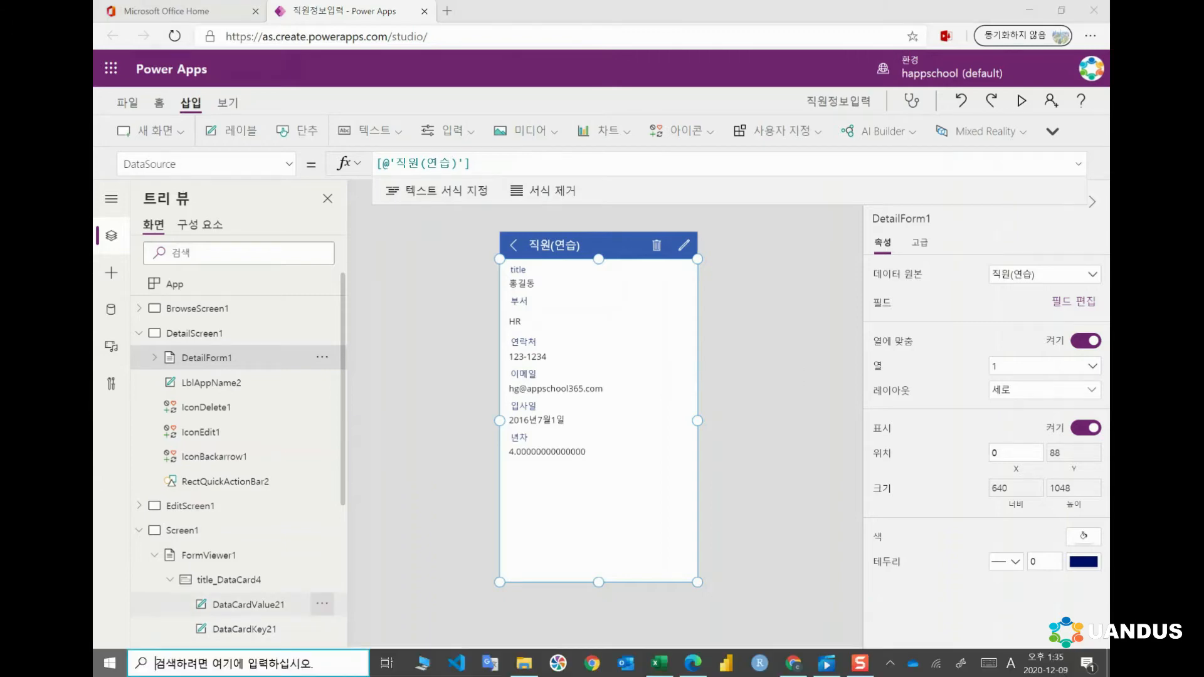
pyautogui.write('excel')
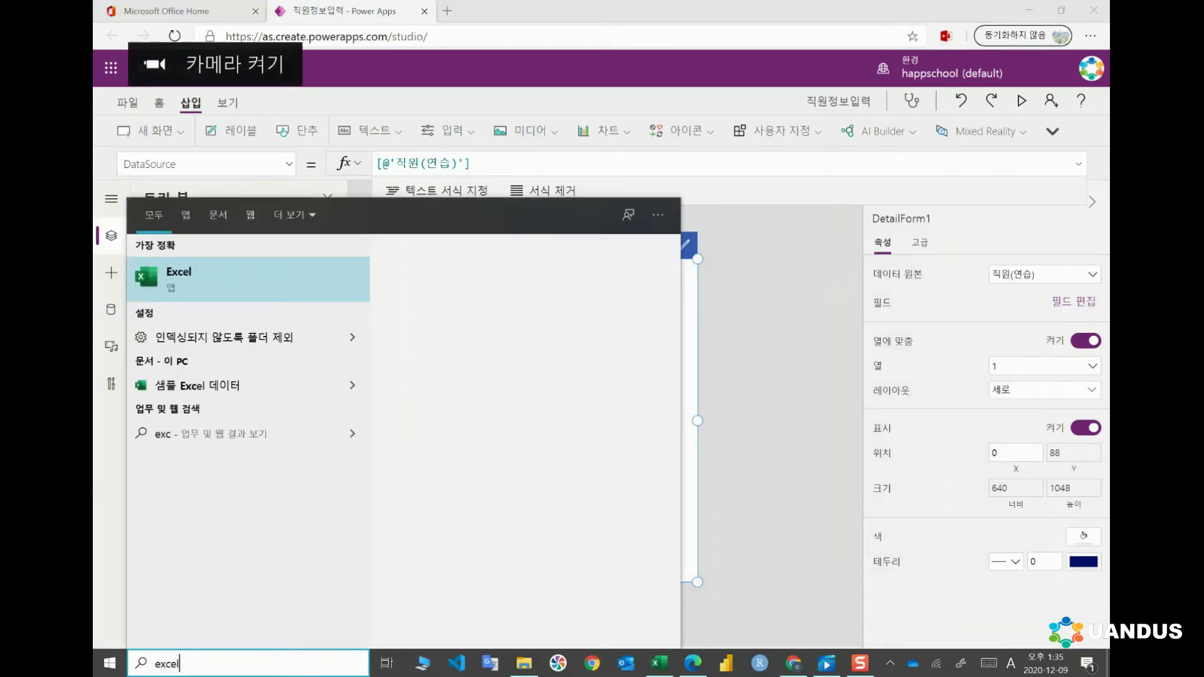
pyautogui.press('Escape')
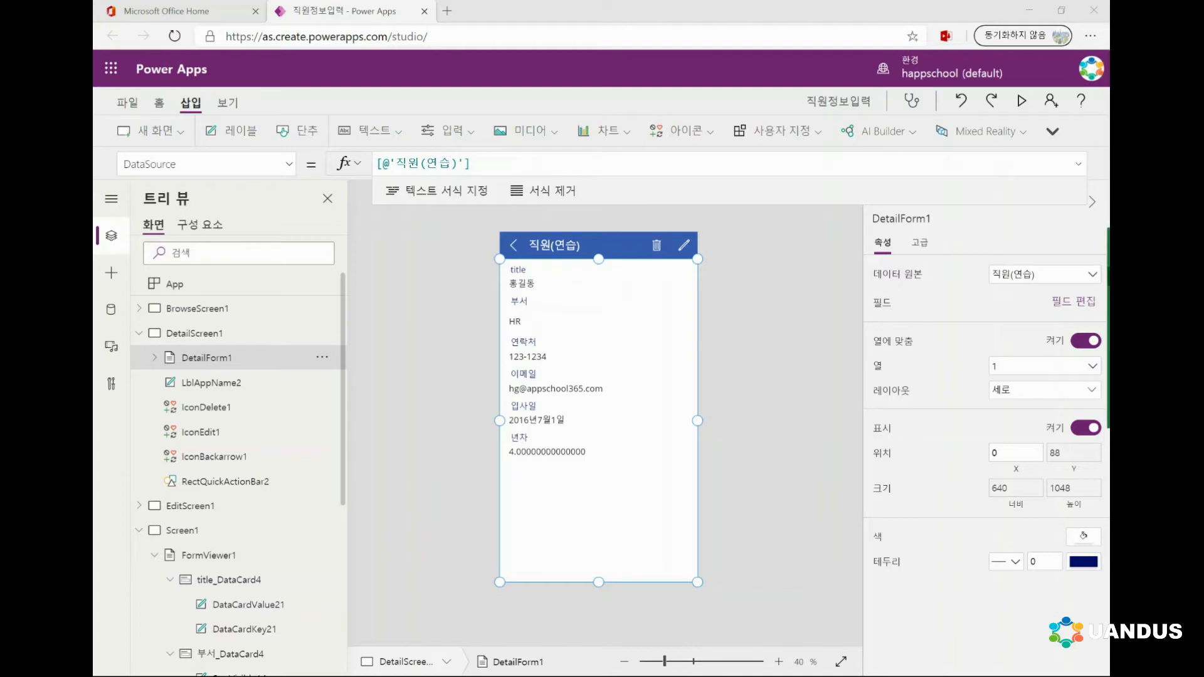
pyautogui.moveTo(1108, 236); pyautogui.dragTo(718, 167)
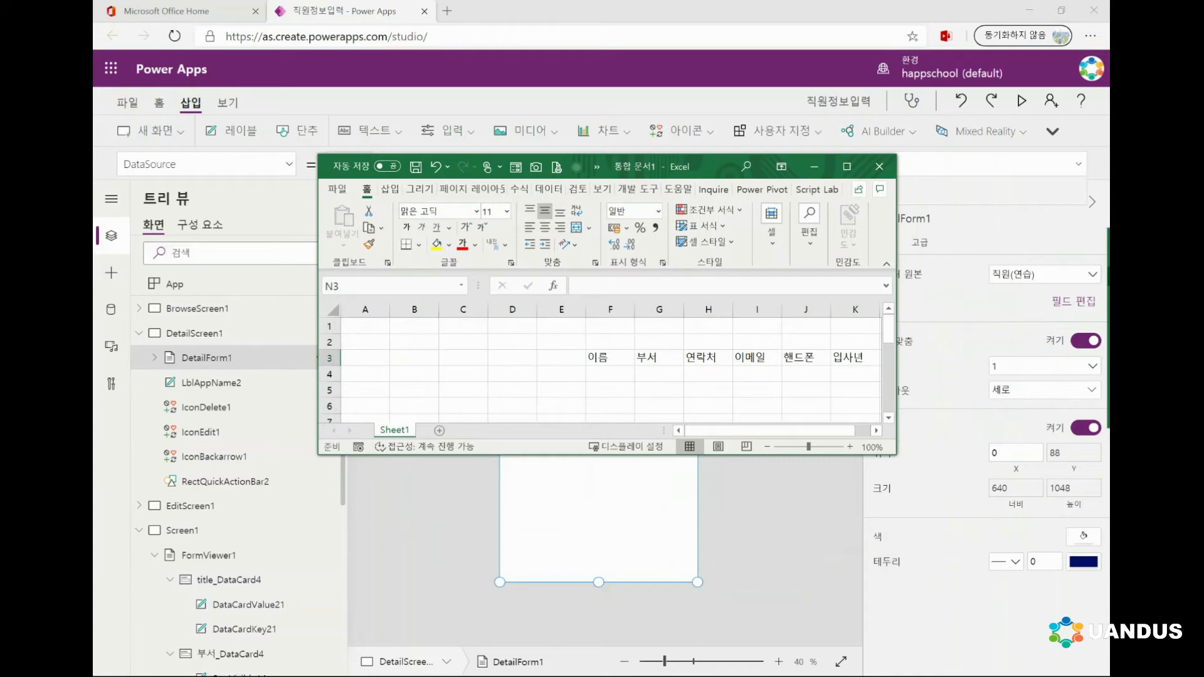
pyautogui.moveTo(896, 454); pyautogui.dragTo(939, 575)
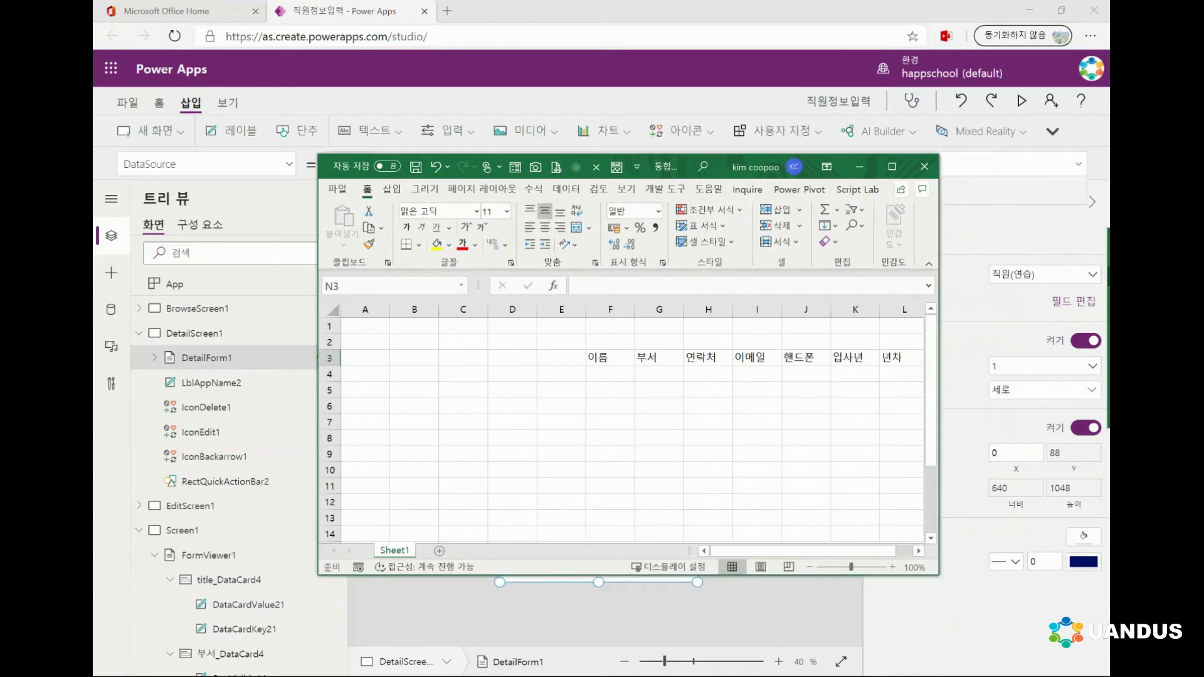
# Enter the column headers 수량 in B4 and 단가 in C4.
pyautogui.click(414, 373)
pyautogui.write('수량')
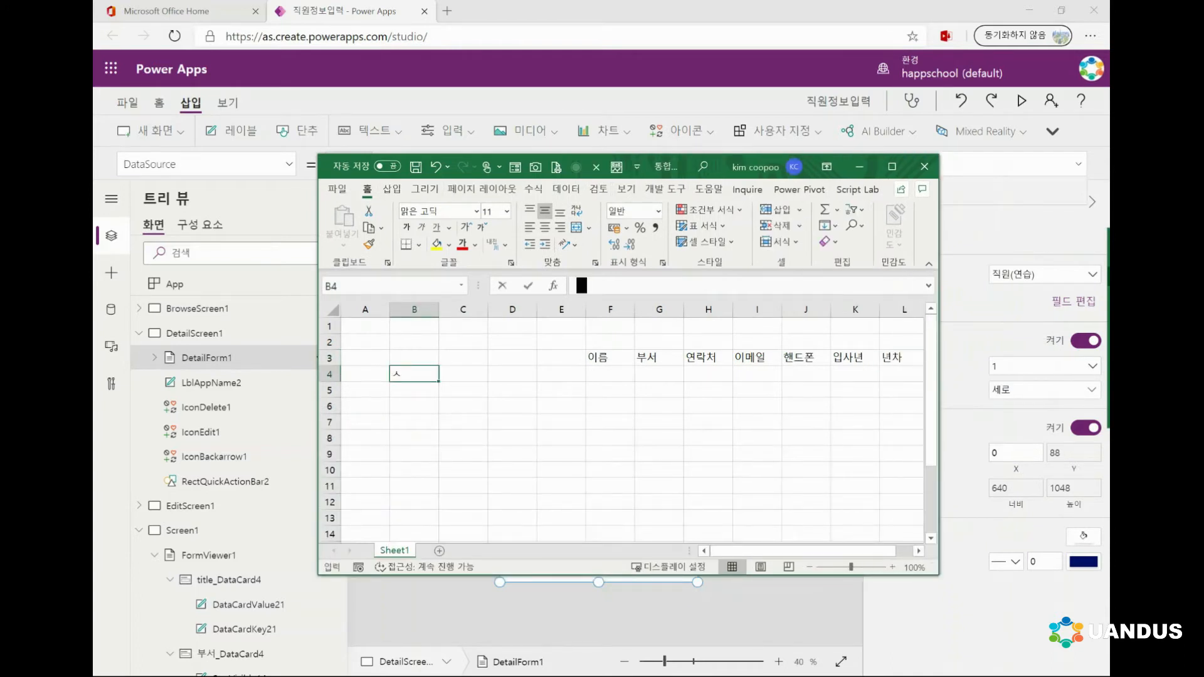
pyautogui.press('Tab')
pyautogui.write('단가')
pyautogui.press('Return')
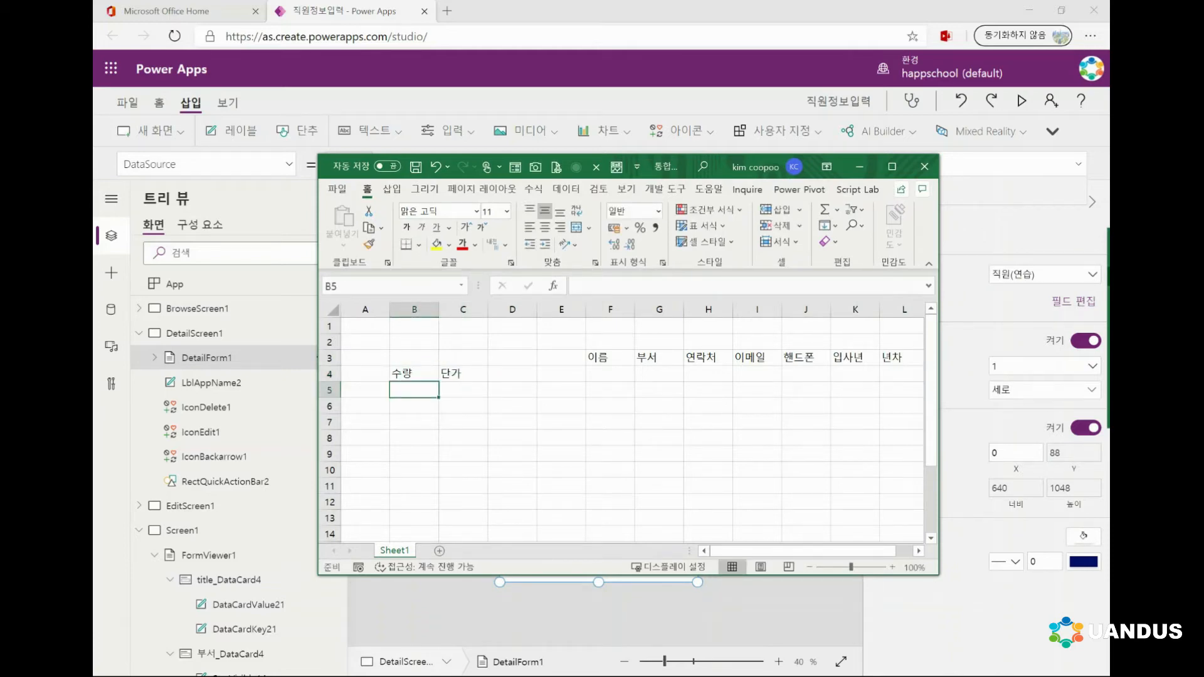
# Fill the four cells B5:B8 under 수량 with the formula =RANDBETWEEN(1,10).
pyautogui.hotkey('shift', 'Down')
pyautogui.hotkey('shift', 'Down')
pyautogui.hotkey('shift', 'Down')
pyautogui.write('=ㄱ')
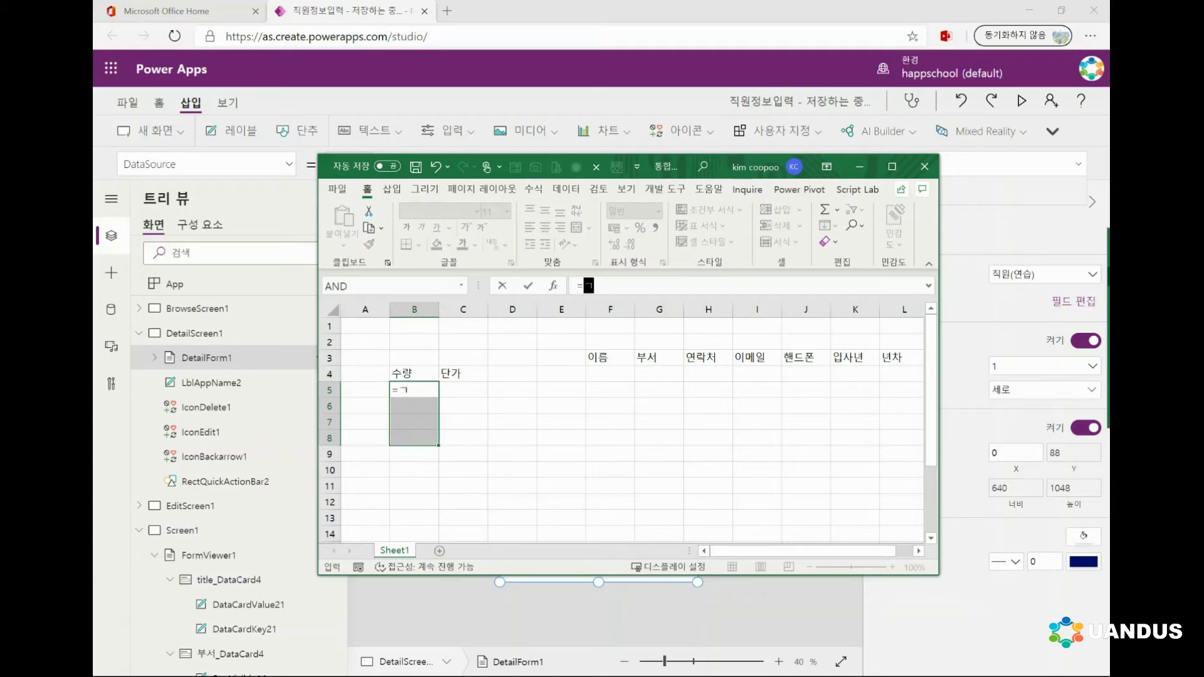
pyautogui.press('BackSpace')
pyautogui.write('ra')
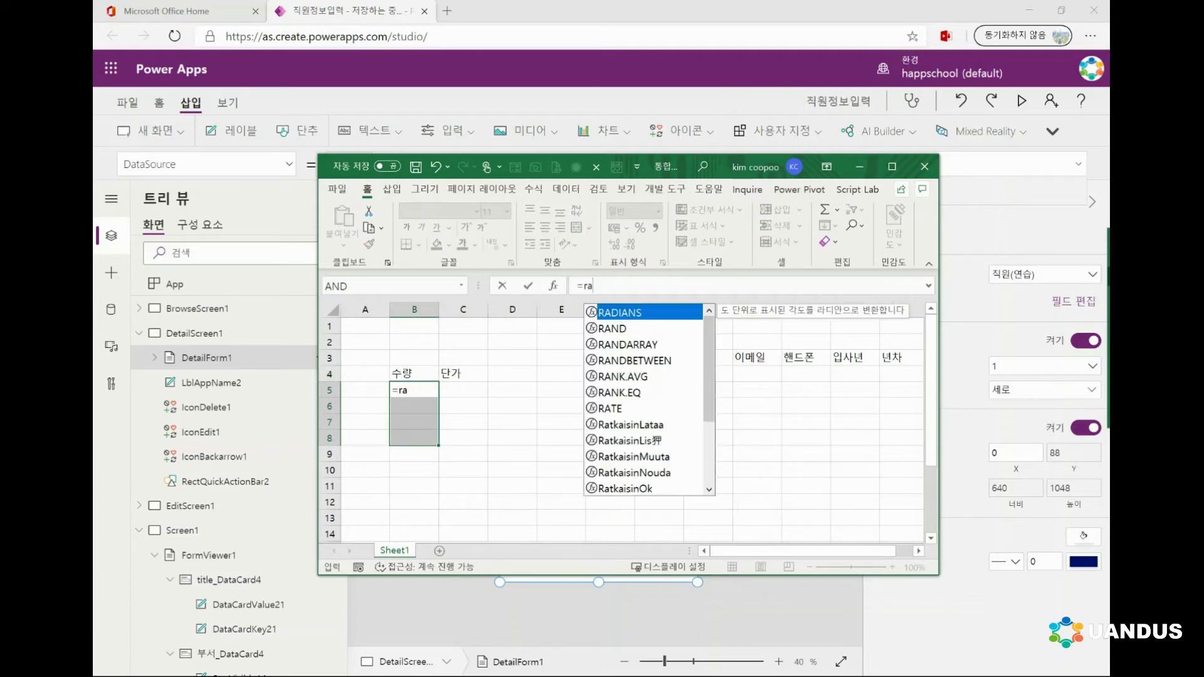
pyautogui.press('Down')
pyautogui.press('Down')
pyautogui.press('Down')
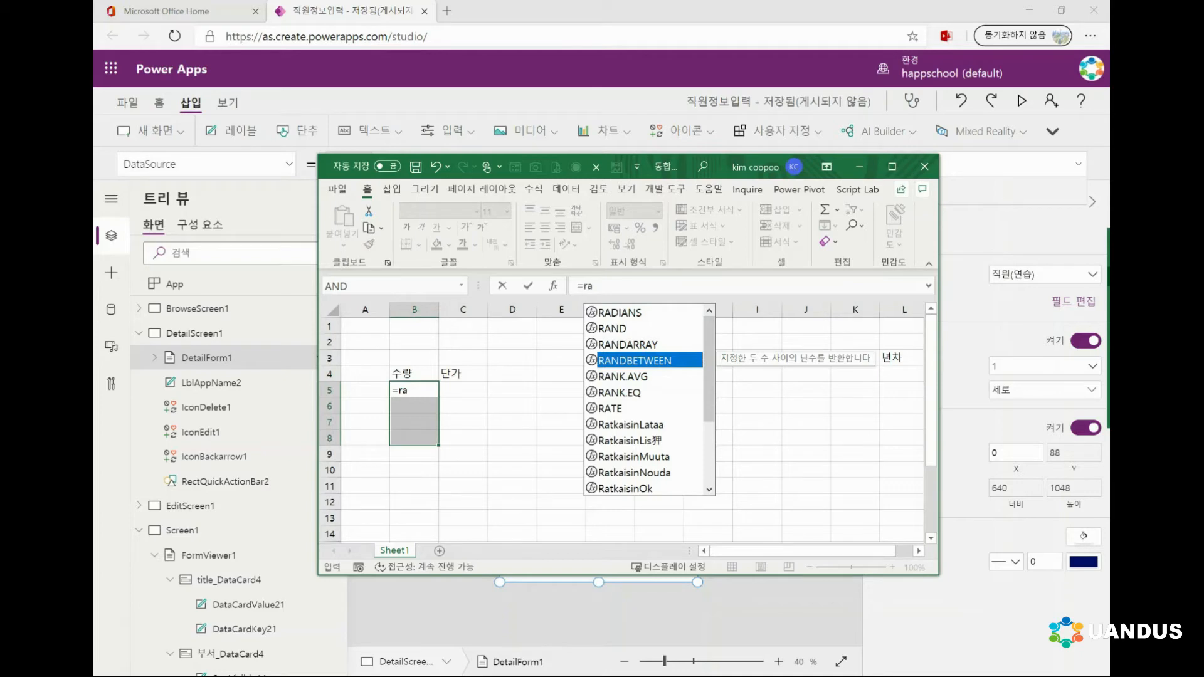
pyautogui.press('Tab')
pyautogui.write('1')
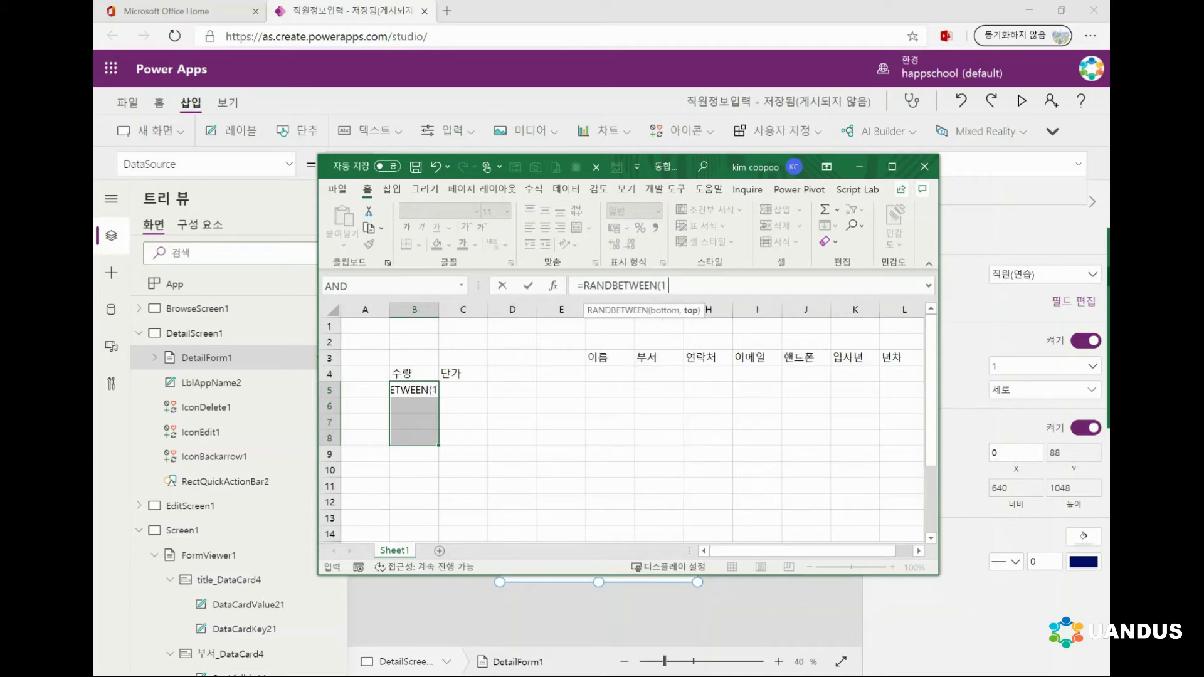
pyautogui.write(',10)')
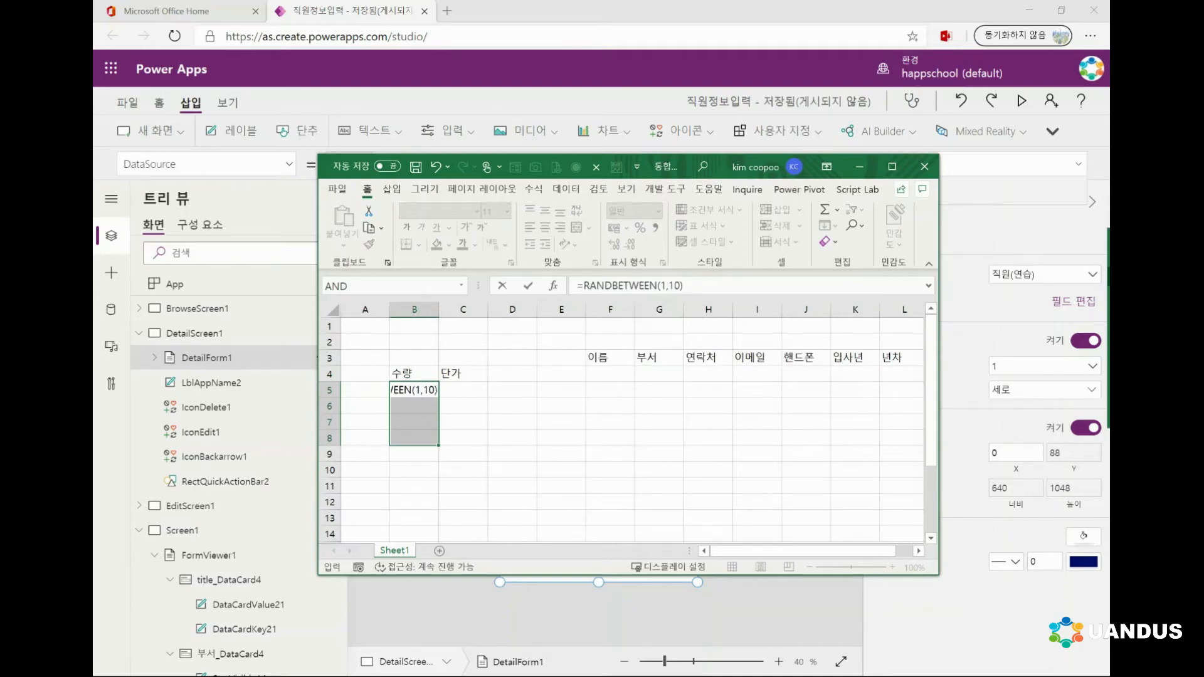
pyautogui.hotkey('ctrl', 'Return')
# Fill the four cells C5:C8 under 단가 with a RANDBETWEEN formula from 100 to 1000.
pyautogui.press('Right')
pyautogui.hotkey('shift', 'Down')
pyautogui.hotkey('shift', 'Down')
pyautogui.hotkey('shift', 'Down')
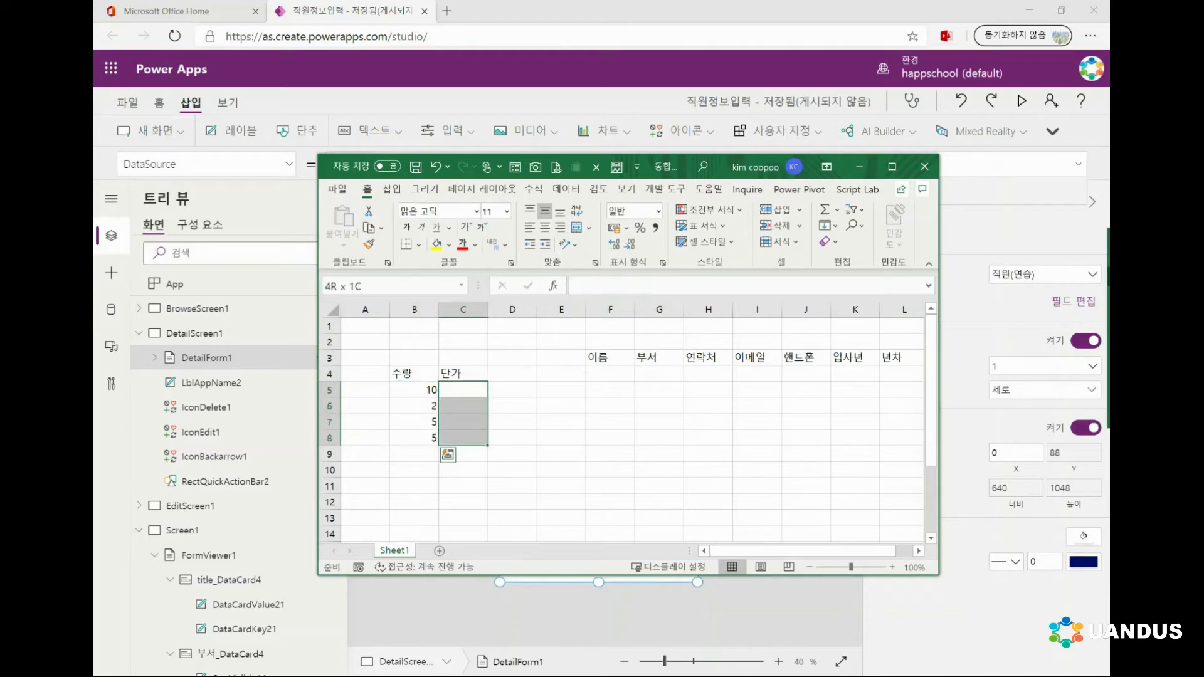
pyautogui.write('=ran')
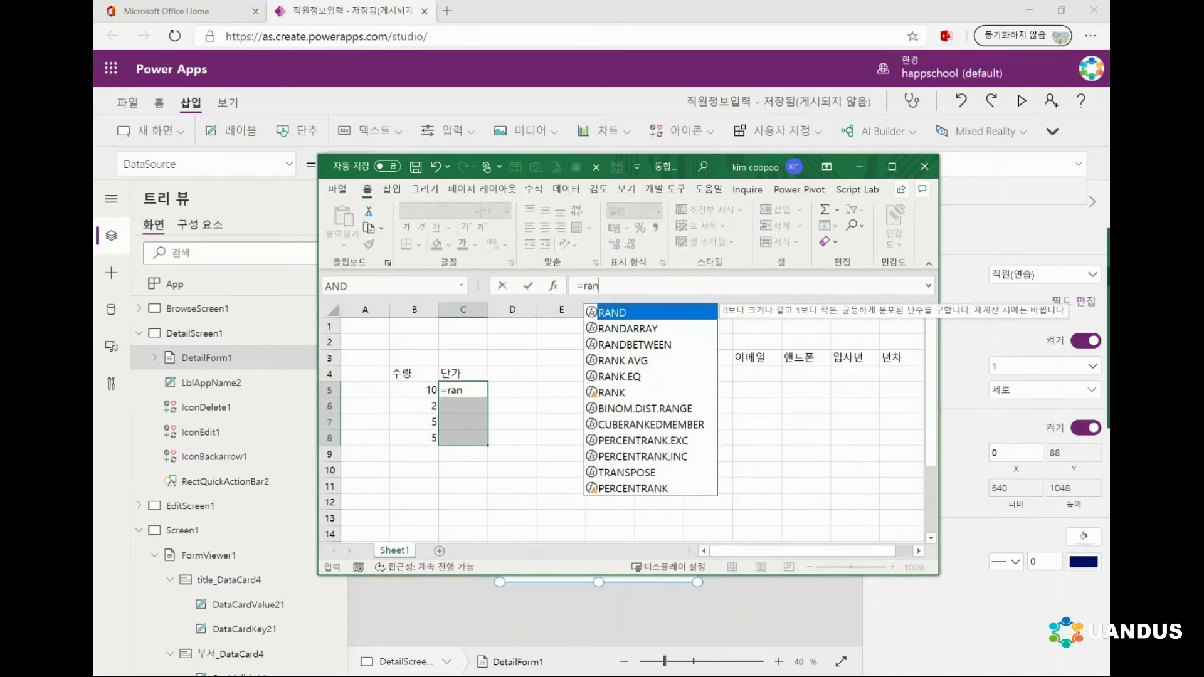
pyautogui.press('Down')
pyautogui.press('Down')
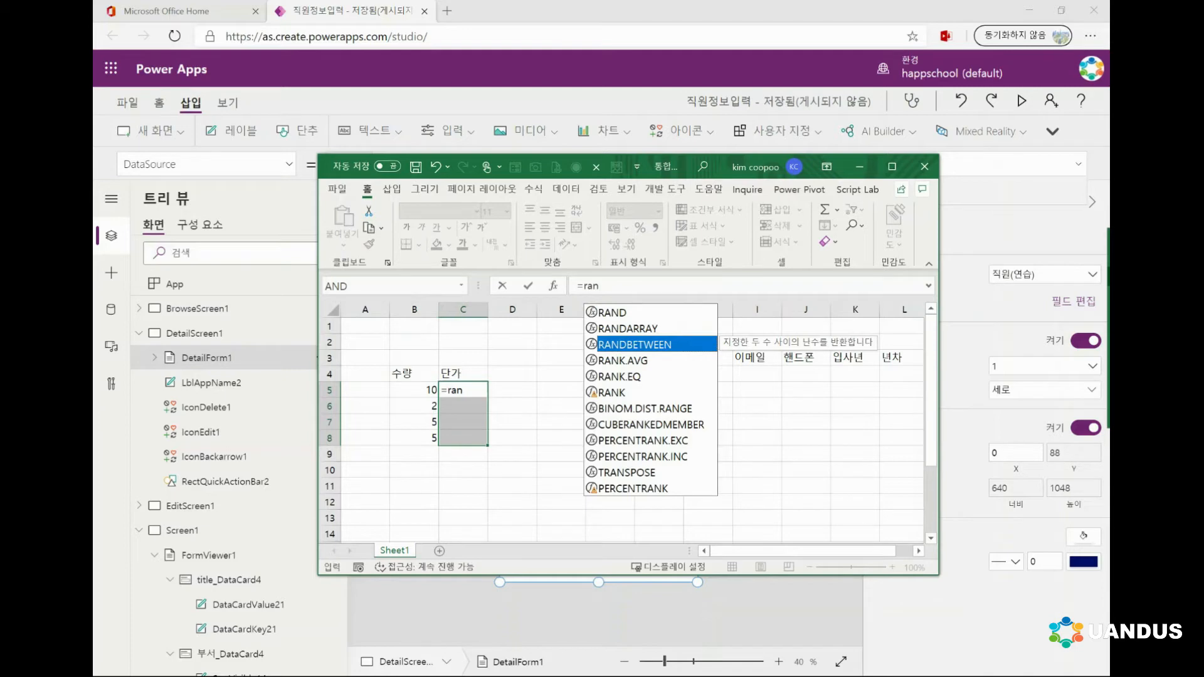
pyautogui.press('Tab')
pyautogui.write('100,1000')
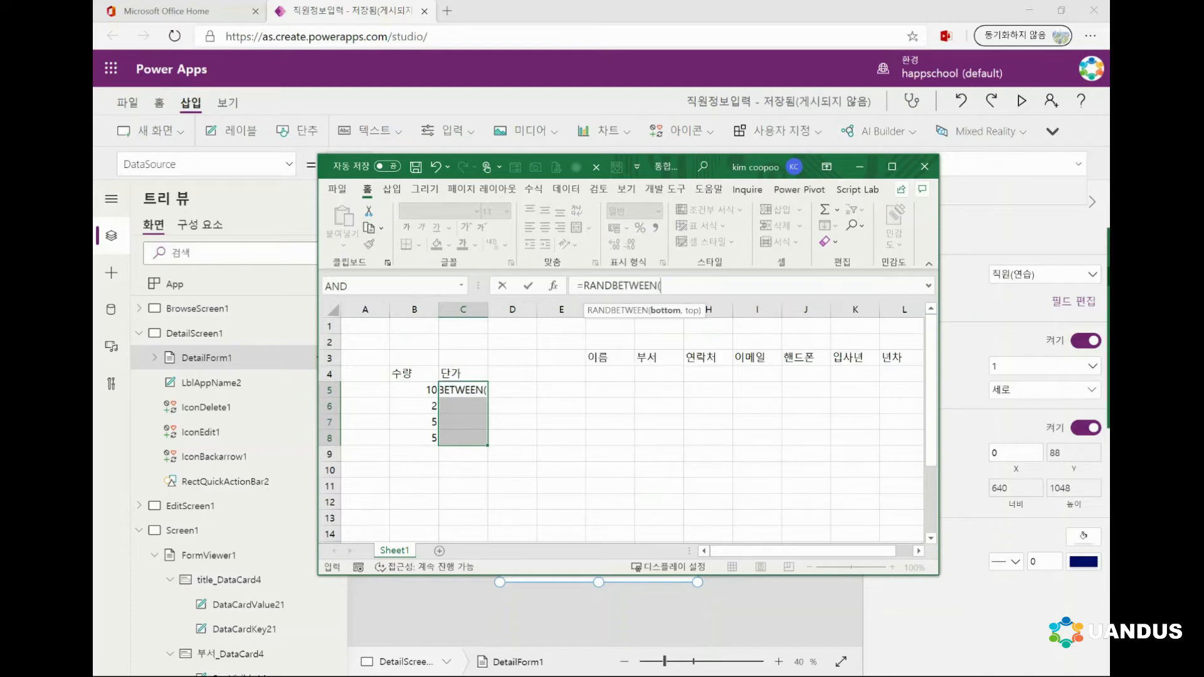
pyautogui.hotkey('ctrl', 'Return')
# Convert the range B4:C8 into a table that uses its first row as headers.
pyautogui.click(414, 455)
pyautogui.click(414, 422)
pyautogui.hotkey('ctrl', 't')
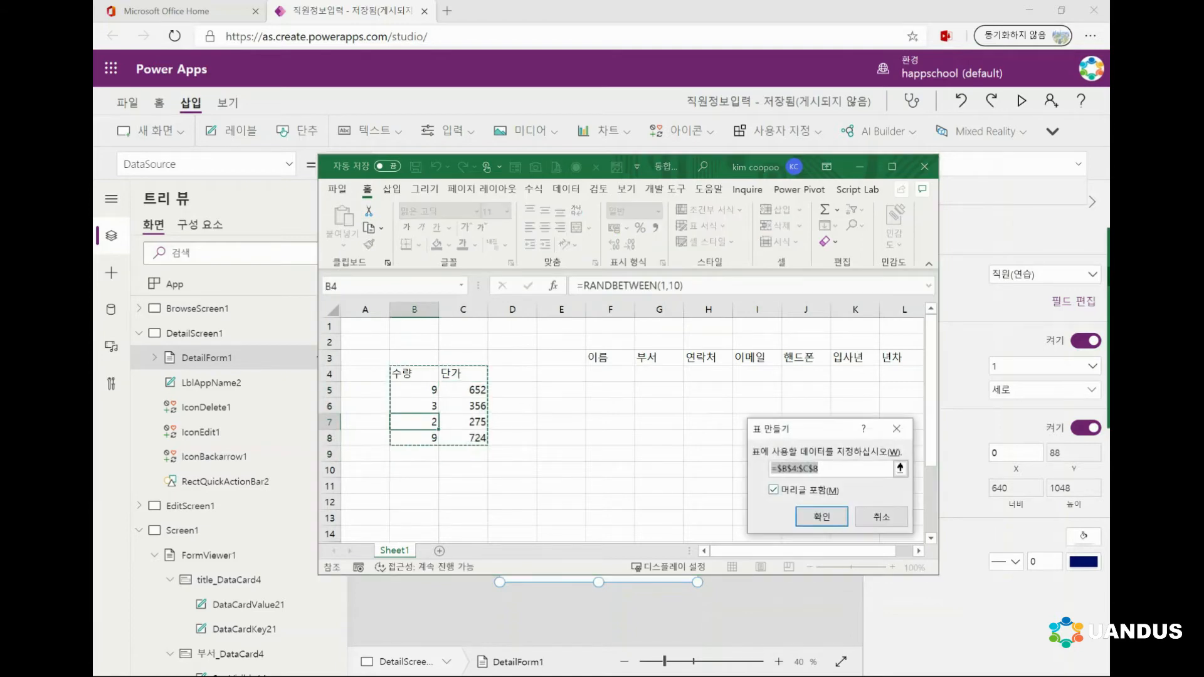
pyautogui.click(823, 516)
# Extend the table with a new column headed 가격 in D4.
pyautogui.click(512, 374)
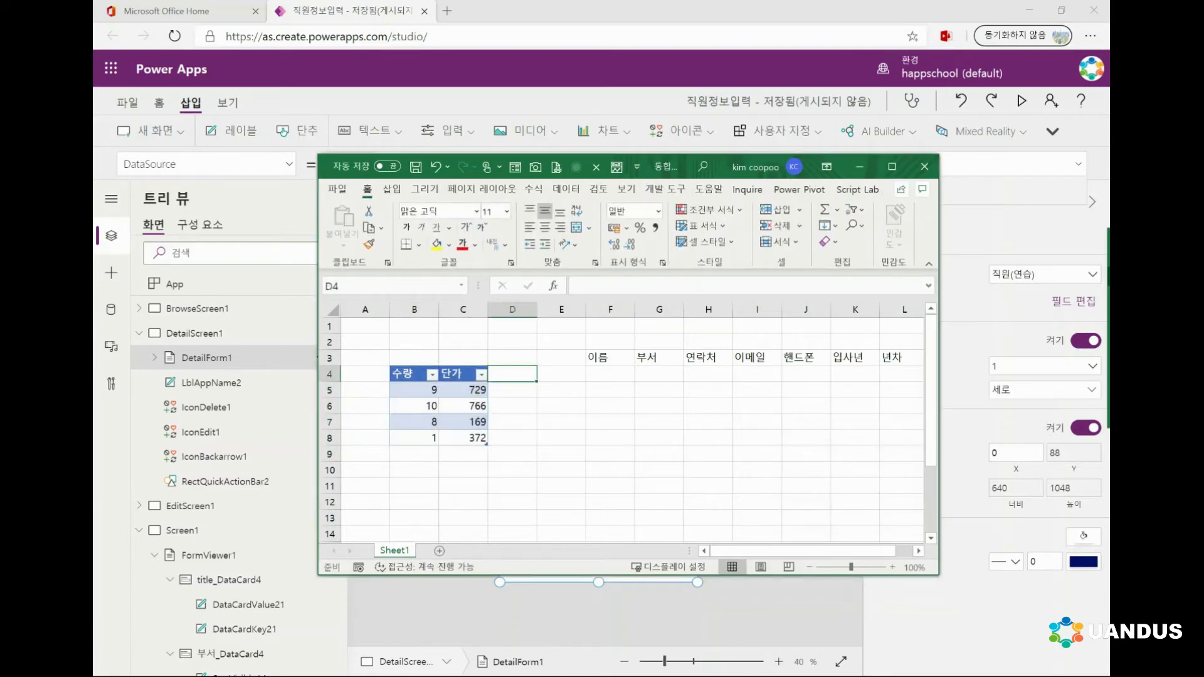
pyautogui.click(577, 286)
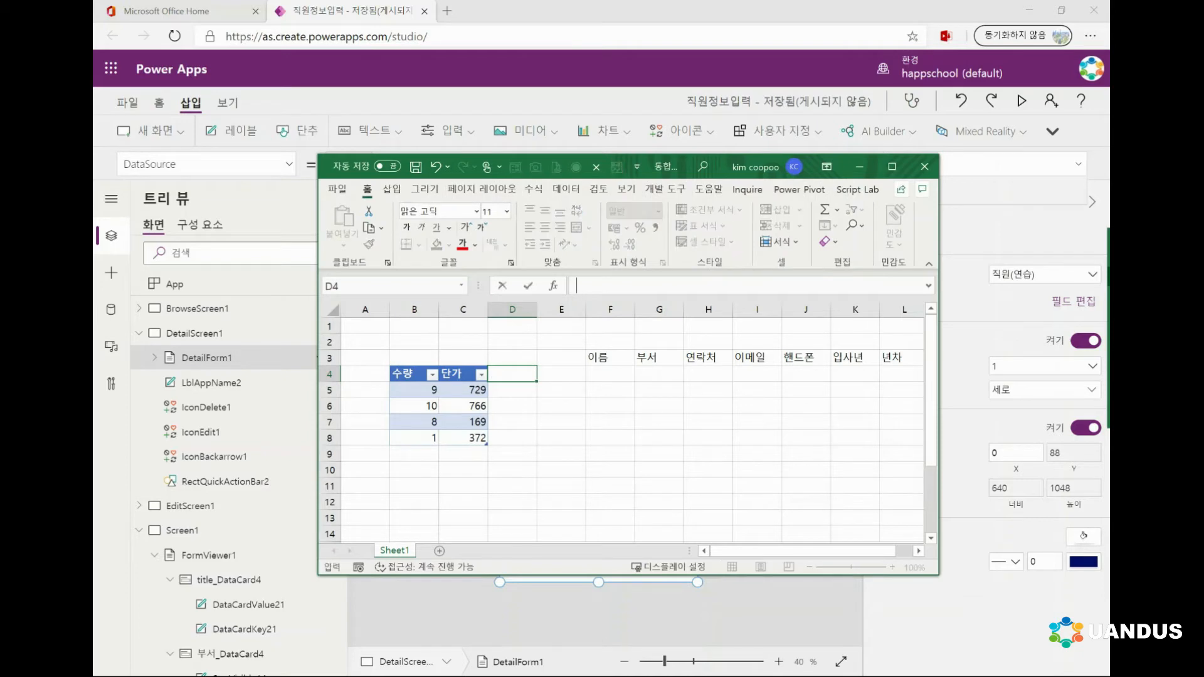
pyautogui.write('ch')
pyautogui.press('BackSpace')
pyautogui.press('BackSpace')
pyautogui.write('가격')
pyautogui.press('Return')
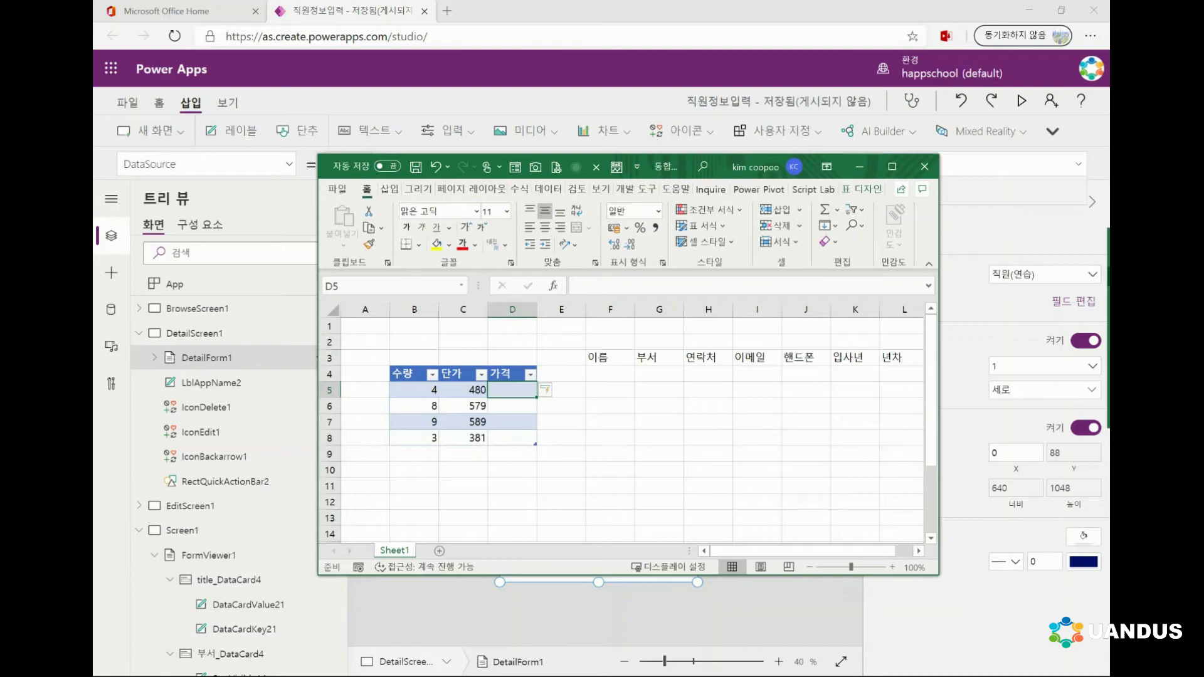
pyautogui.write('=')
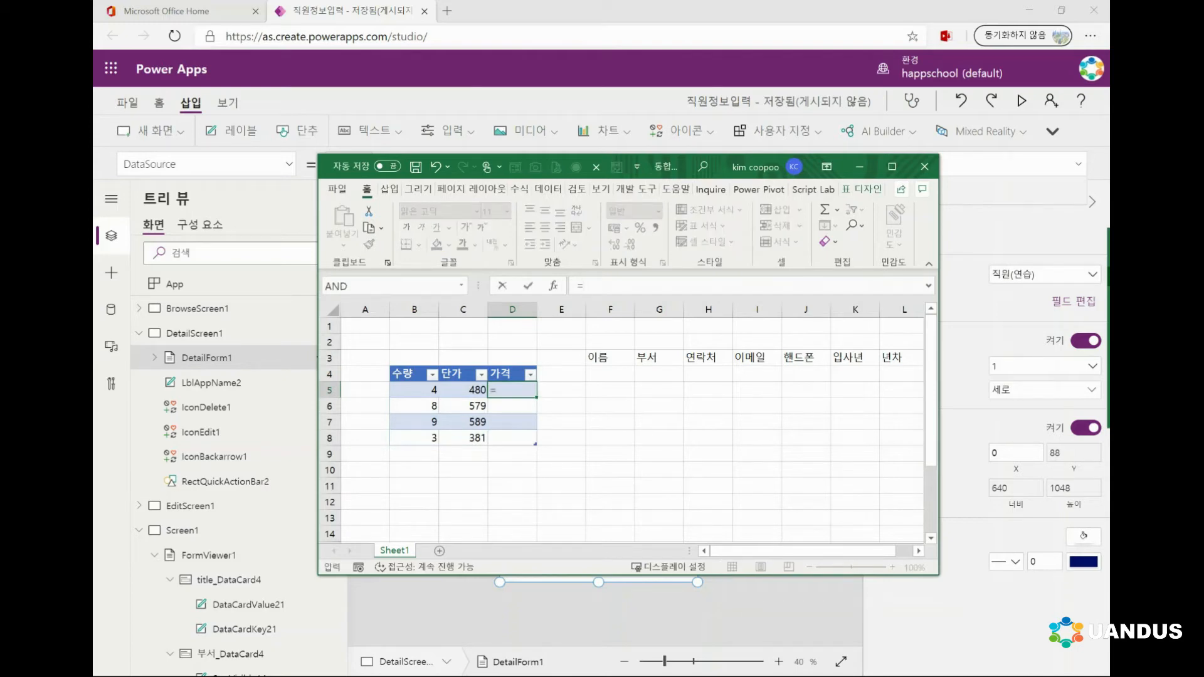
pyautogui.click(414, 390)
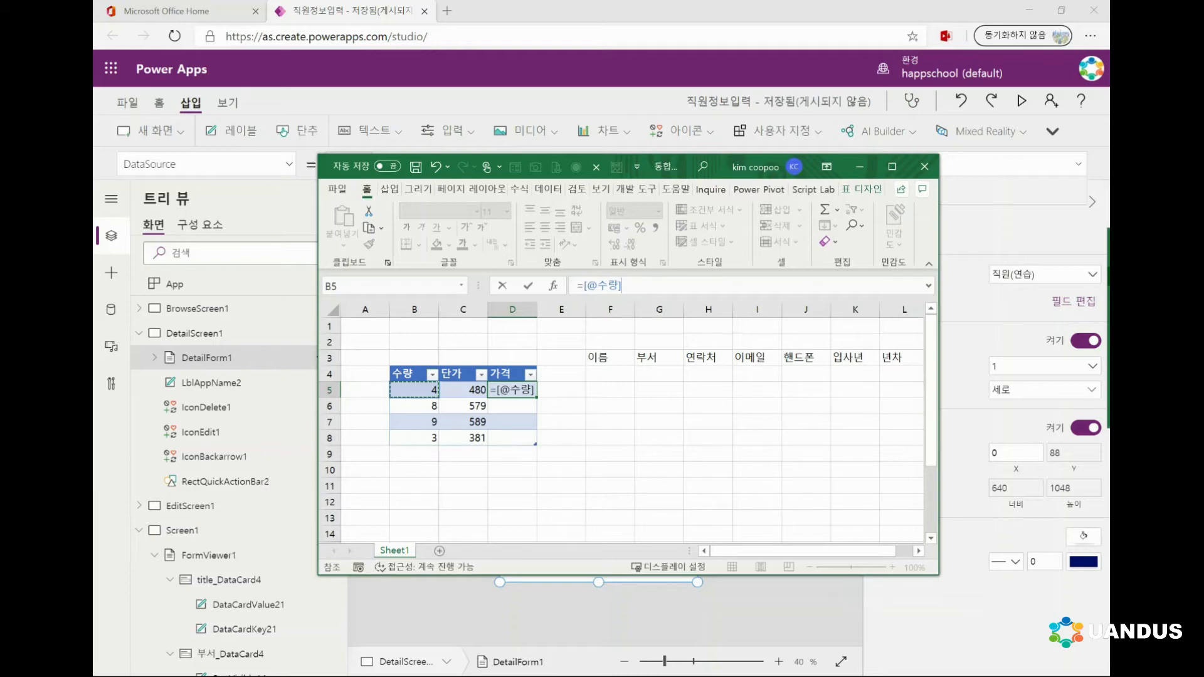
pyautogui.write('*')
pyautogui.click(463, 390)
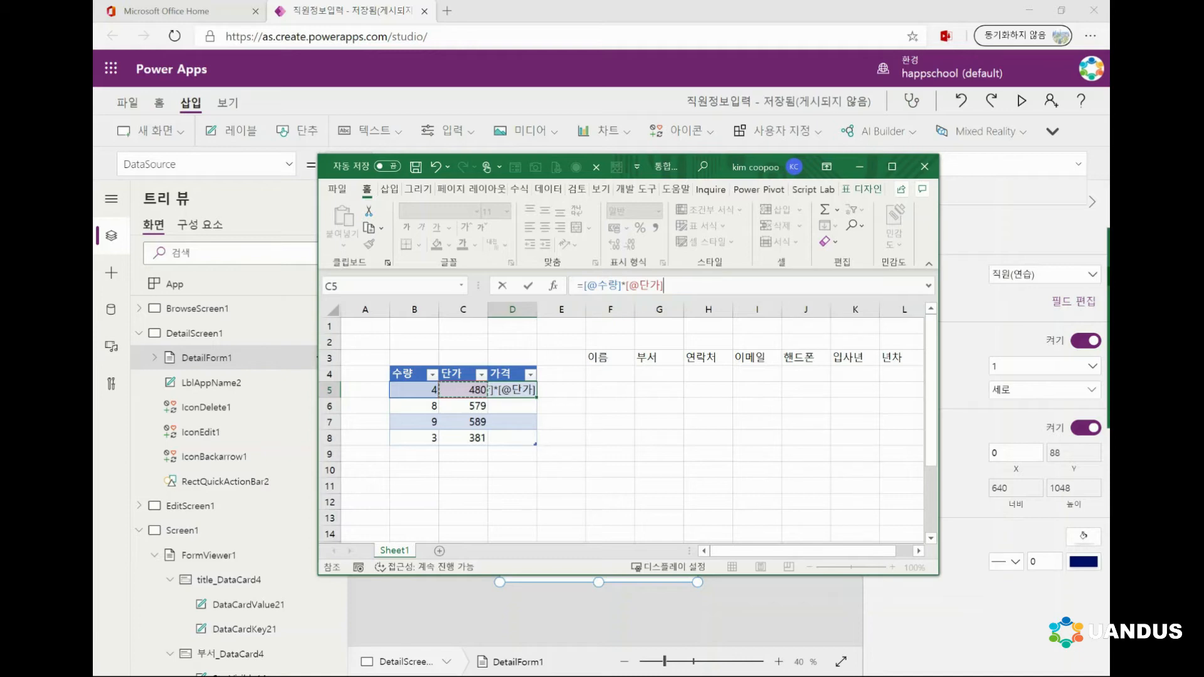
pyautogui.press('Return')
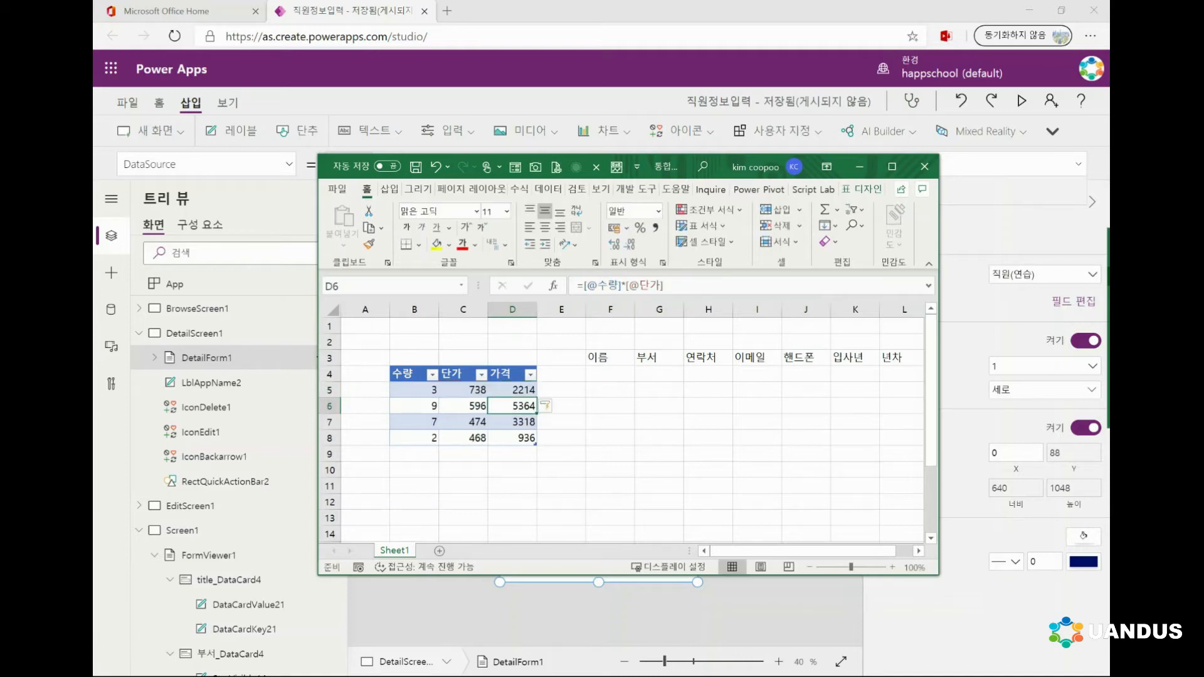
pyautogui.press('Down')
pyautogui.press('Down')
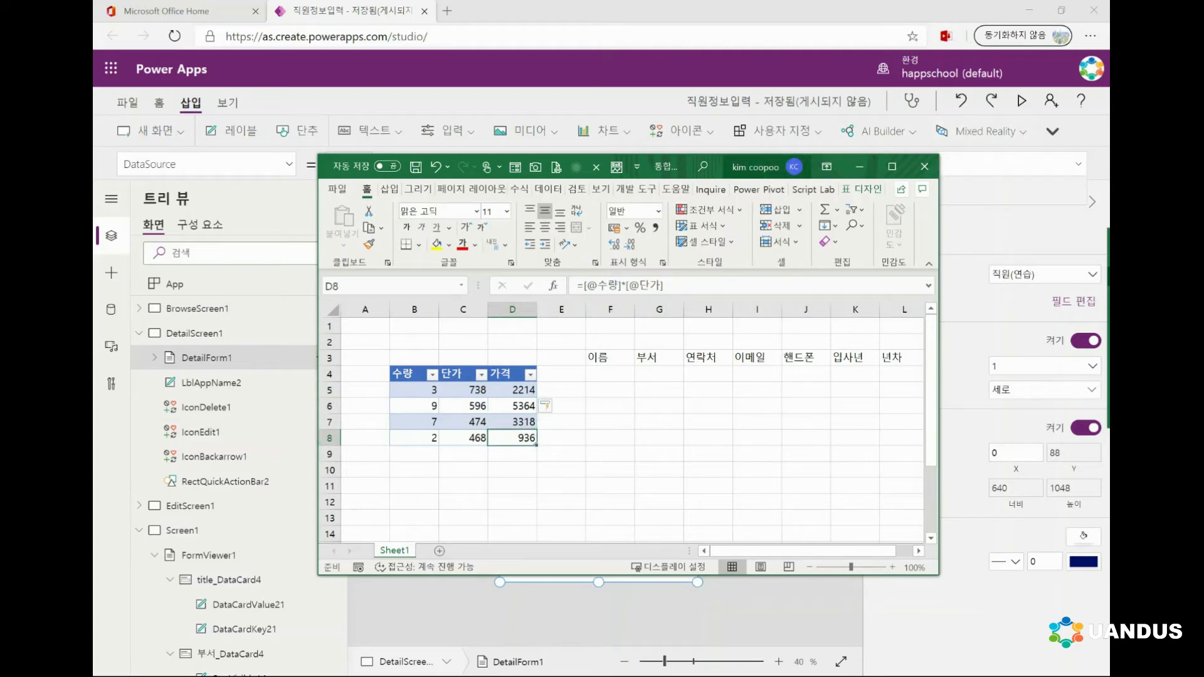
# Move the Excel window out of the way in front of Power Apps and inspect the data type of DetailForm1's DataSource formula.
pyautogui.moveTo(762, 168); pyautogui.dragTo(1109, 162)
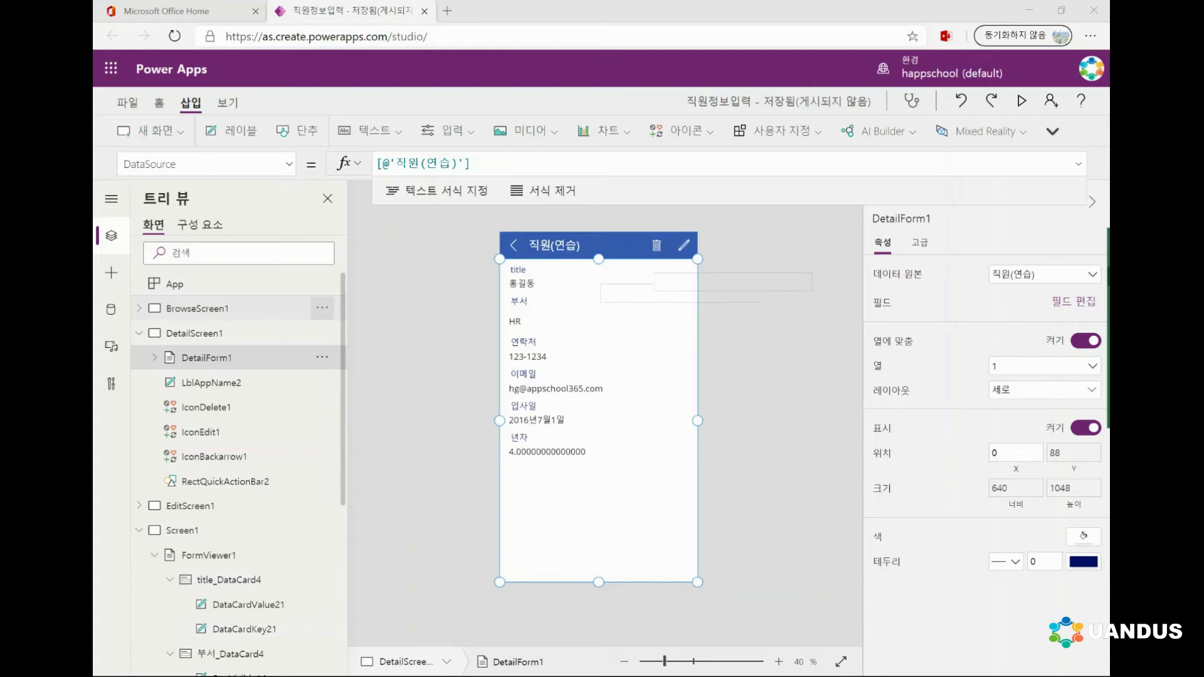
pyautogui.click(472, 163)
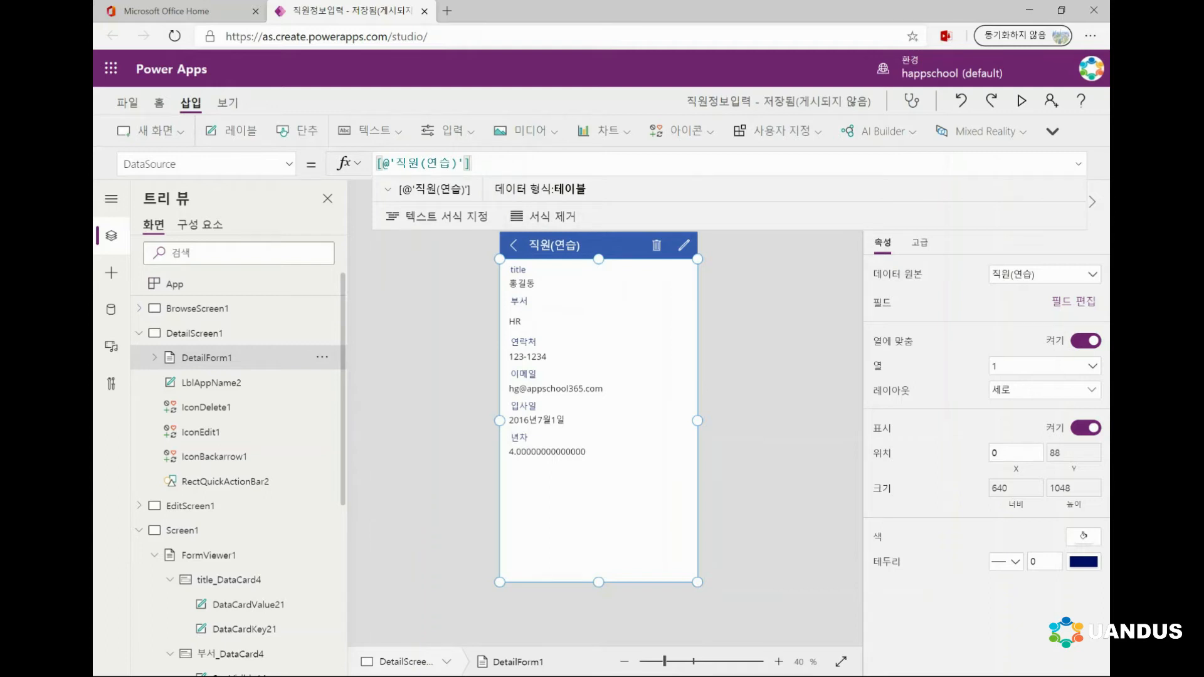
pyautogui.press('Escape')
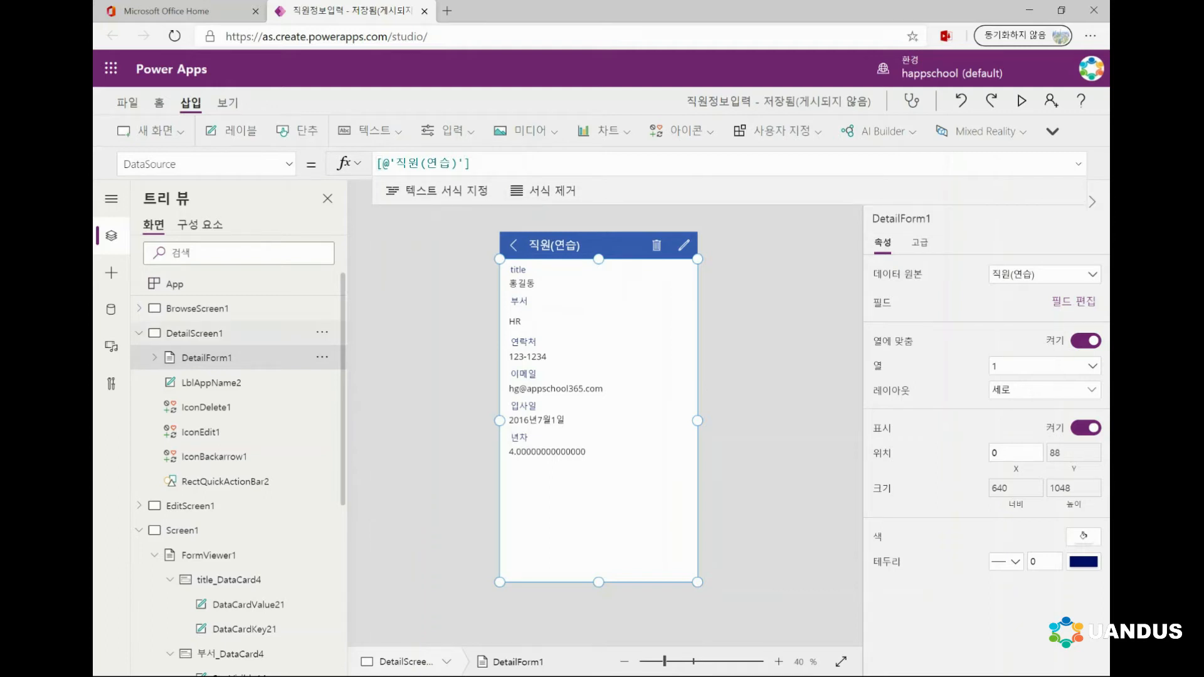
# Examine the full Items formula of BrowseGallery1 on BrowseScreen1 and the TextSearchBox1 control it refers to.
pyautogui.click(197, 309)
pyautogui.click(140, 309)
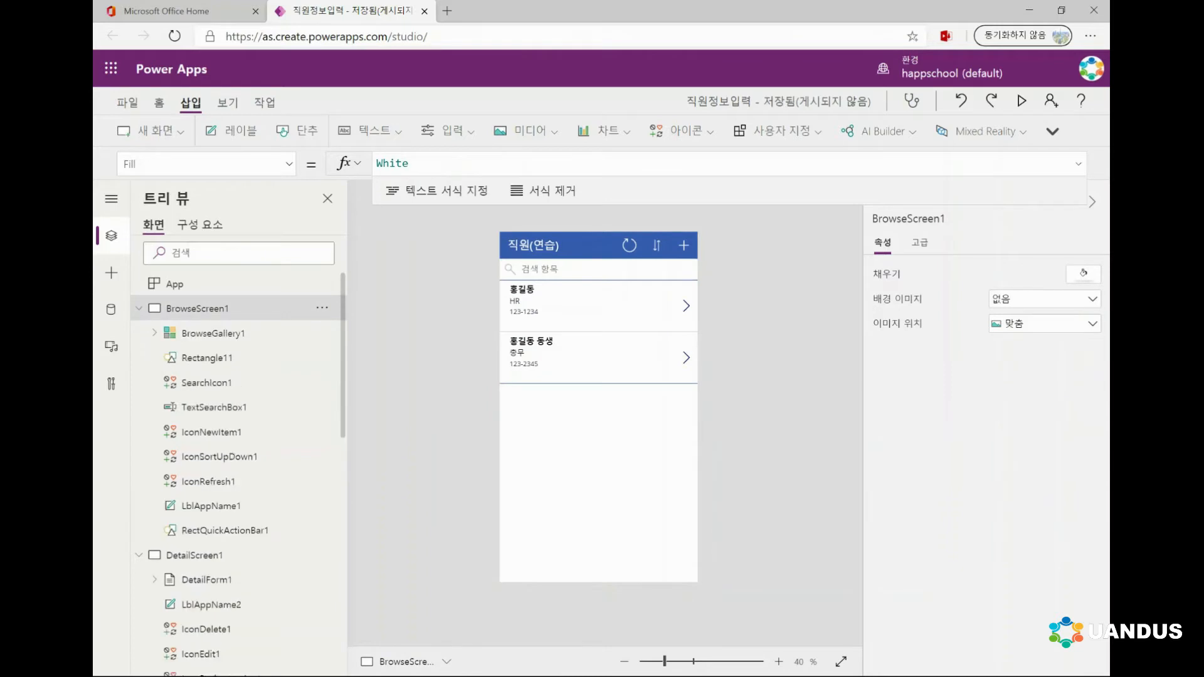
pyautogui.click(213, 333)
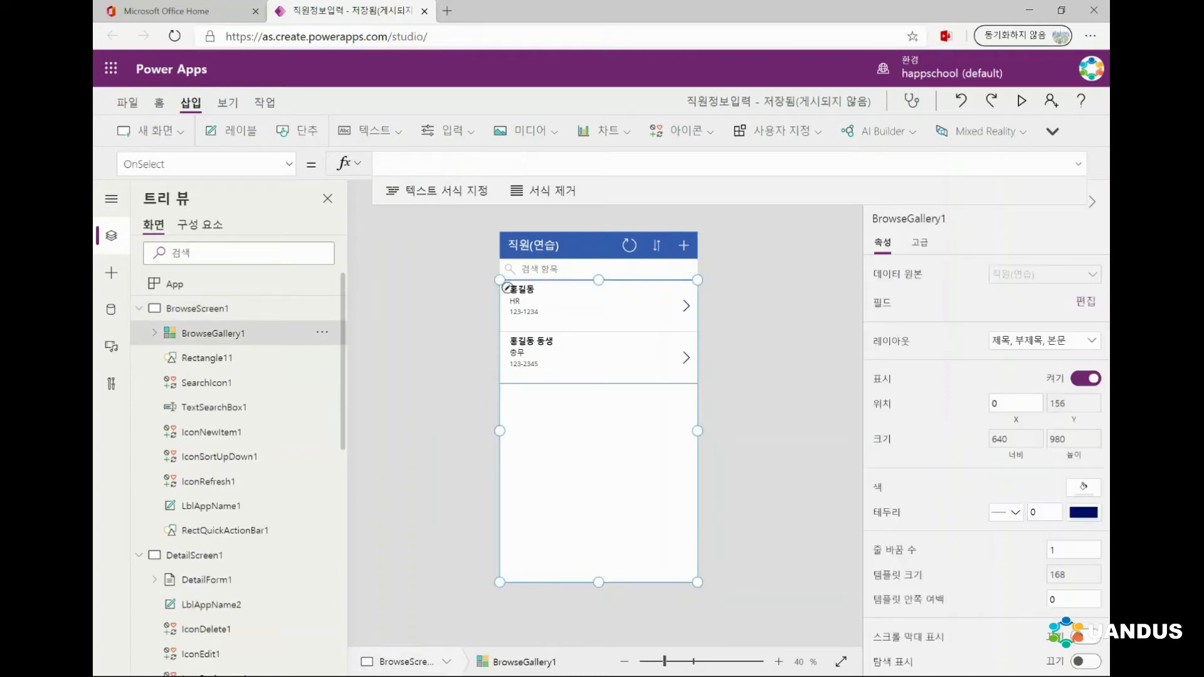
pyautogui.click(289, 164)
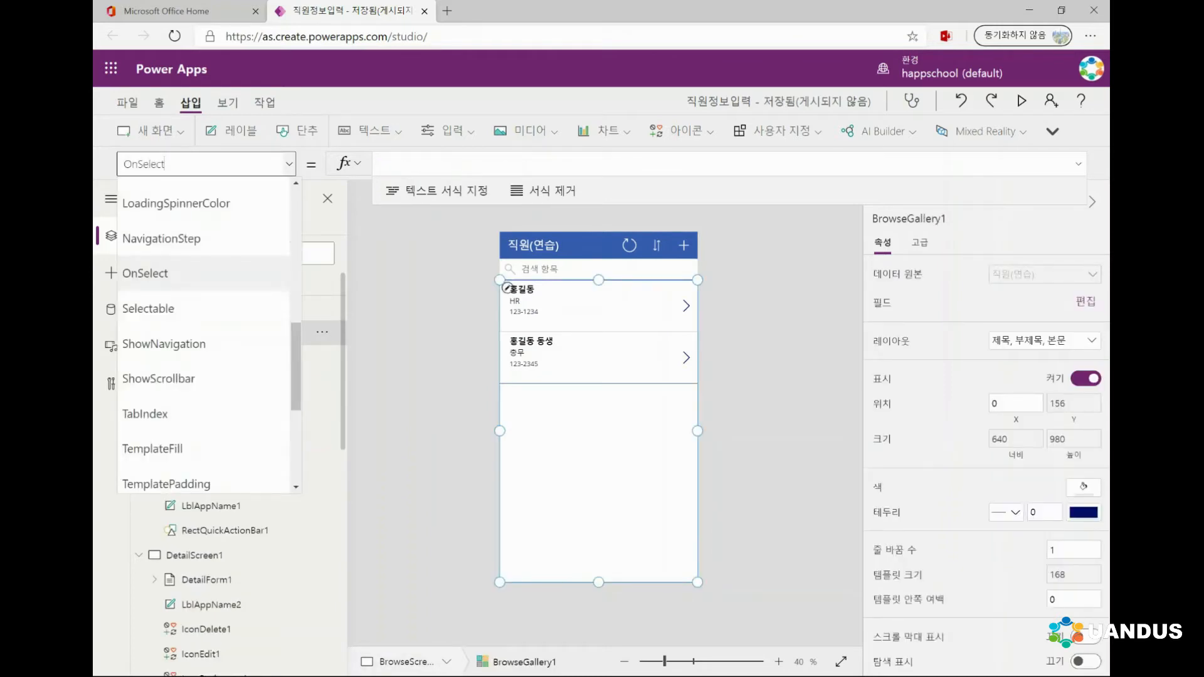
pyautogui.moveTo(296, 367); pyautogui.dragTo(296, 307)
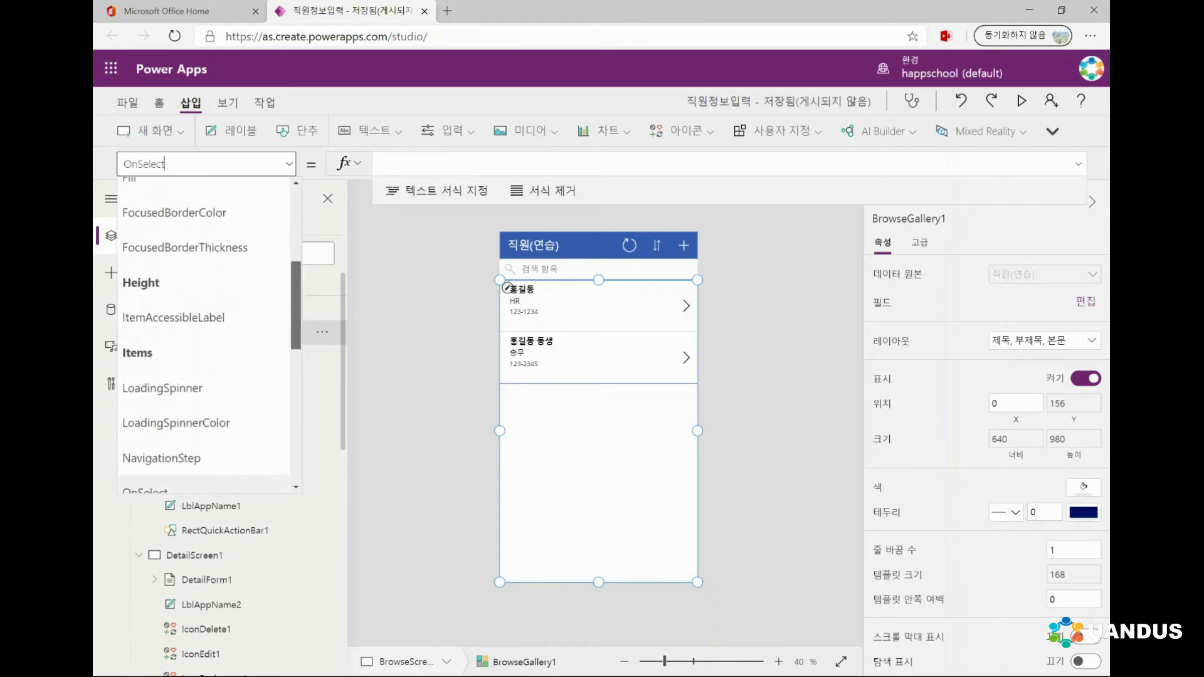
pyautogui.click(219, 350)
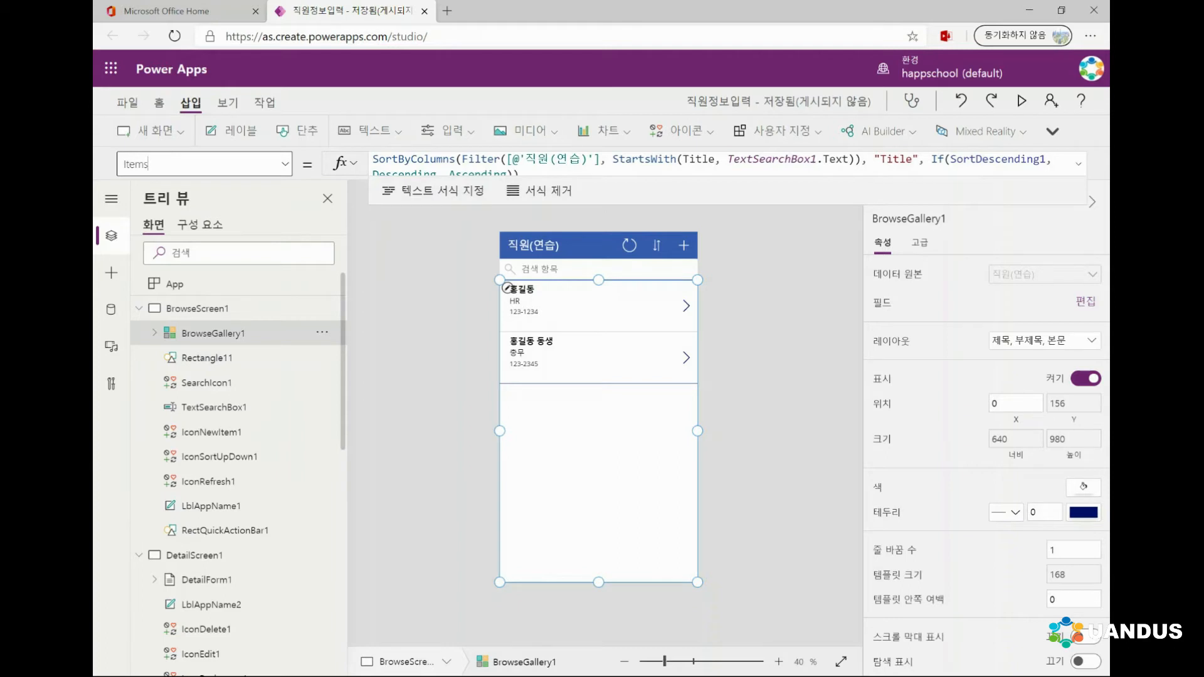
pyautogui.moveTo(369, 177); pyautogui.dragTo(357, 214)
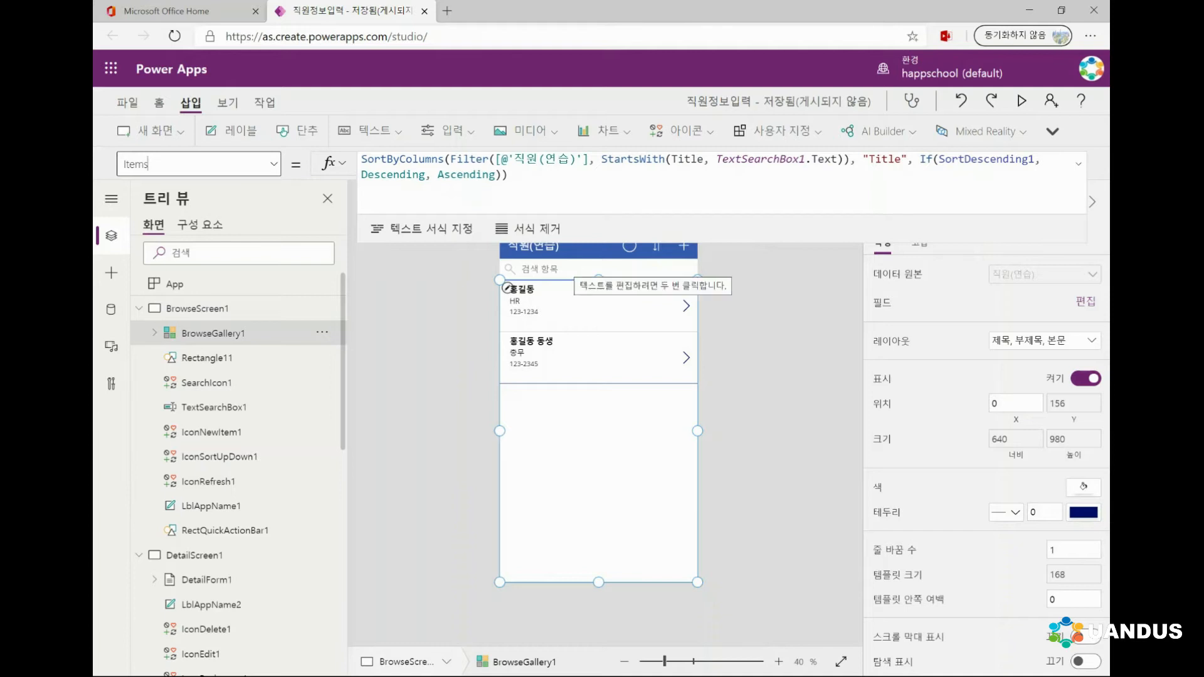
pyautogui.click(552, 268)
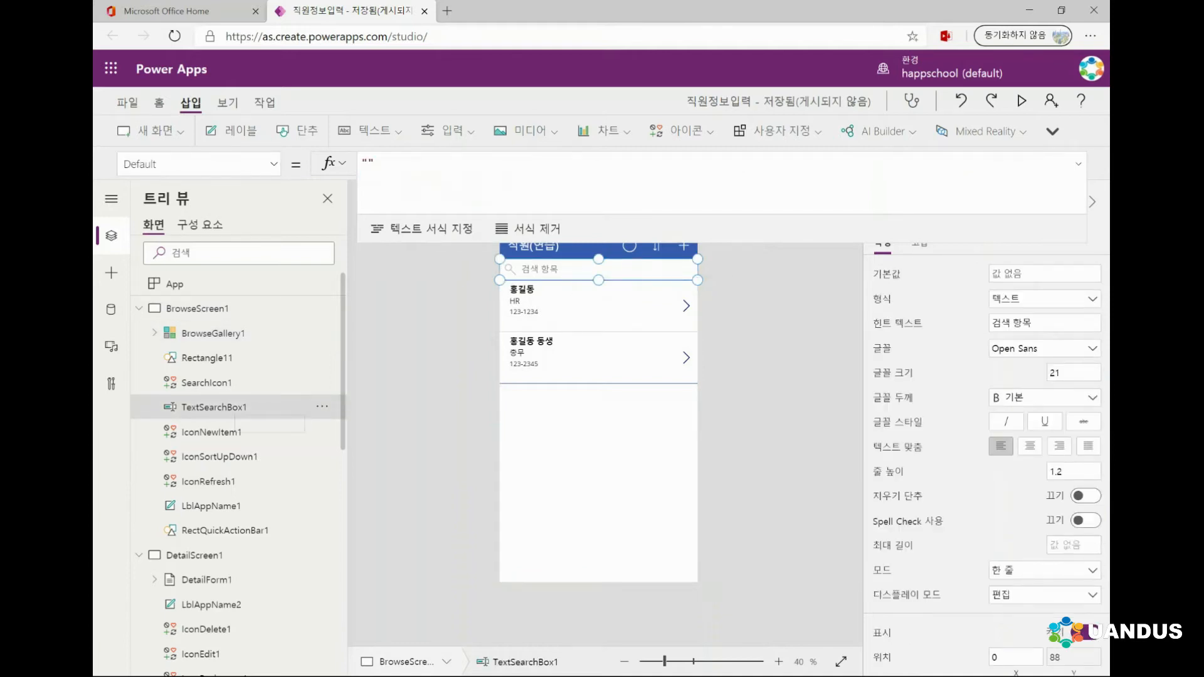
pyautogui.click(506, 288)
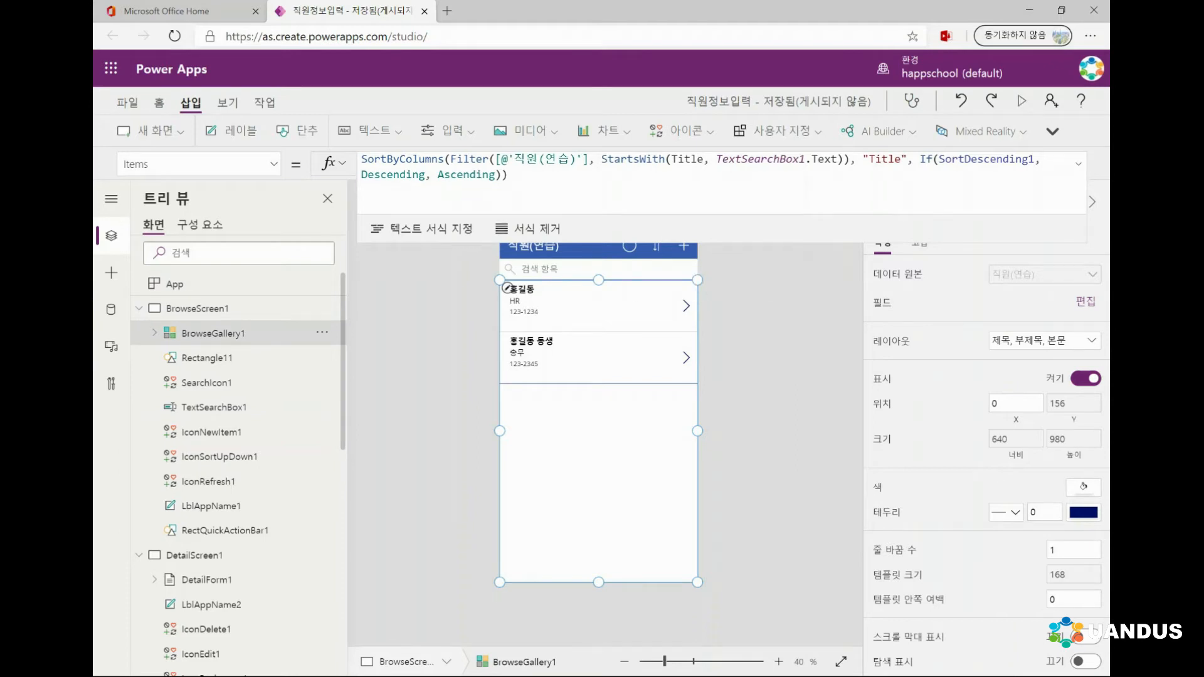
# Preview the app from BrowseScreen1 and test the employee search with 길 and with 홍.
pyautogui.click(1022, 100)
pyautogui.click(584, 120)
pyautogui.write('r')
pyautogui.write('길')
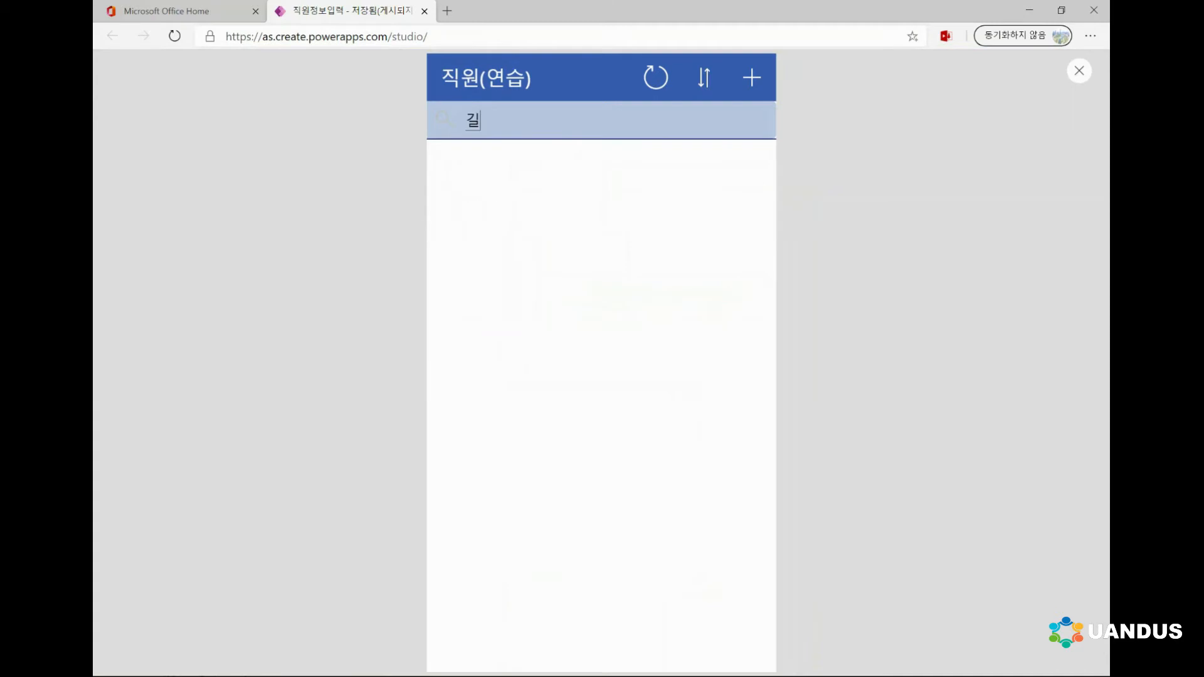
pyautogui.press('BackSpace')
pyautogui.press('BackSpace')
pyautogui.press('BackSpace')
pyautogui.write('홍')
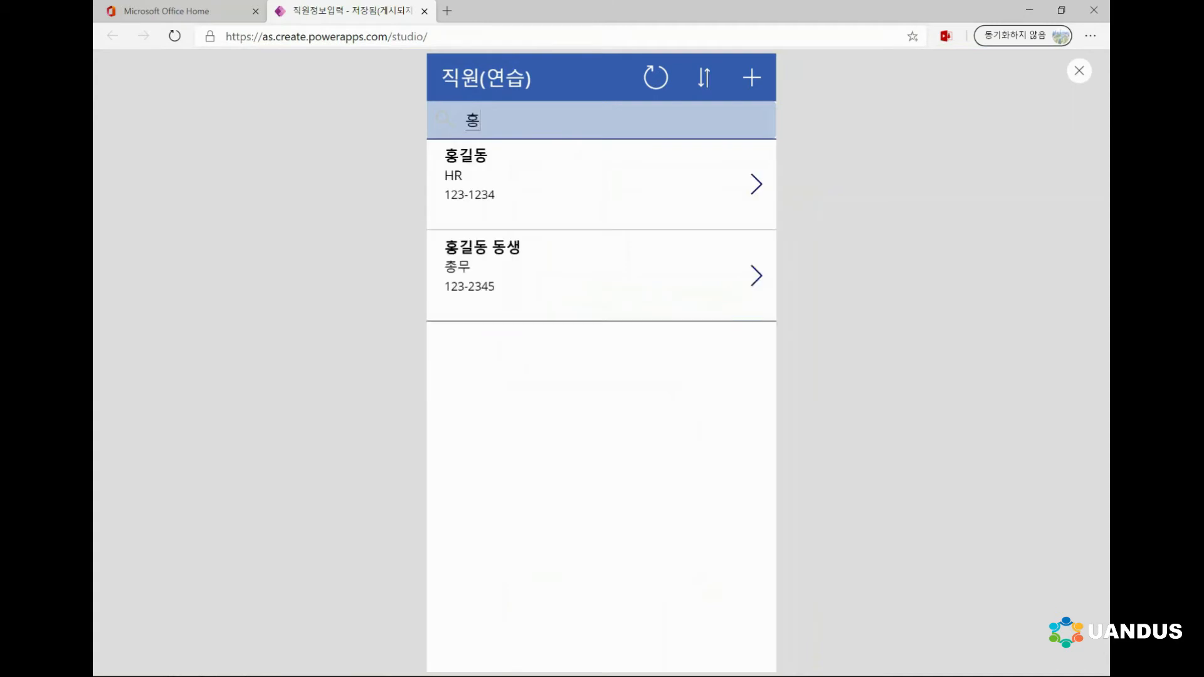
# Test the employee search with 동, put 홍 back as the search text, and exit the preview.
pyautogui.press('BackSpace')
pyautogui.press('BackSpace')
pyautogui.press('BackSpace')
pyautogui.write('동')
pyautogui.press('BackSpace')
pyautogui.press('BackSpace')
pyautogui.press('BackSpace')
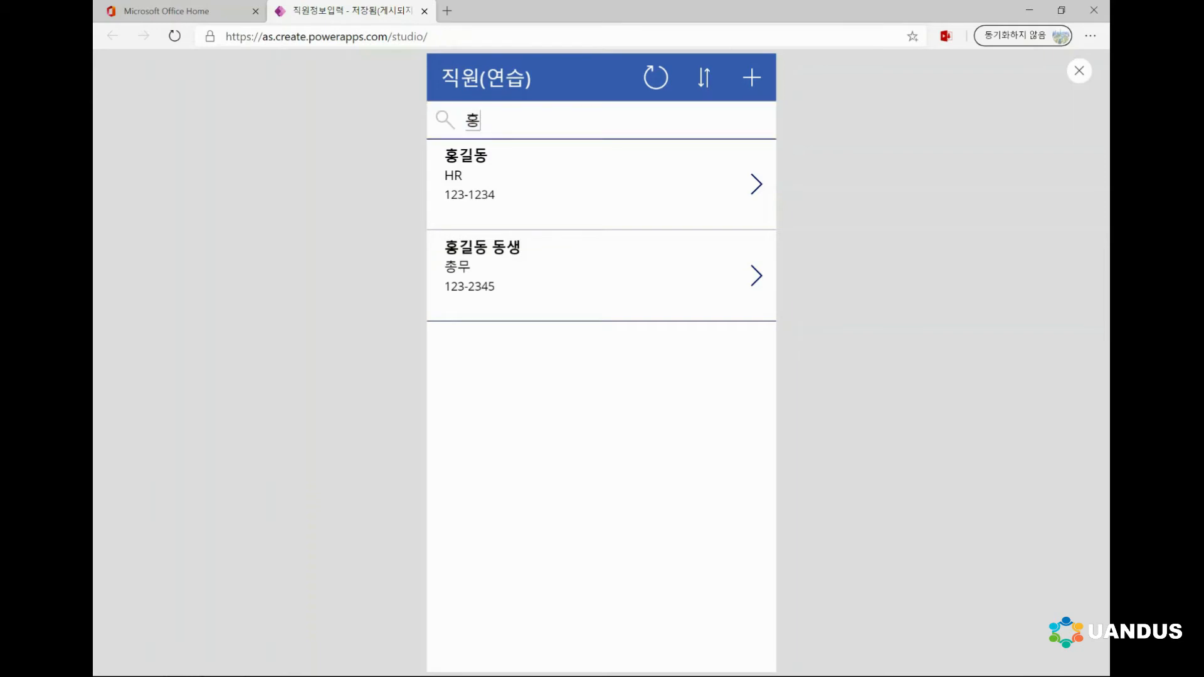
pyautogui.press('Escape')
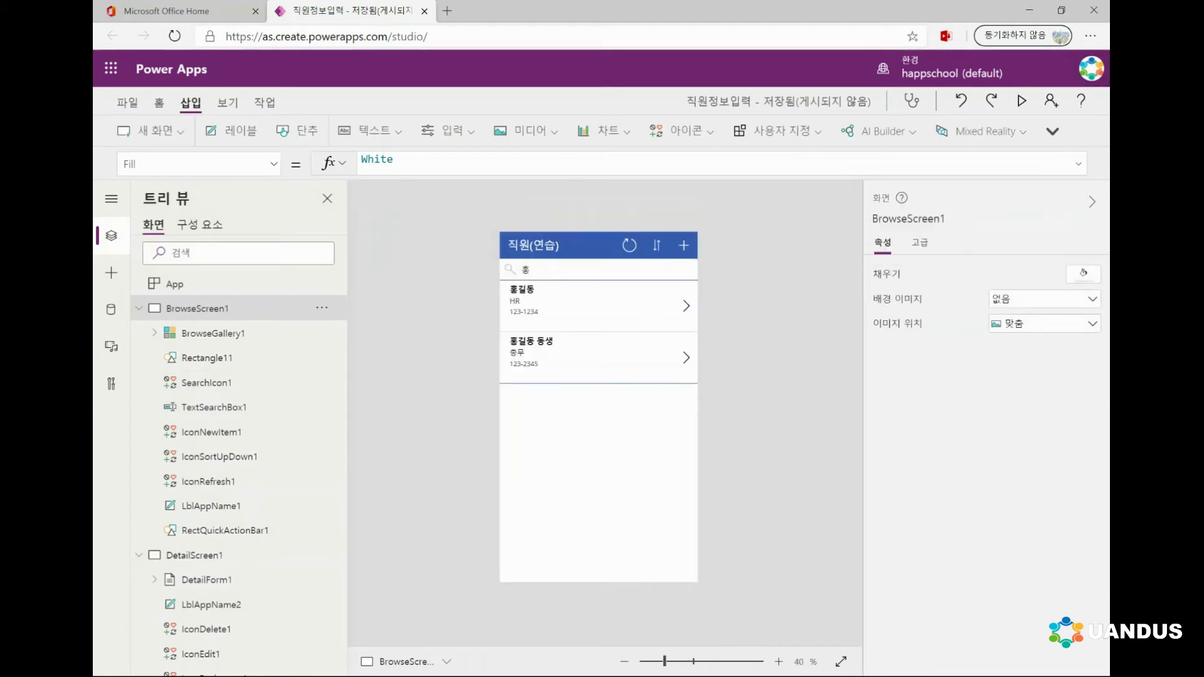
# Inspect TextSearchBox1 on BrowseScreen1 and the field list of DetailForm1 on DetailScreen1.
pyautogui.click(599, 270)
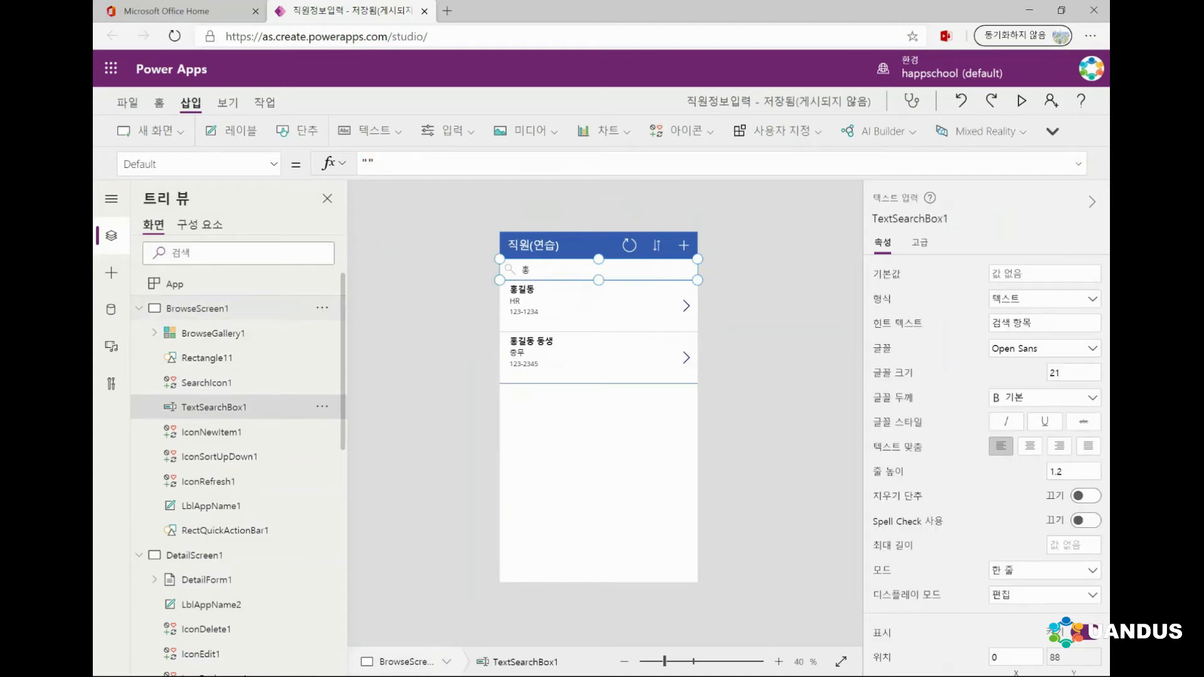
pyautogui.click(139, 308)
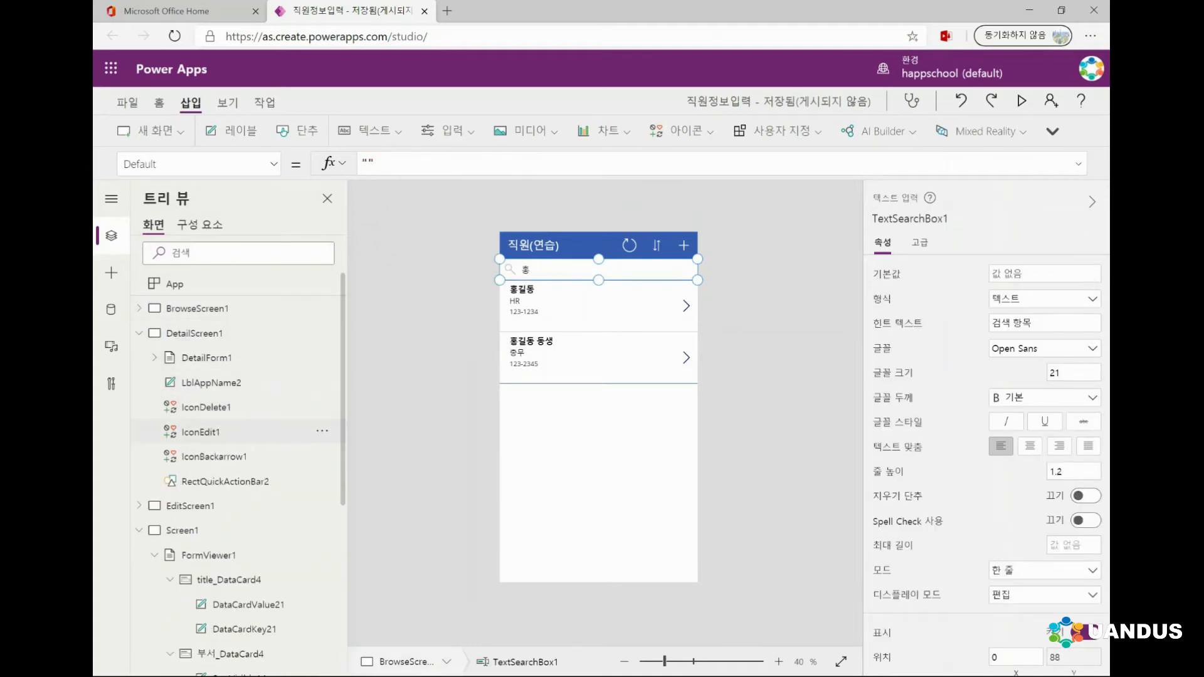
pyautogui.click(207, 358)
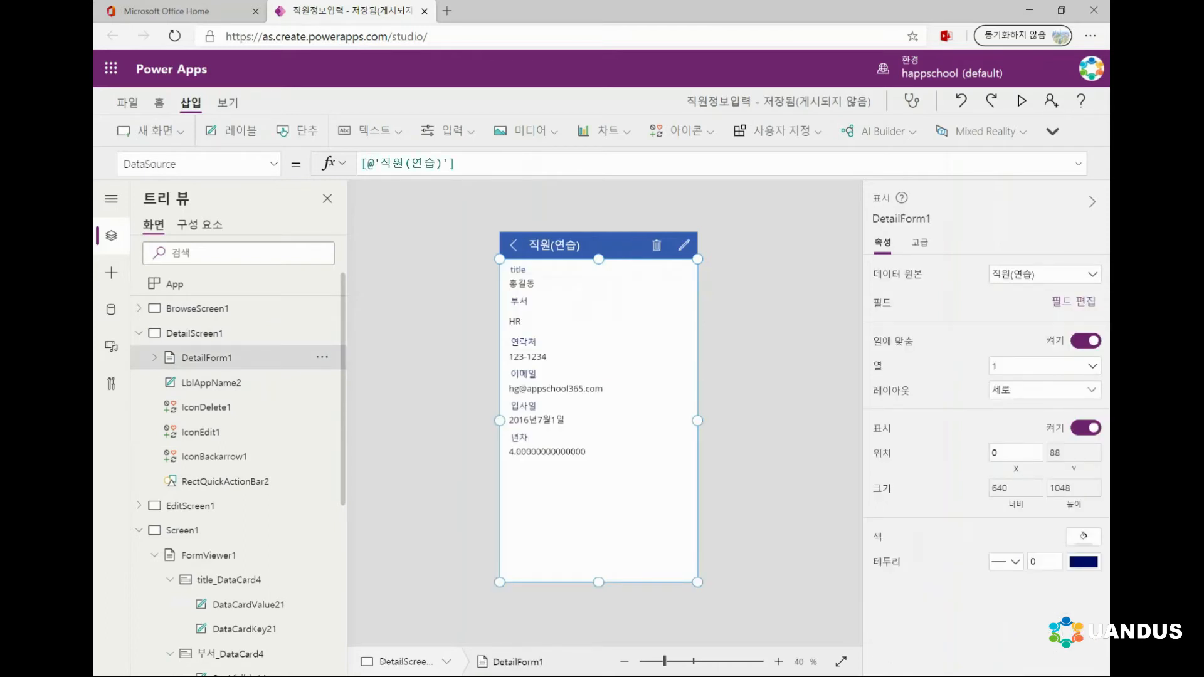
pyautogui.click(1073, 302)
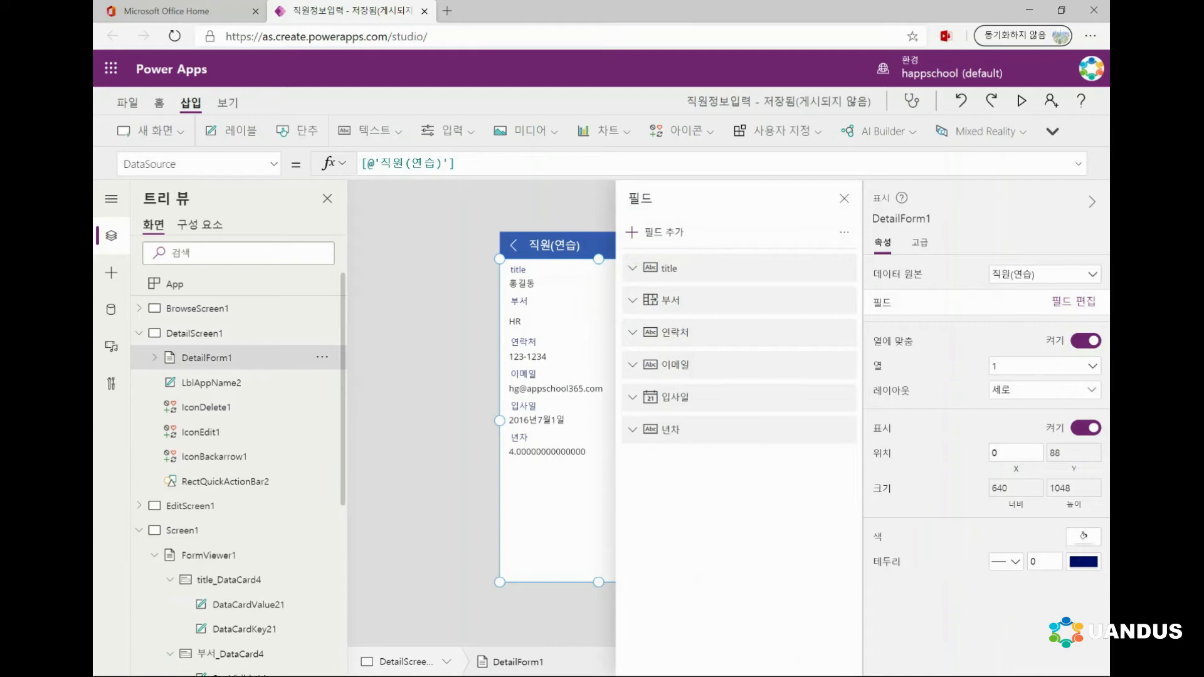
pyautogui.click(424, 384)
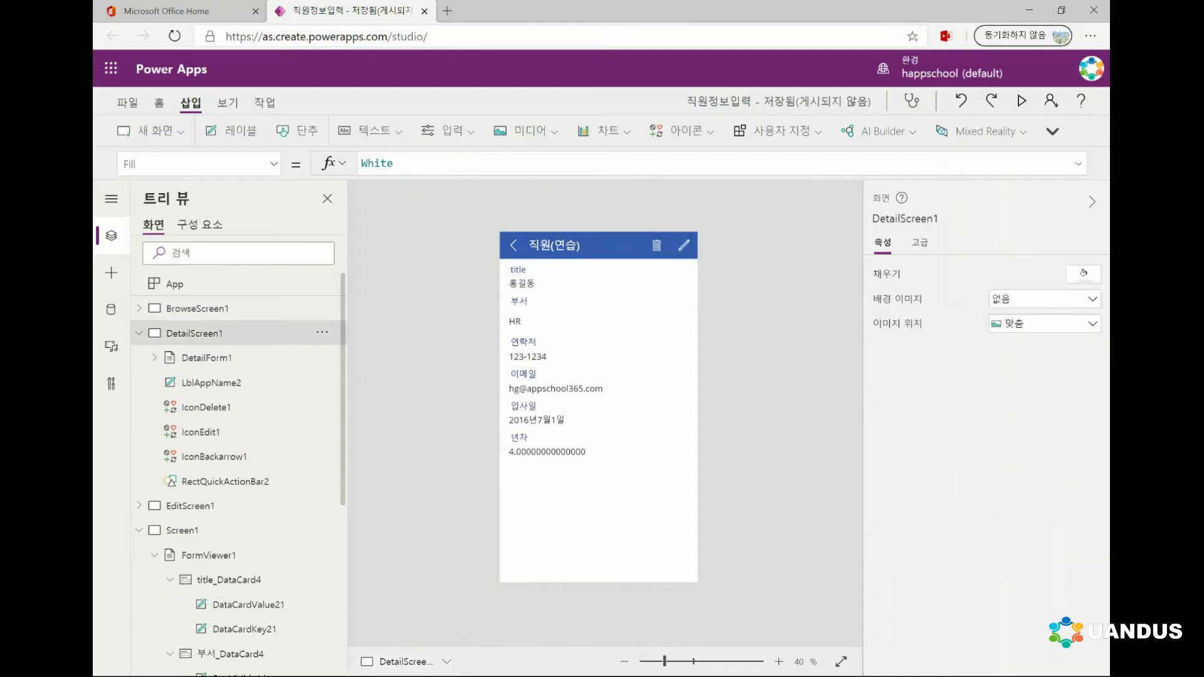
# Try laying out DetailForm1's fields in 2 columns and in 3 columns.
pyautogui.click(577, 277)
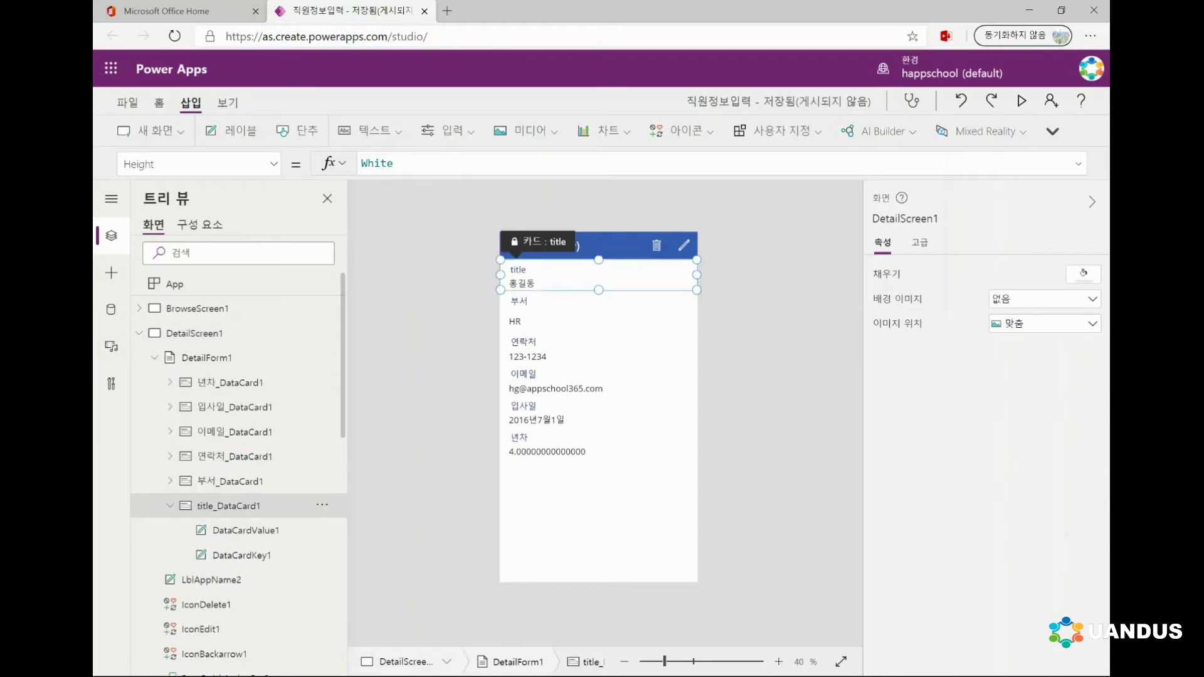
pyautogui.click(206, 359)
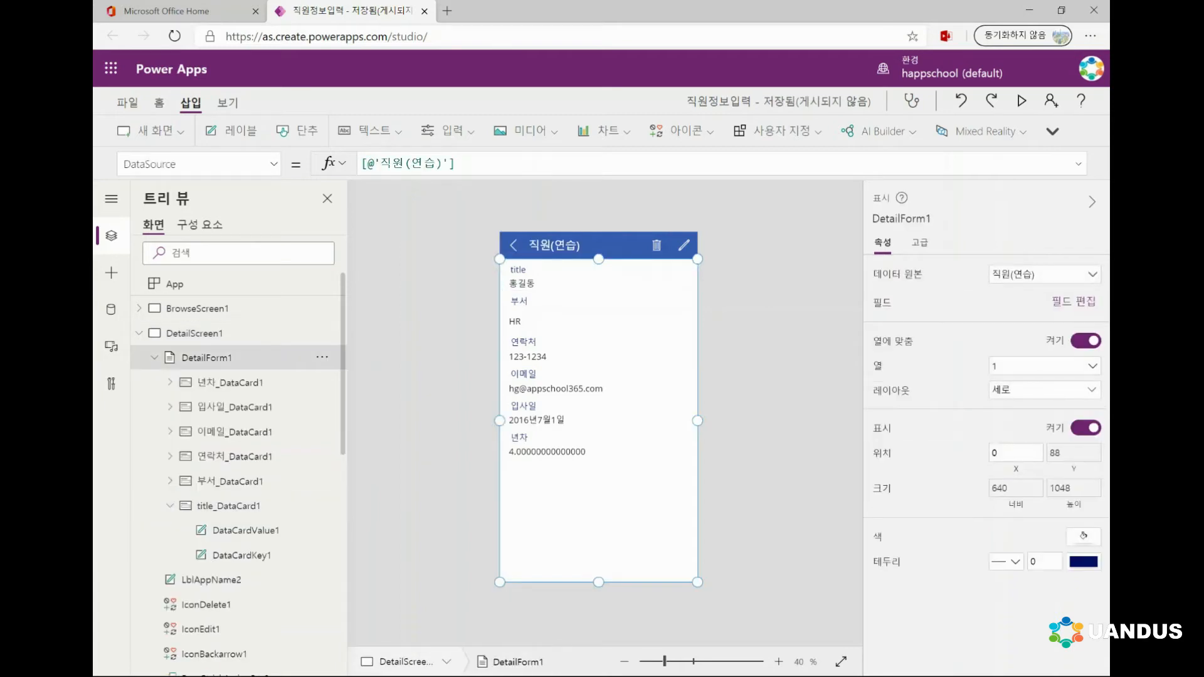
pyautogui.click(1093, 367)
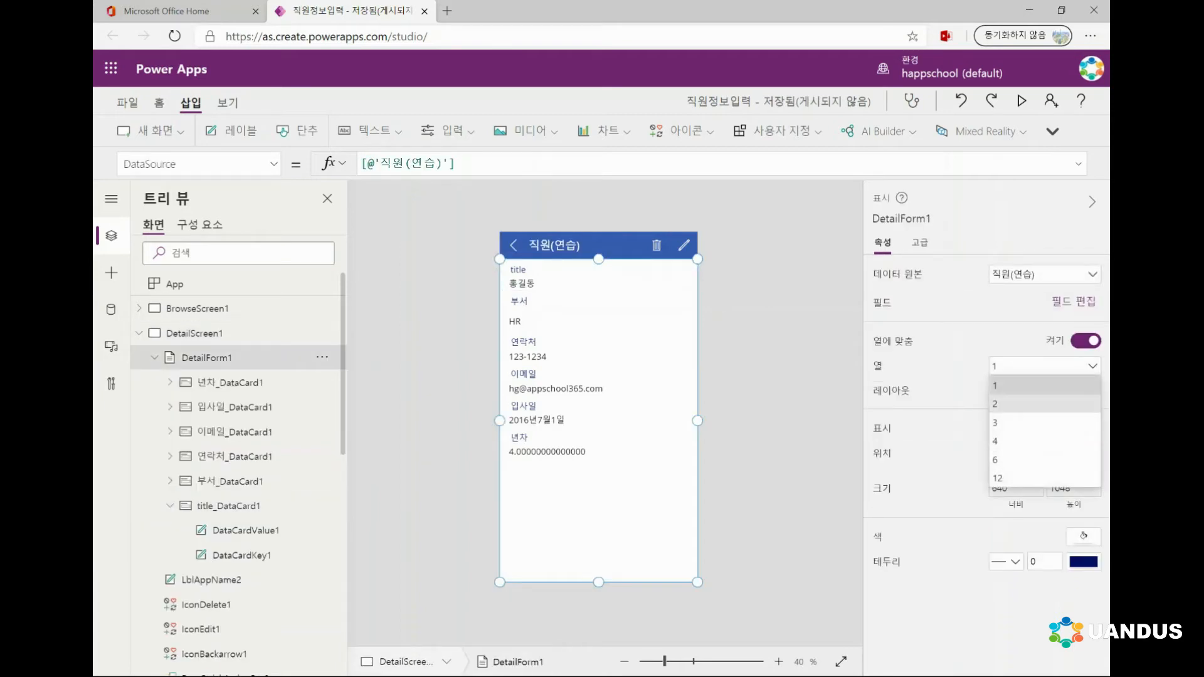
pyautogui.click(1029, 404)
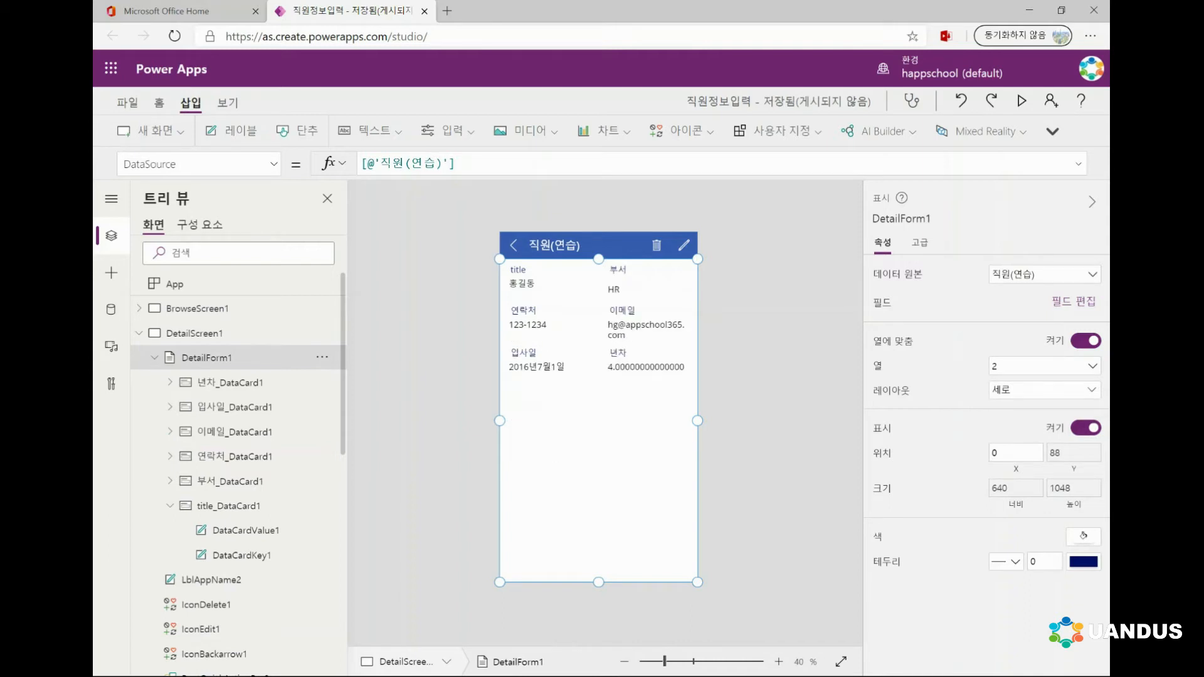
pyautogui.click(1093, 366)
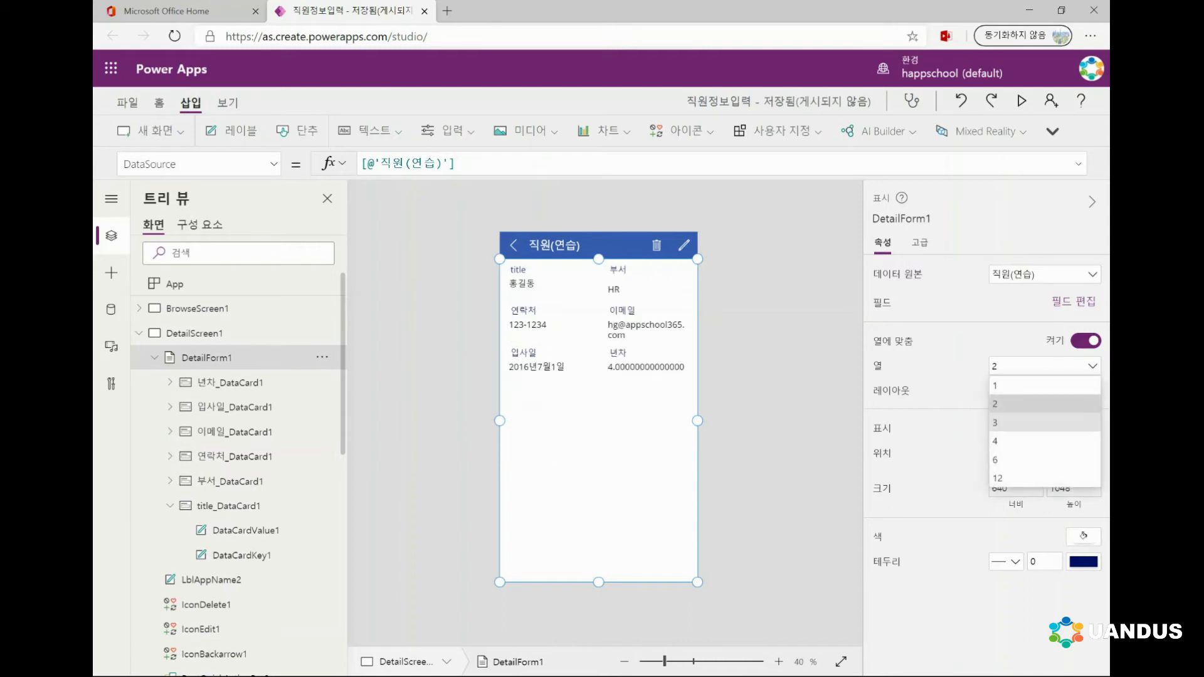
pyautogui.click(1028, 422)
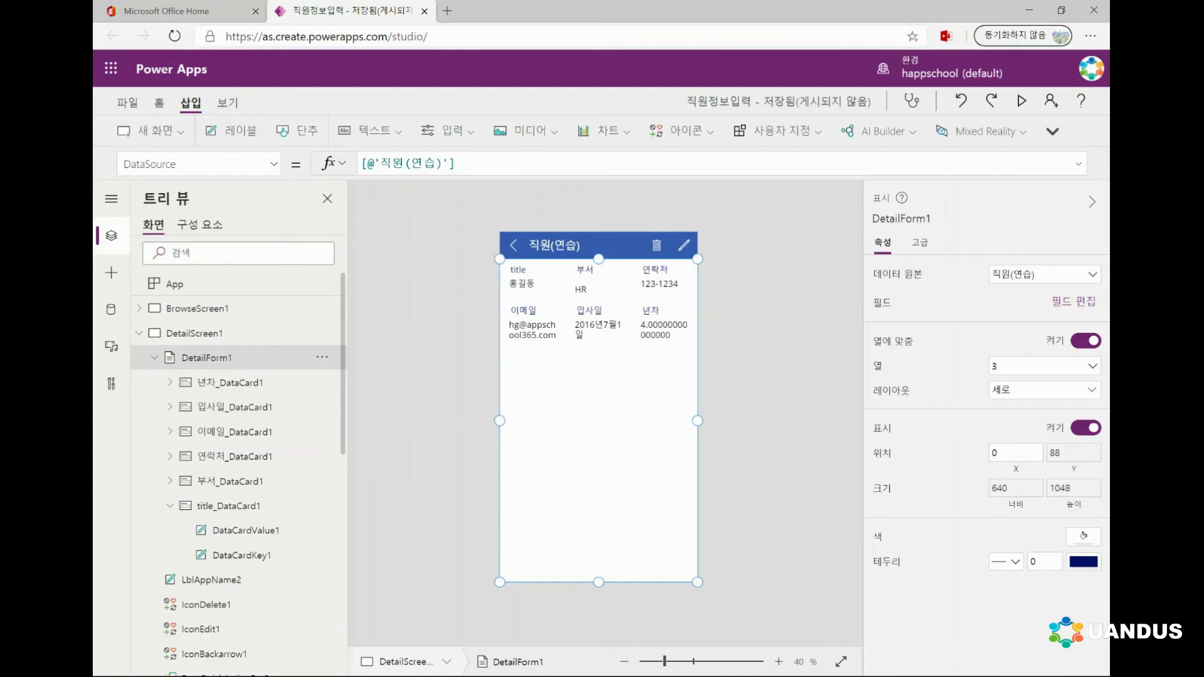
# Try laying out DetailForm1's fields in 4, 6 and 12 columns.
pyautogui.click(1093, 366)
pyautogui.click(1029, 440)
pyautogui.click(1092, 366)
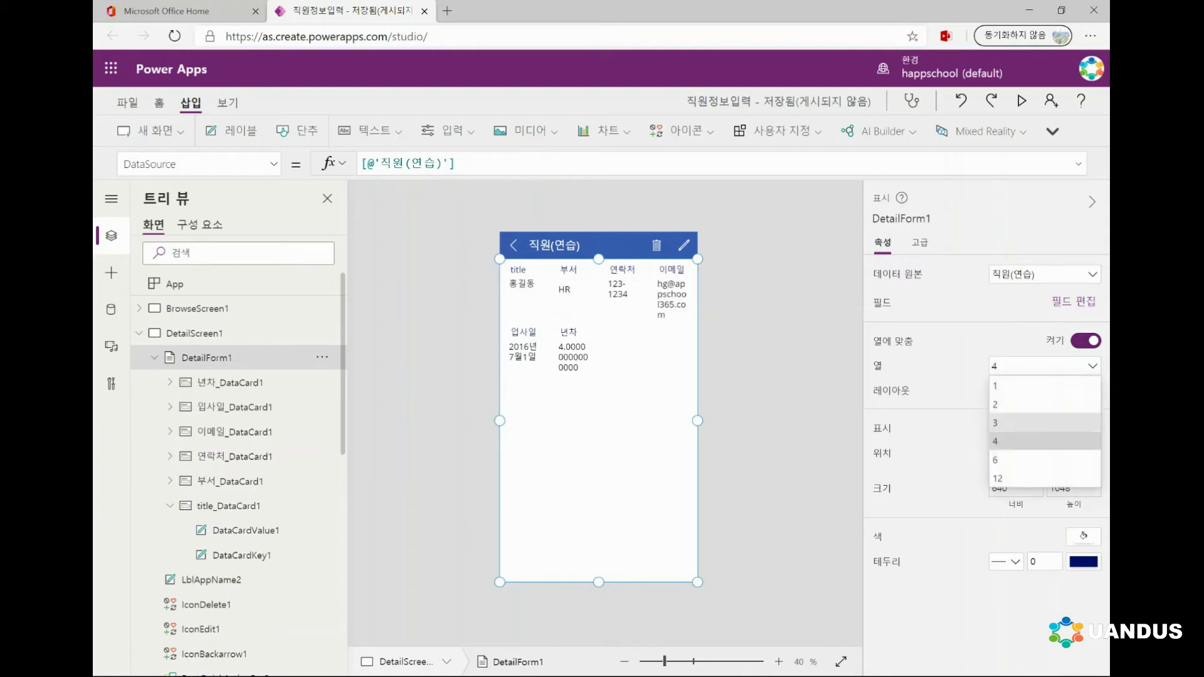
pyautogui.click(1029, 460)
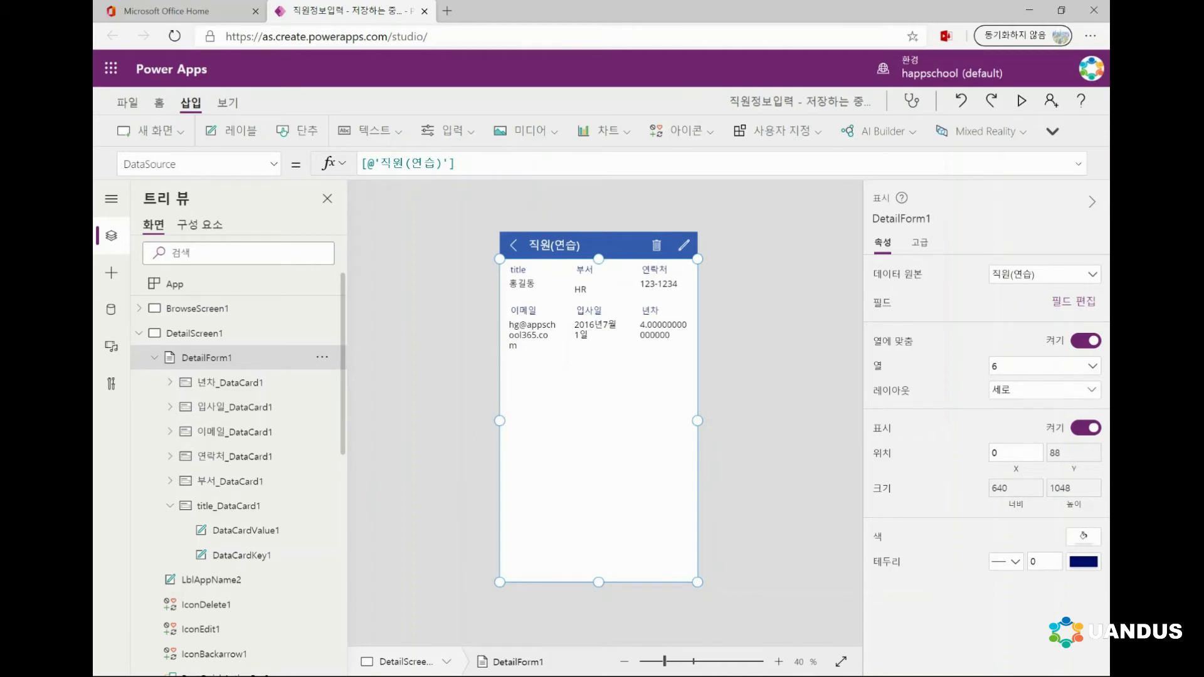
pyautogui.click(1092, 366)
pyautogui.click(1028, 478)
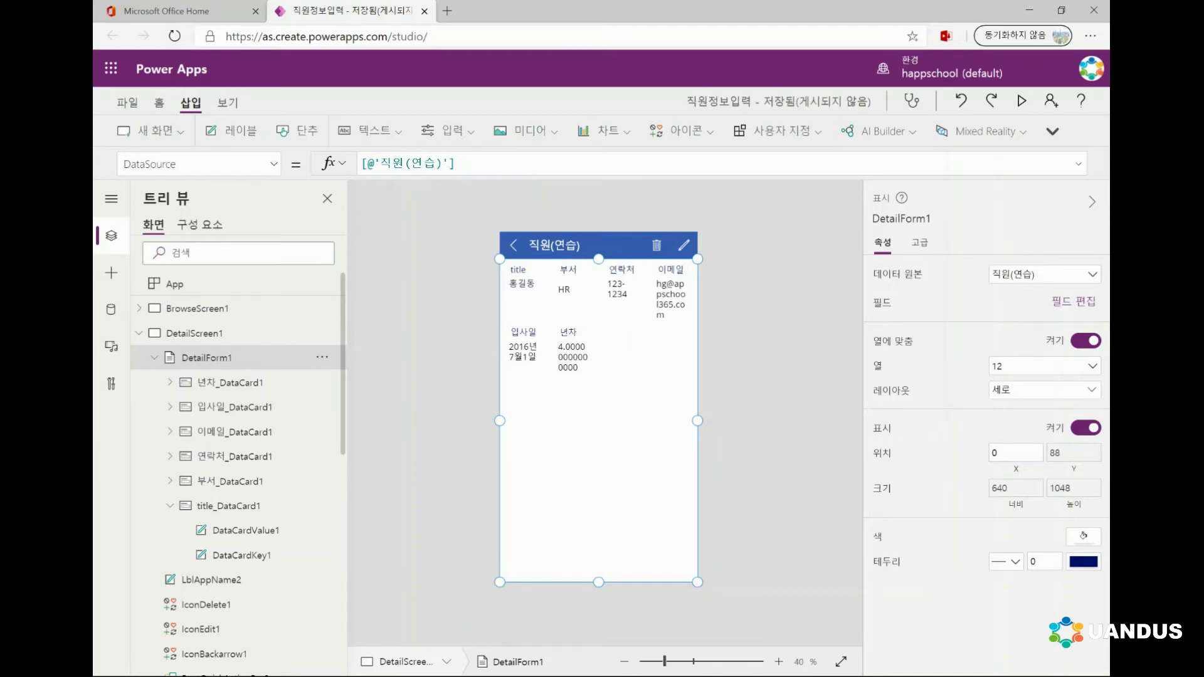
# Compare DetailForm1's layout with 3 columns and with 4 columns once more.
pyautogui.click(1093, 367)
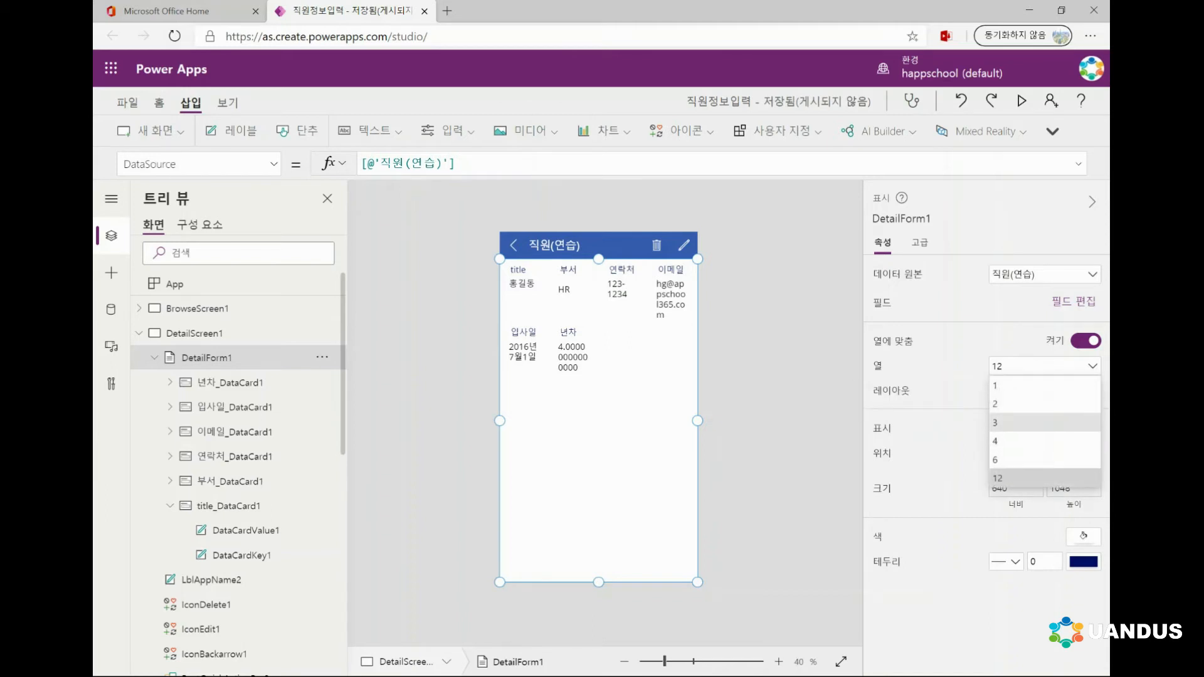
pyautogui.click(1029, 422)
pyautogui.click(1093, 366)
pyautogui.click(1029, 441)
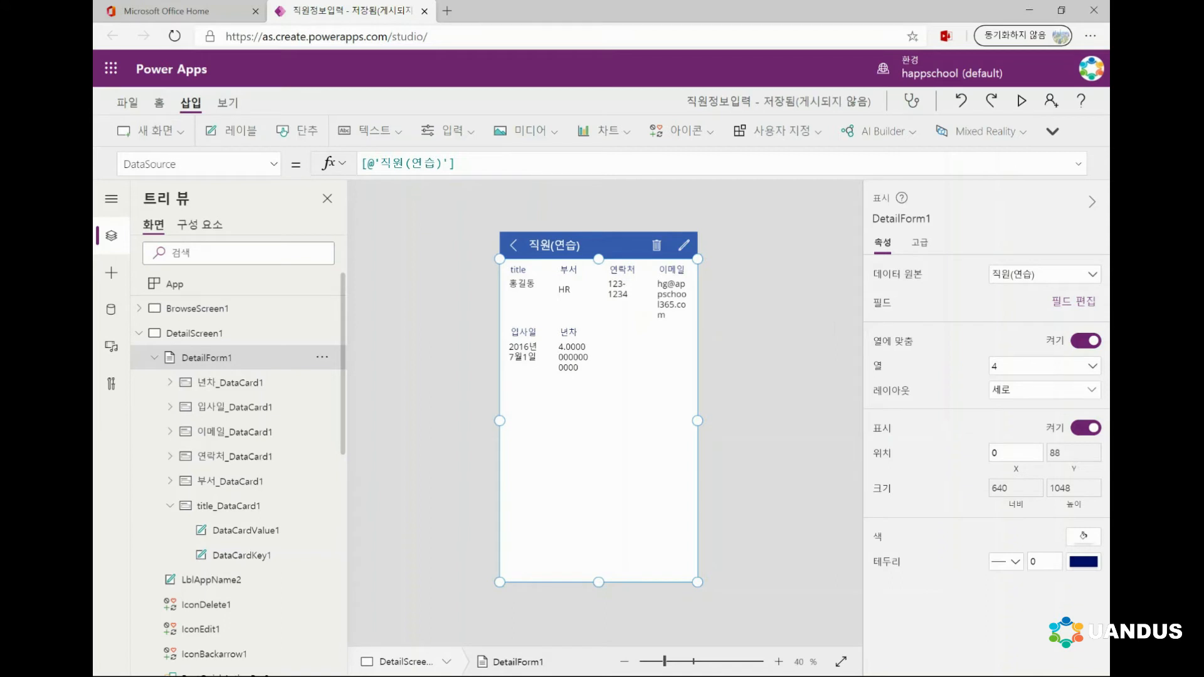
# Set DetailForm1 to 3 columns and stretch the title card across the full form width, about 639 wide.
pyautogui.click(1092, 367)
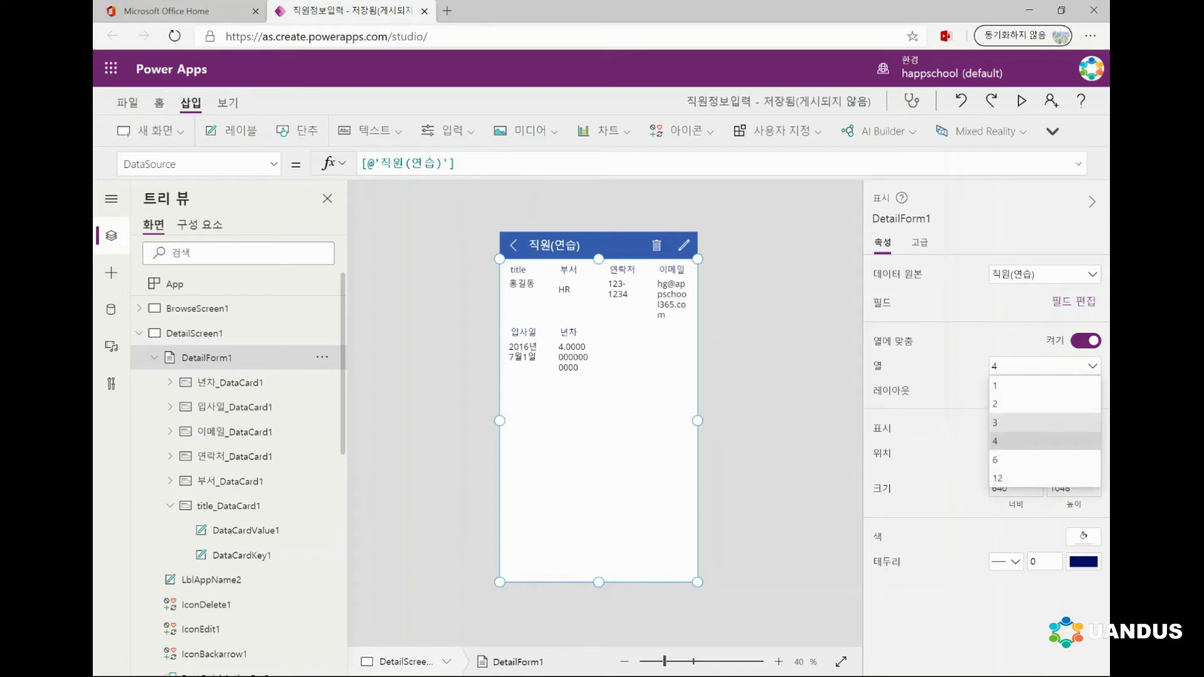
pyautogui.click(1044, 422)
pyautogui.click(534, 283)
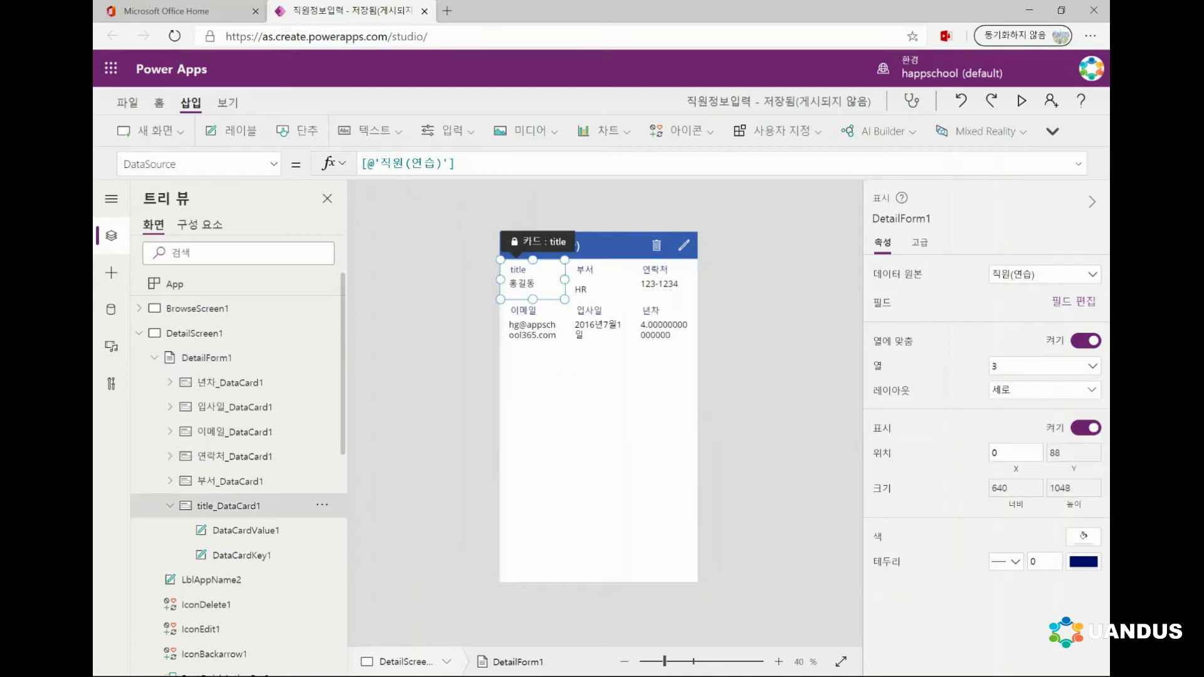
pyautogui.moveTo(565, 279); pyautogui.dragTo(697, 280)
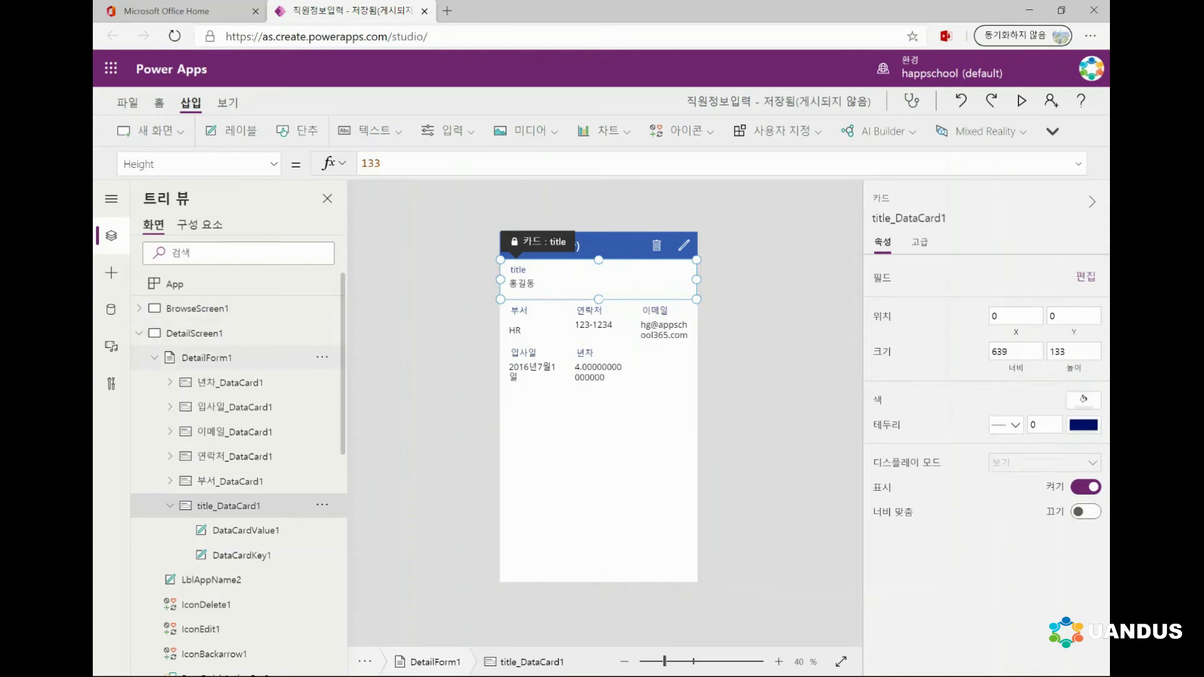
# Set DetailForm1 to 12 columns and widen the title card to fill the whole row, about 636 wide.
pyautogui.click(206, 358)
pyautogui.click(1066, 365)
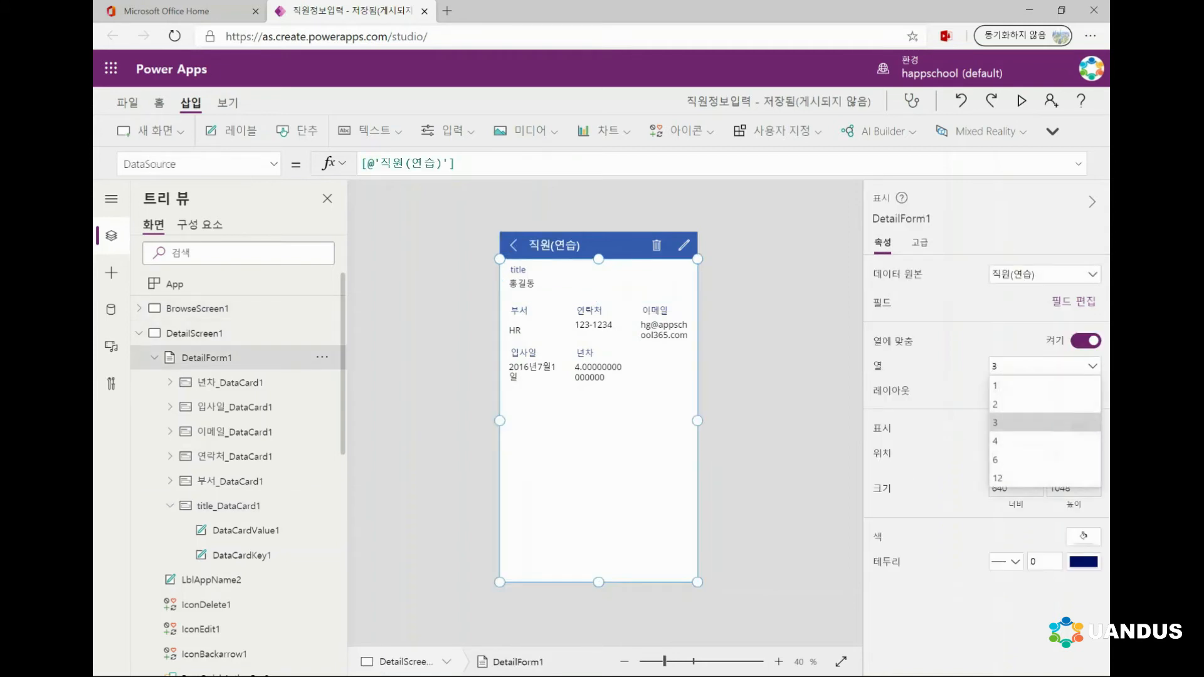
pyautogui.click(1044, 478)
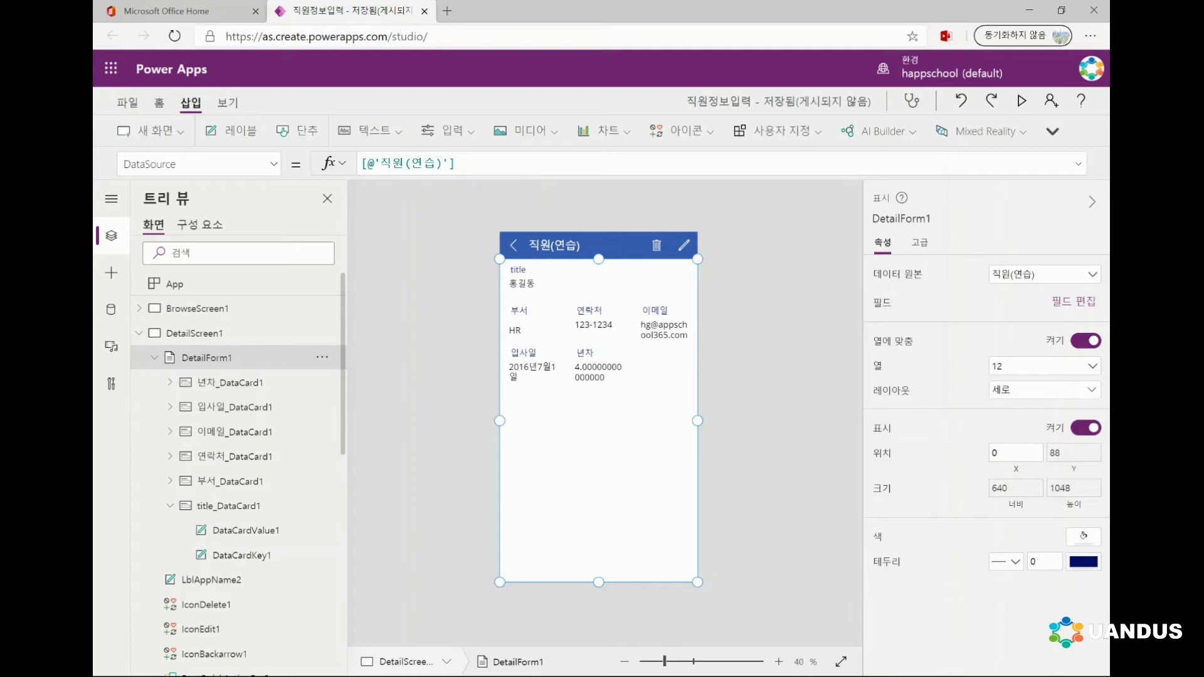
pyautogui.click(524, 305)
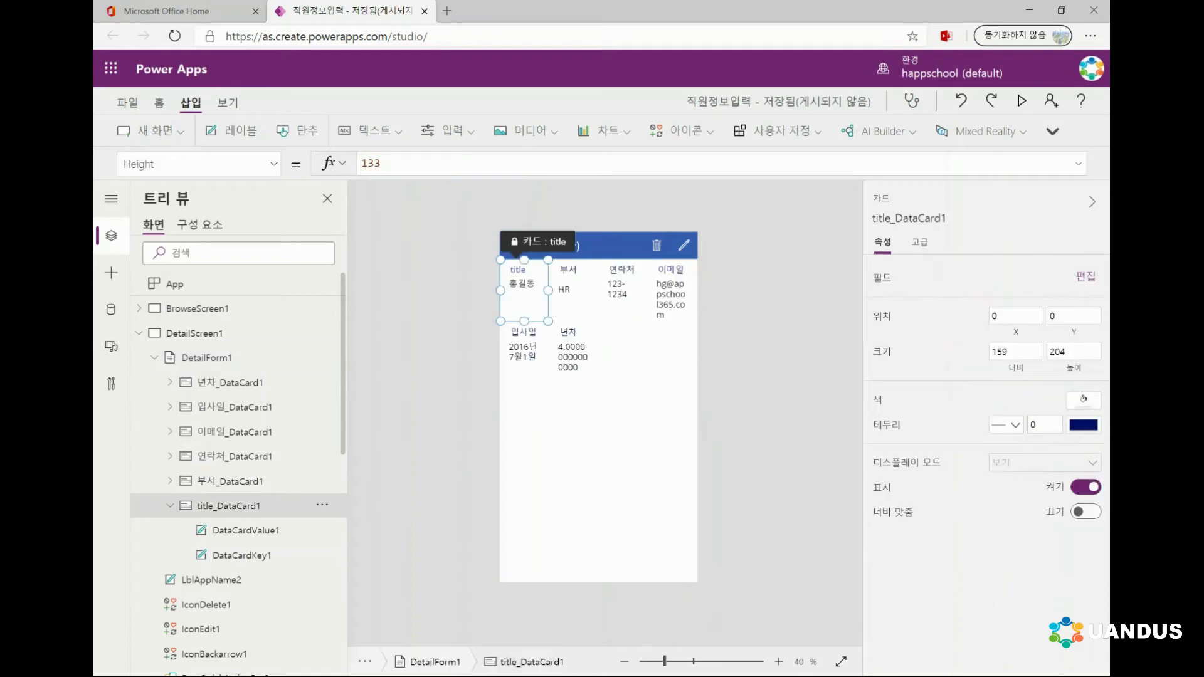
pyautogui.moveTo(548, 290); pyautogui.dragTo(695, 291)
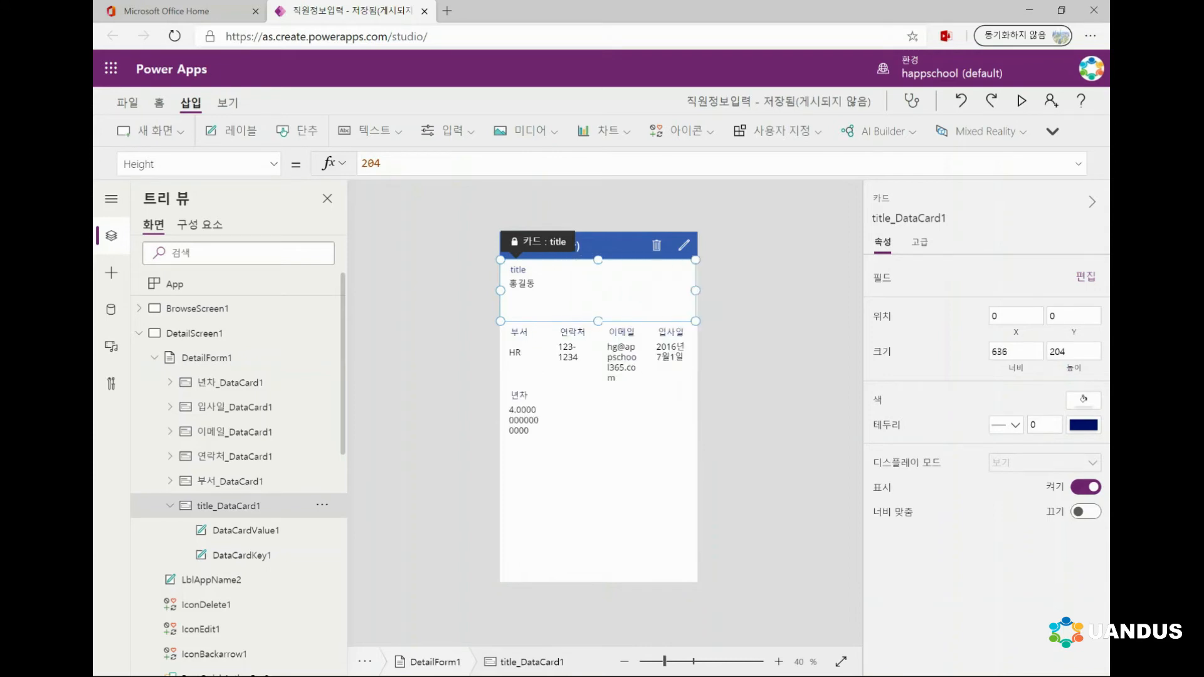
# Widen the 부서 card in DetailForm1 to half the form, about 318 wide.
pyautogui.click(525, 355)
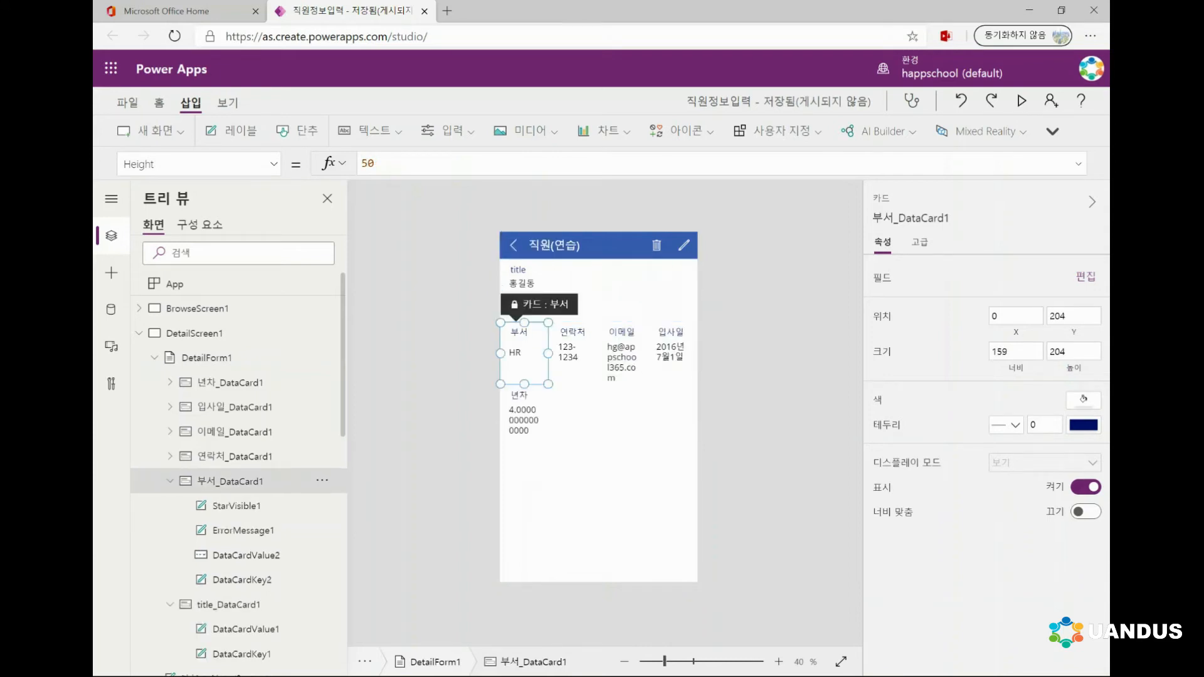
pyautogui.moveTo(548, 353); pyautogui.dragTo(597, 353)
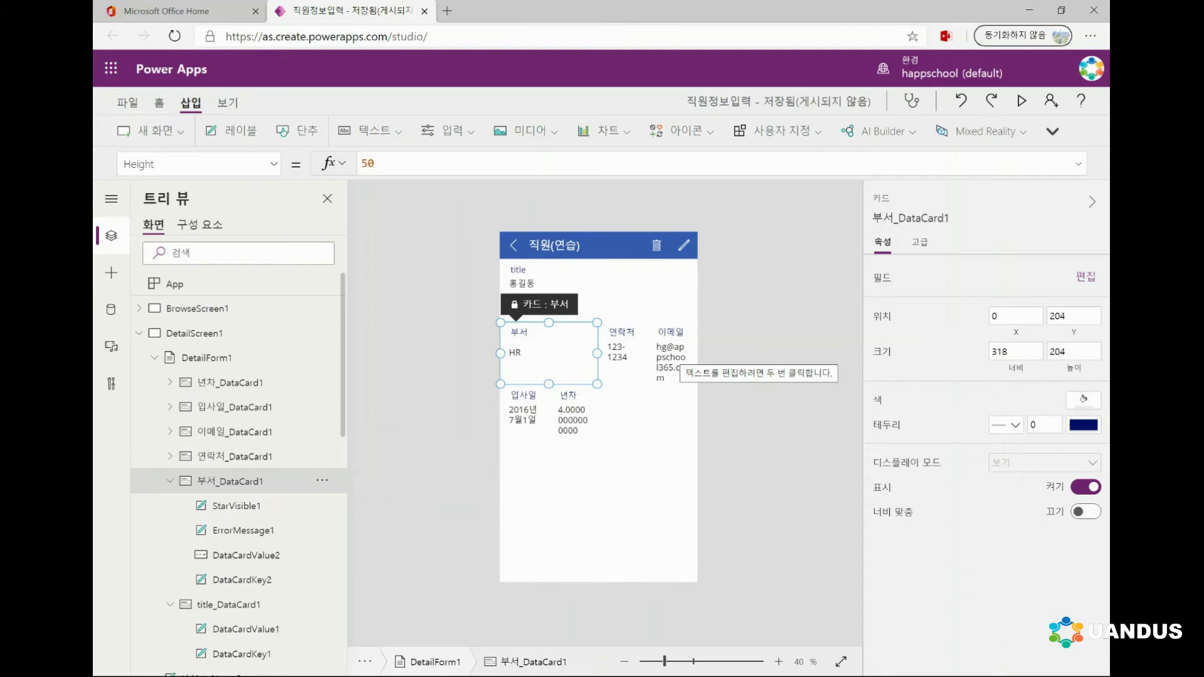
pyautogui.click(765, 401)
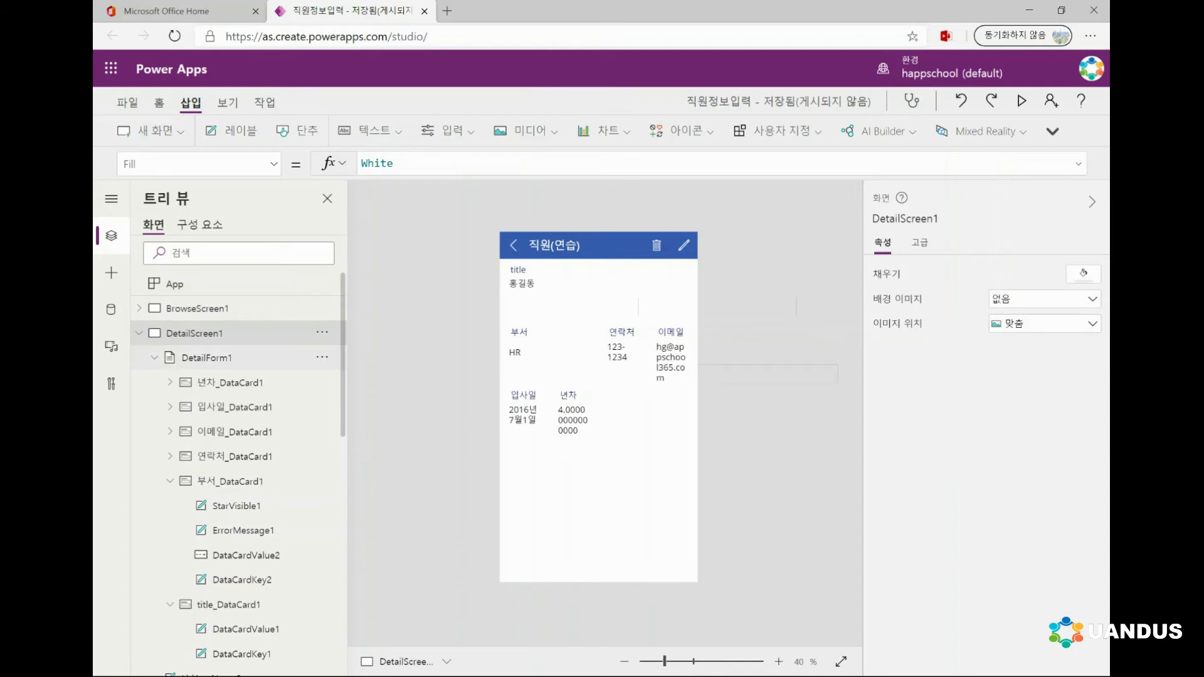
# Set DetailForm1's column count back to 1.
pyautogui.click(206, 358)
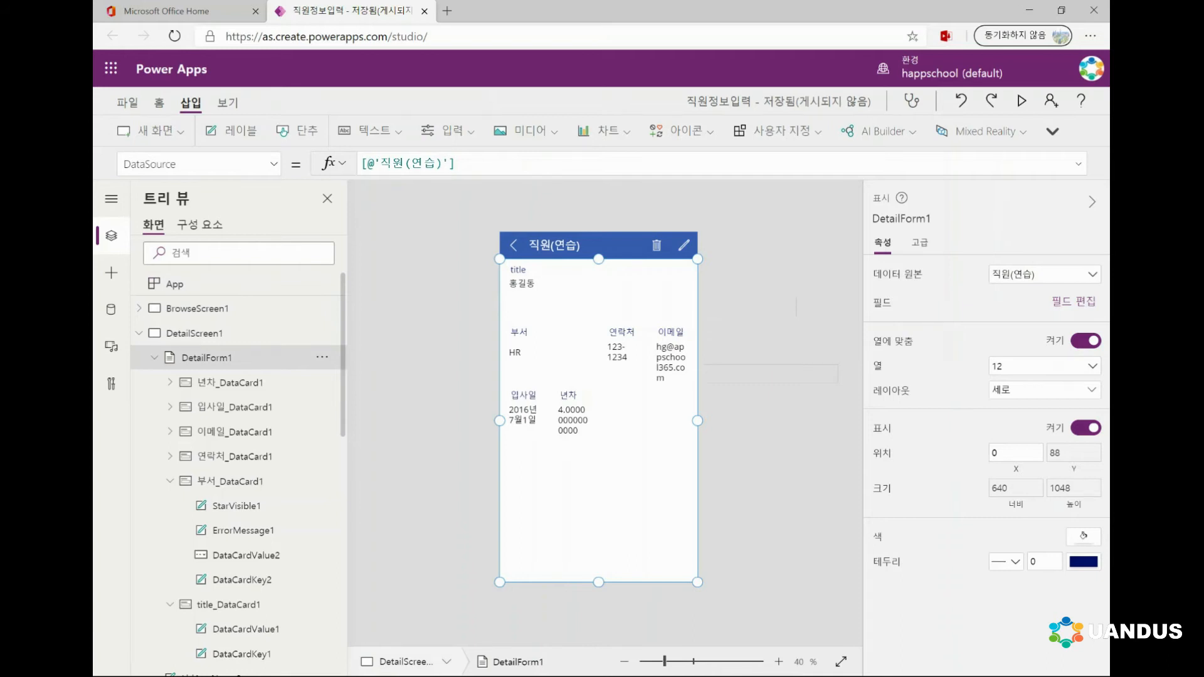
pyautogui.click(1045, 366)
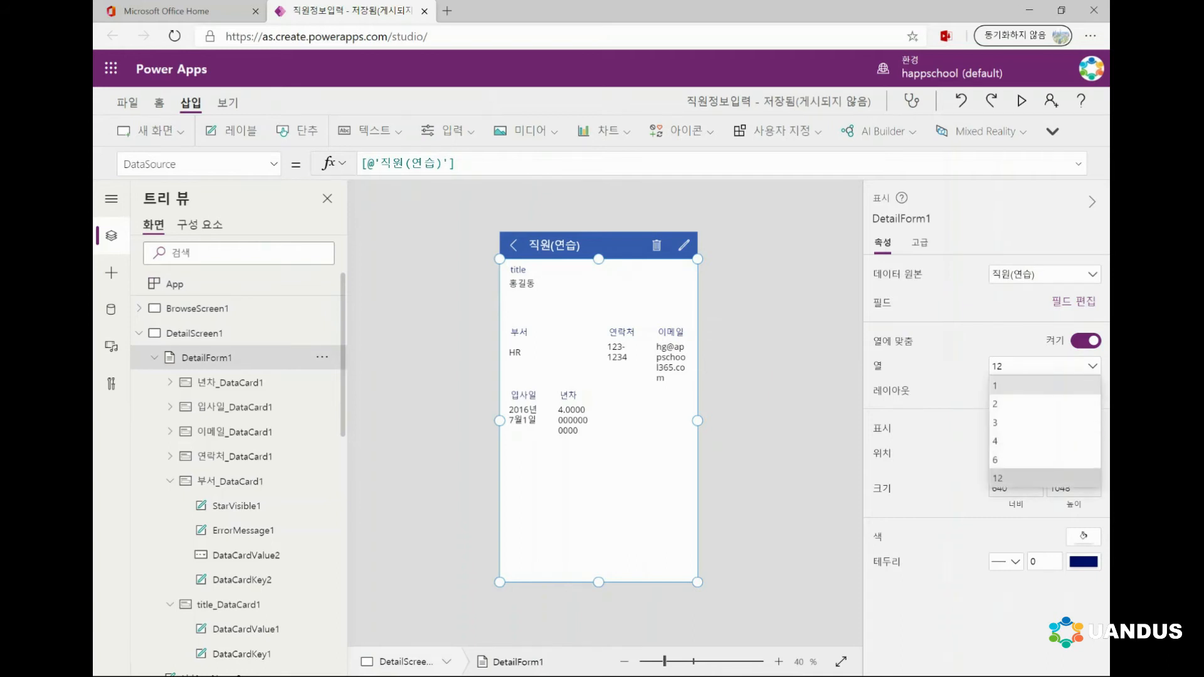
pyautogui.click(1010, 390)
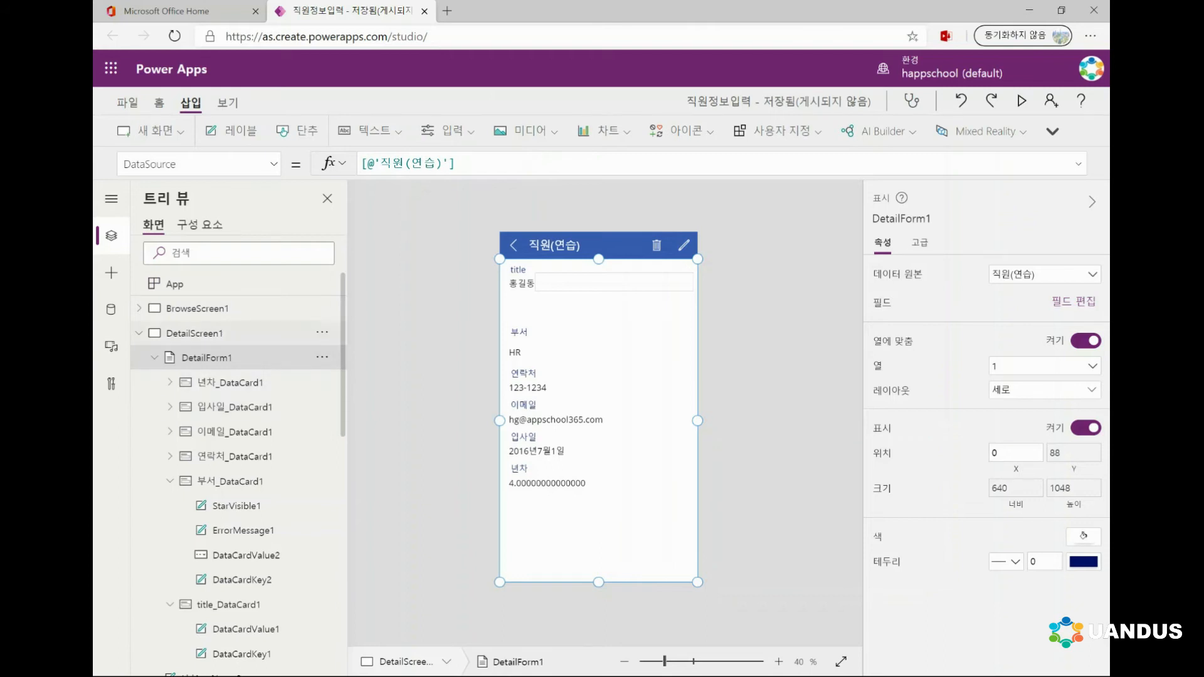
# Collapse the screens in the tree view and delete Screen1 together with its FormViewer1.
pyautogui.click(139, 334)
pyautogui.click(140, 382)
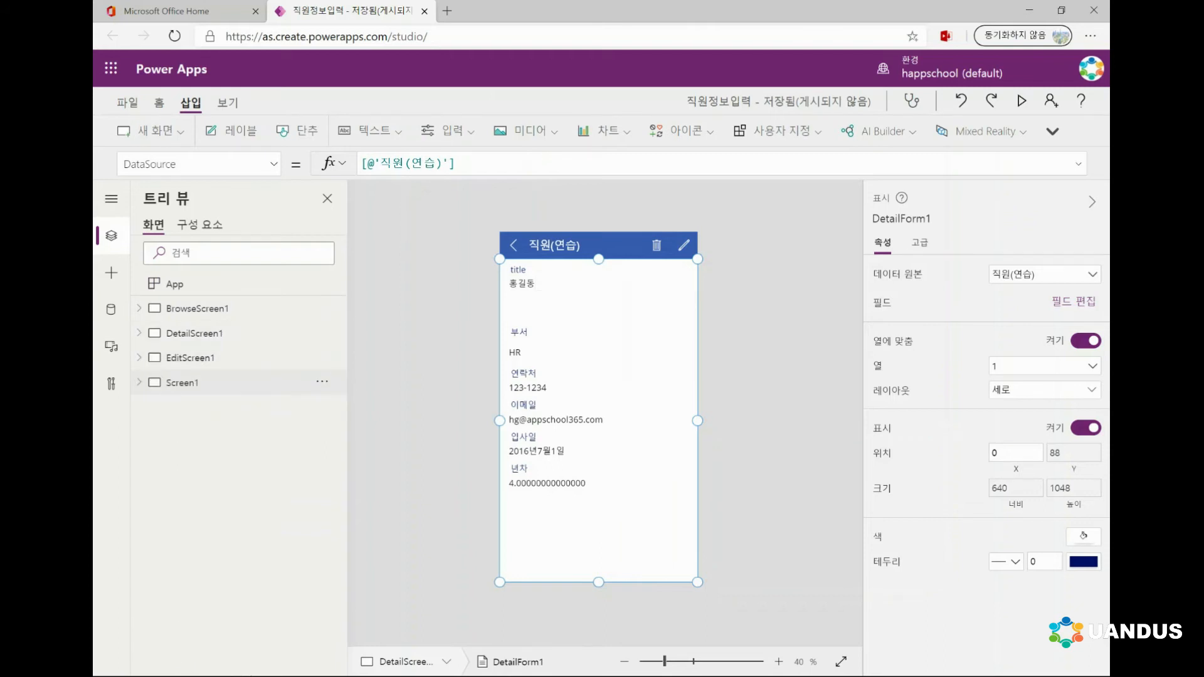
pyautogui.click(139, 383)
pyautogui.click(186, 384)
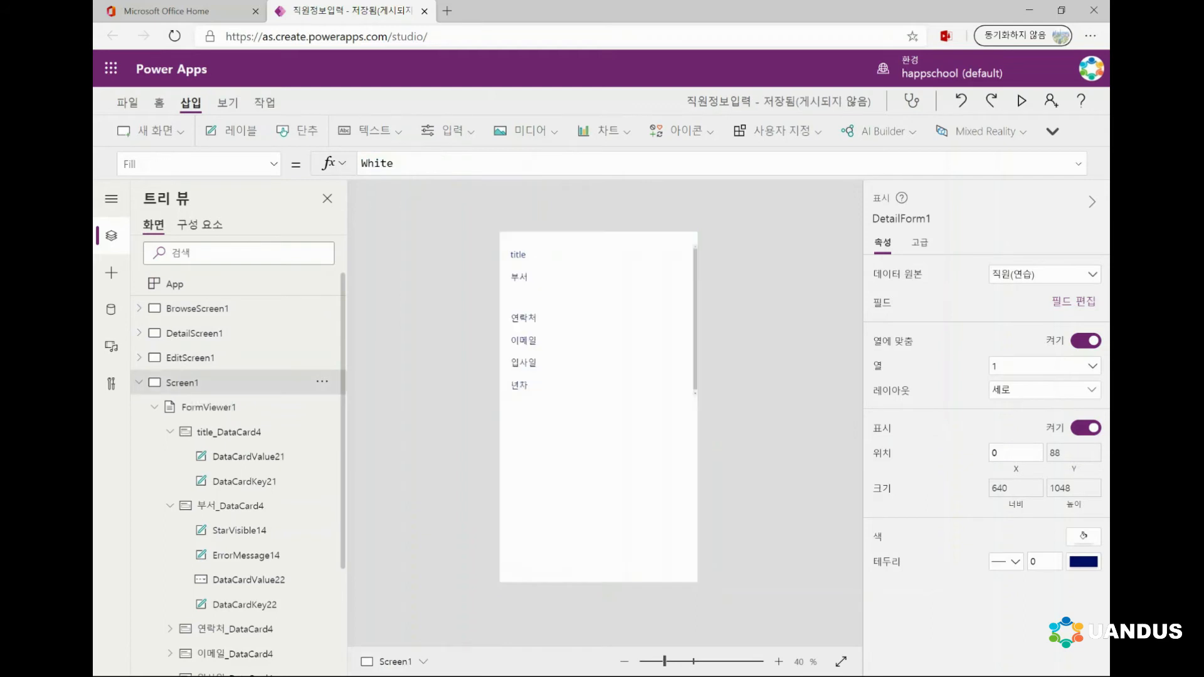
pyautogui.rightClick(186, 385)
pyautogui.click(218, 452)
pyautogui.click(323, 382)
pyautogui.click(342, 458)
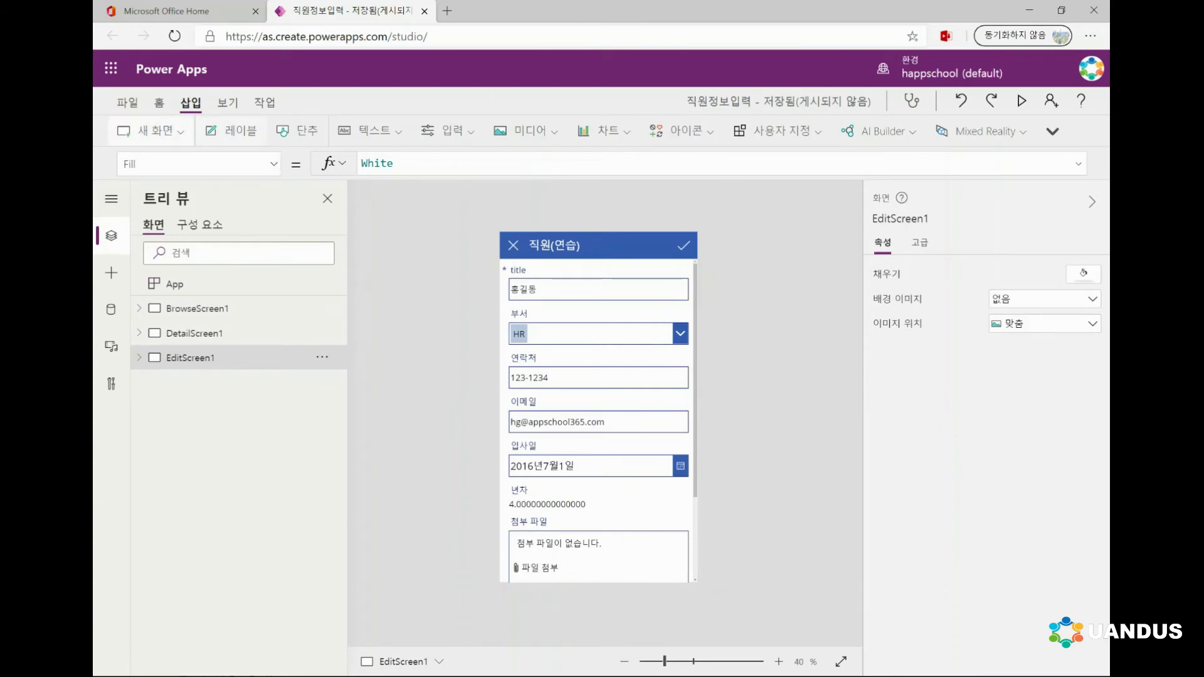
# Add a new blank screen and insert a text input control on it.
pyautogui.click(151, 130)
pyautogui.click(168, 192)
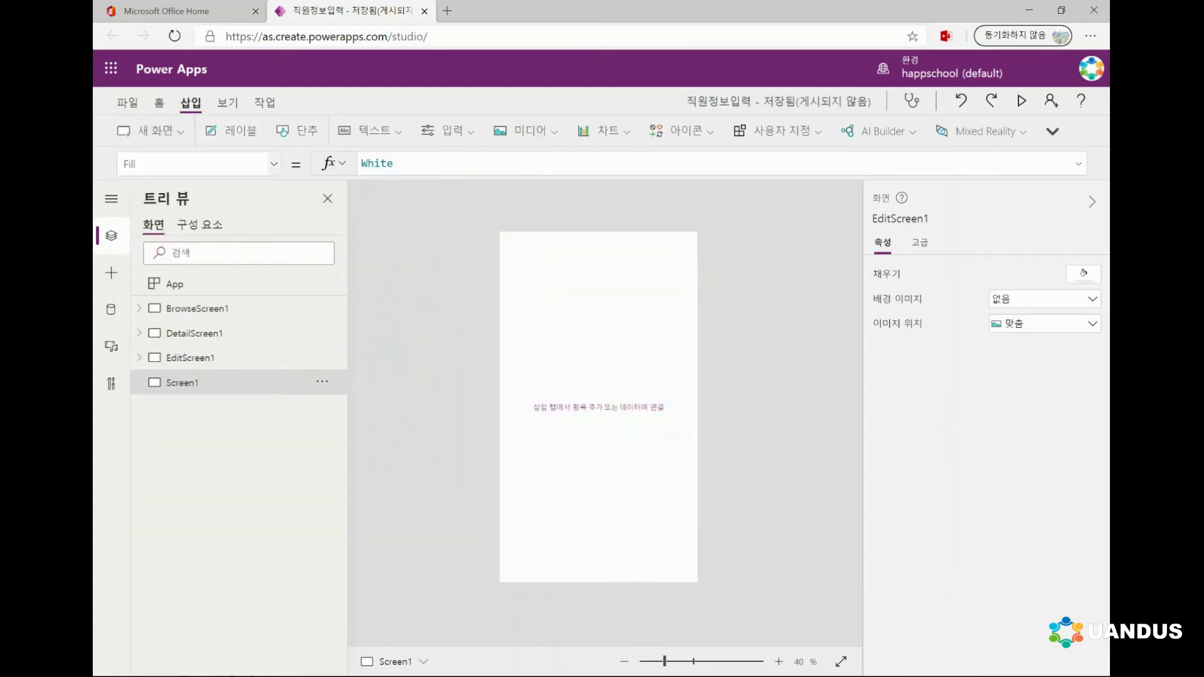
pyautogui.click(370, 131)
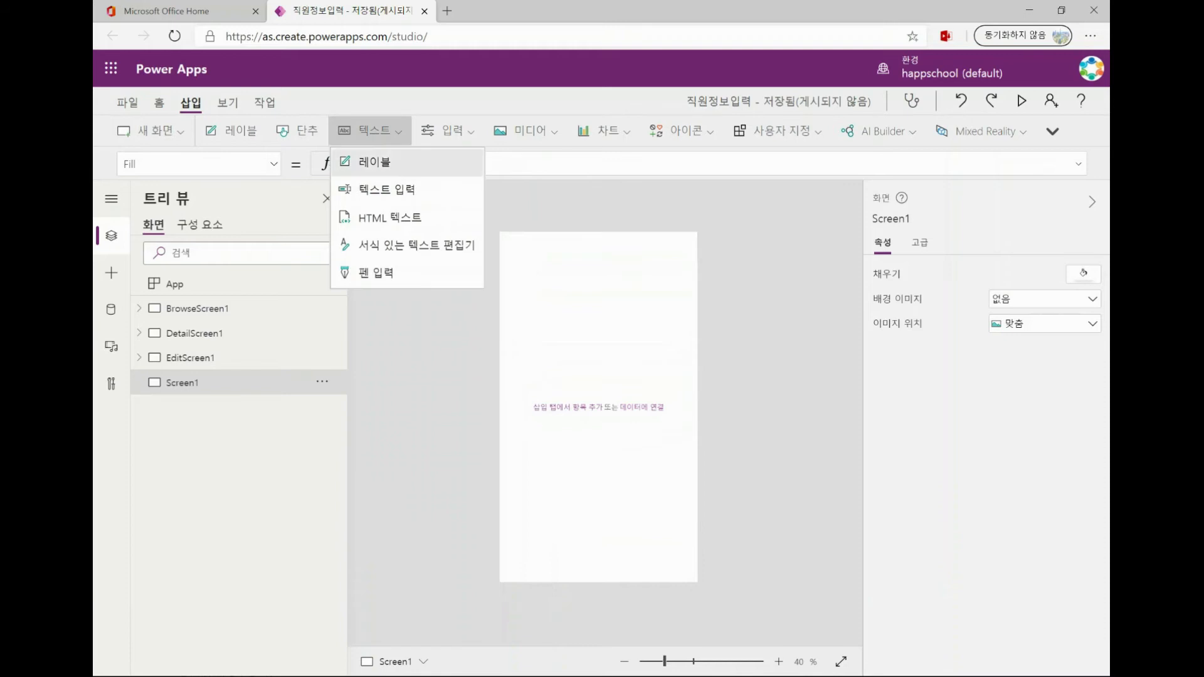
pyautogui.click(376, 190)
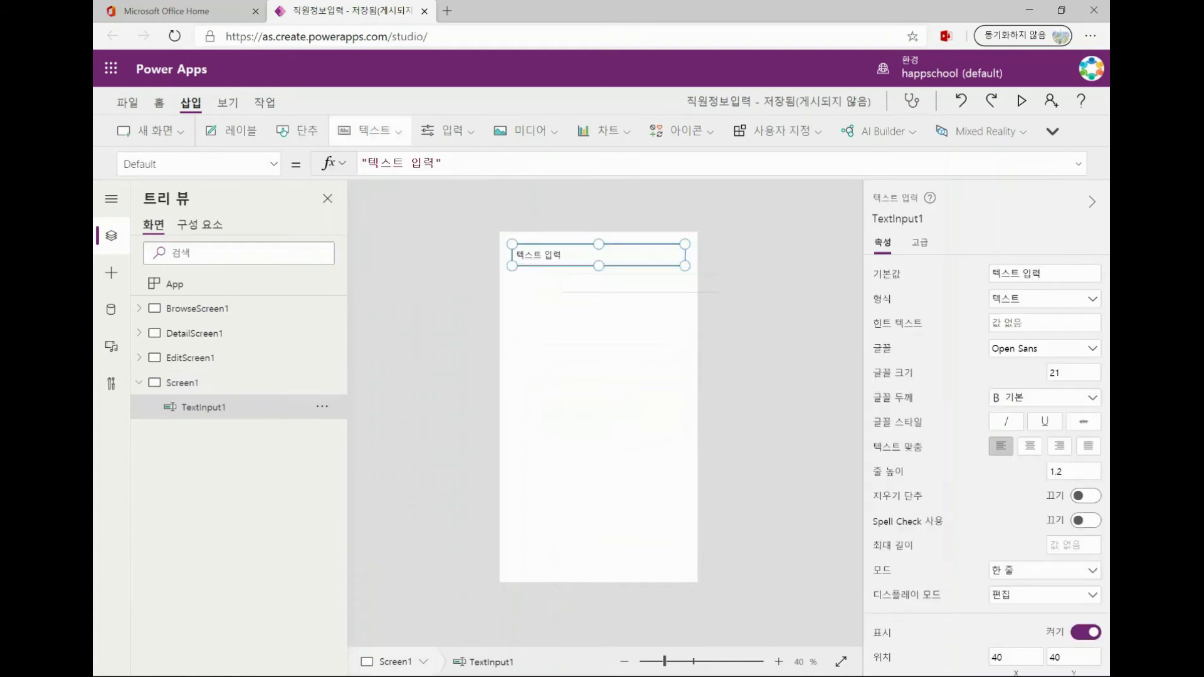
# Insert a second text input on the new screen and place it below the first at X 40, Y 190.
pyautogui.click(370, 130)
pyautogui.click(376, 190)
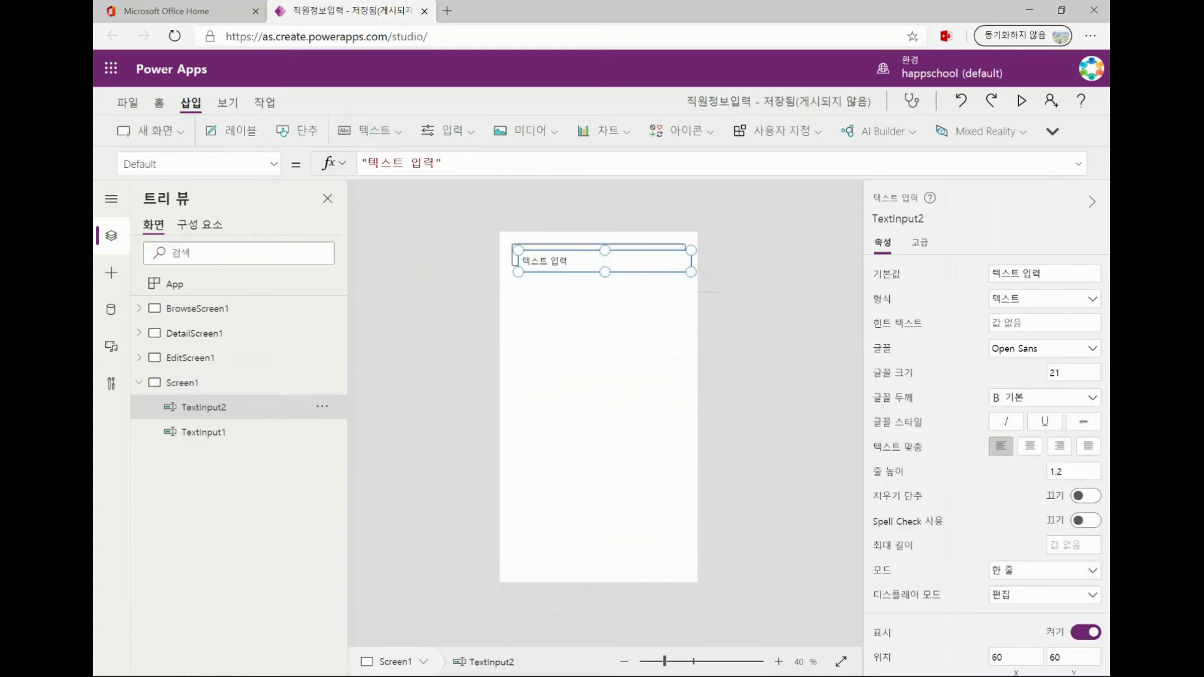
pyautogui.moveTo(590, 261); pyautogui.dragTo(584, 301)
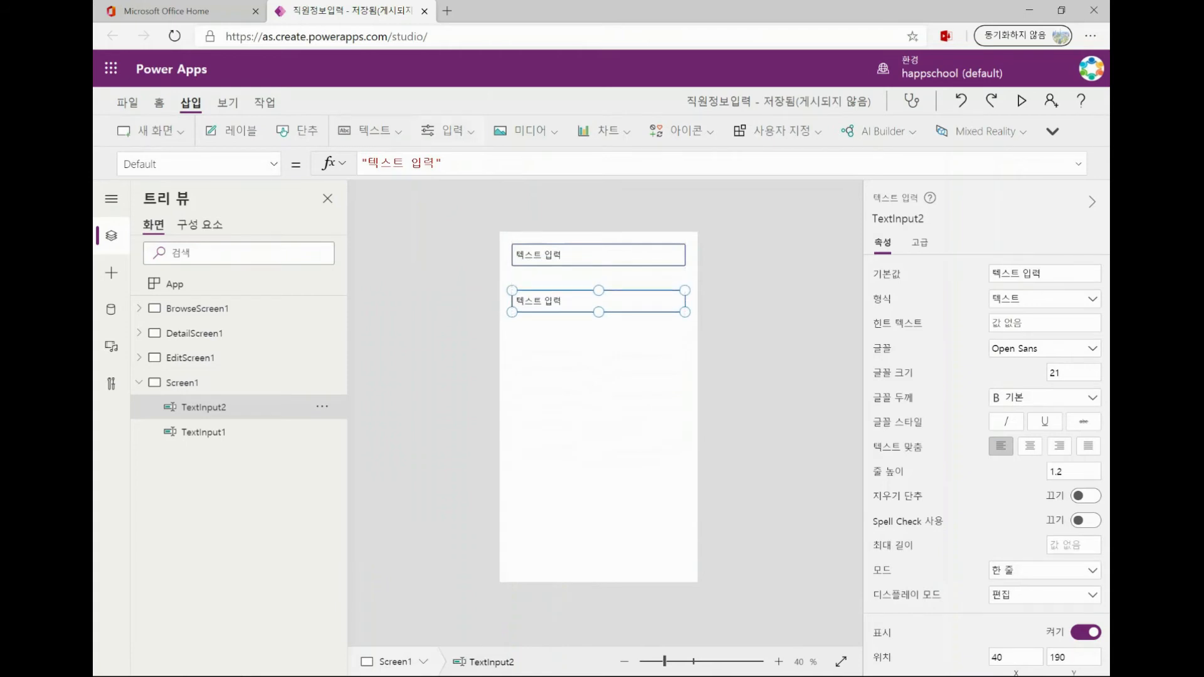
# Insert a dropdown control and place it beneath the second text input at X 40, Y 320.
pyautogui.click(370, 130)
pyautogui.click(447, 131)
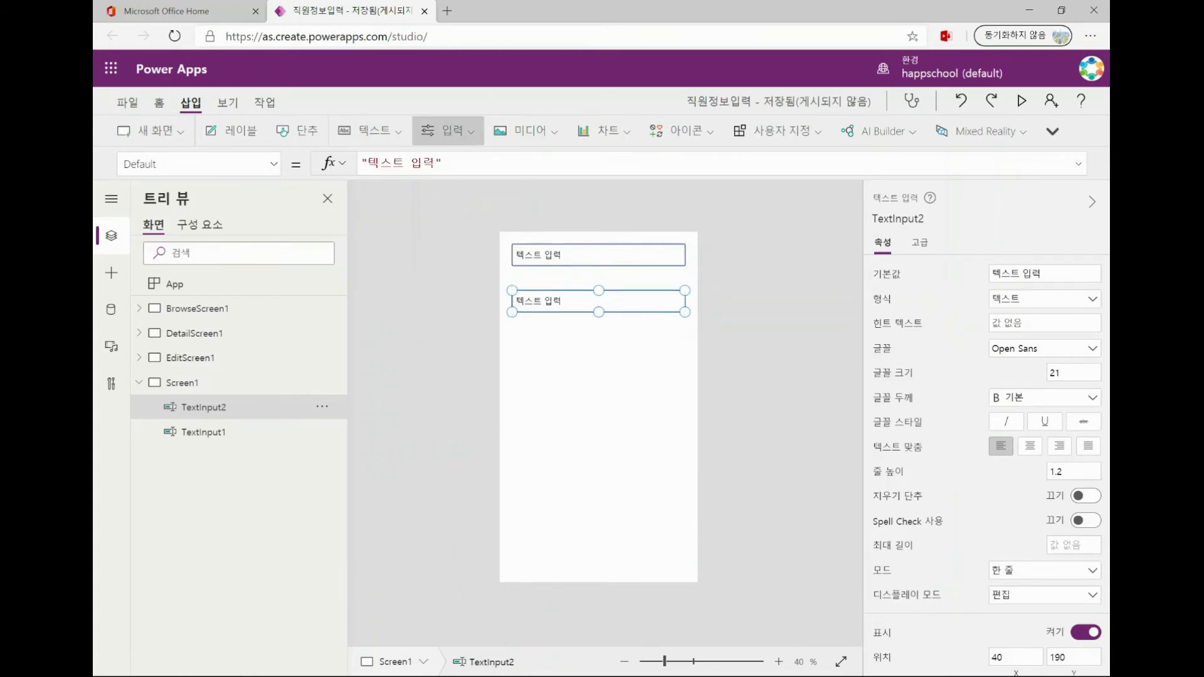
pyautogui.click(463, 245)
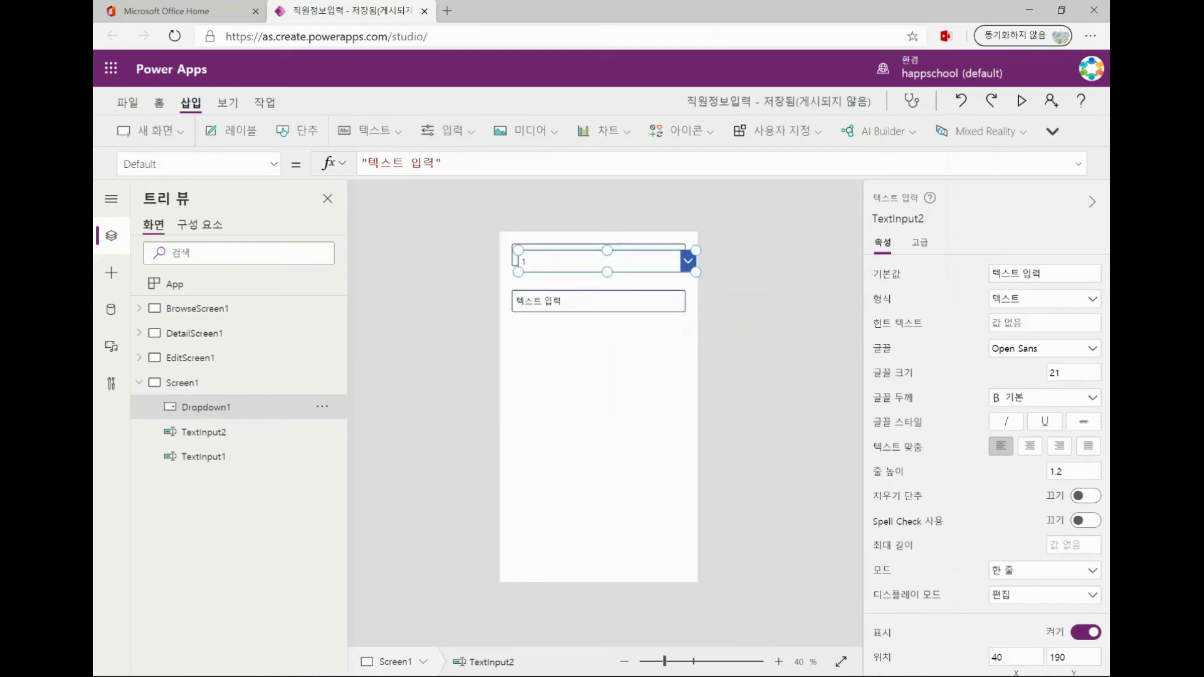
pyautogui.moveTo(518, 260); pyautogui.dragTo(513, 341)
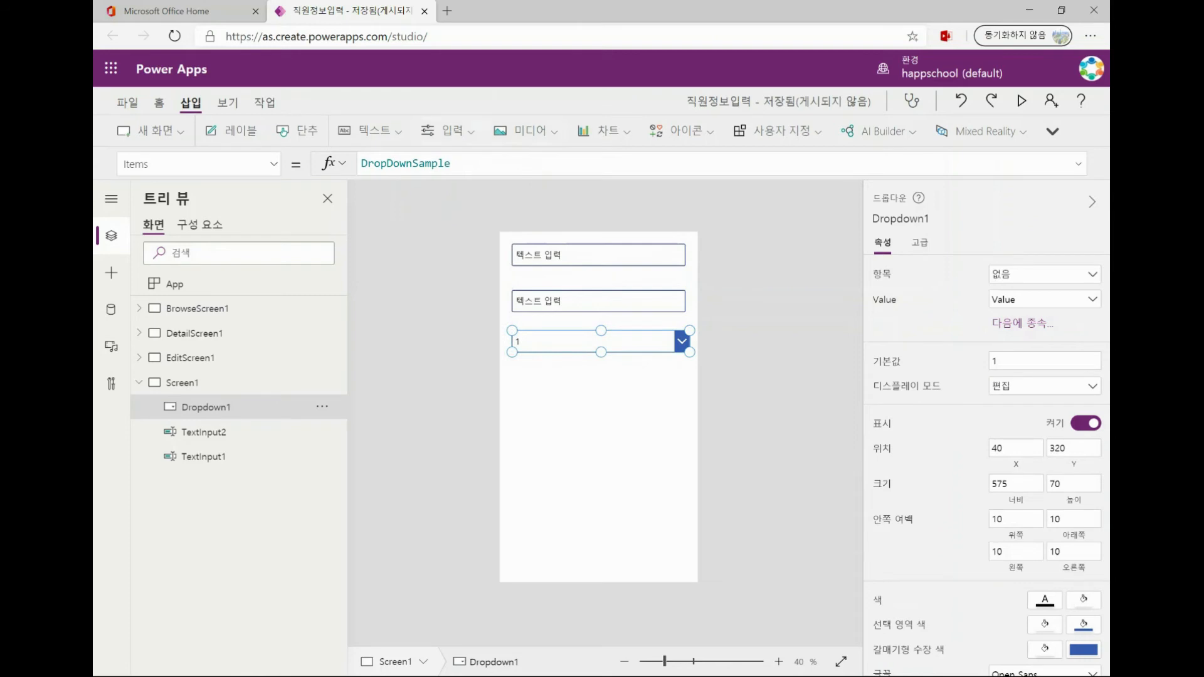
pyautogui.click(447, 131)
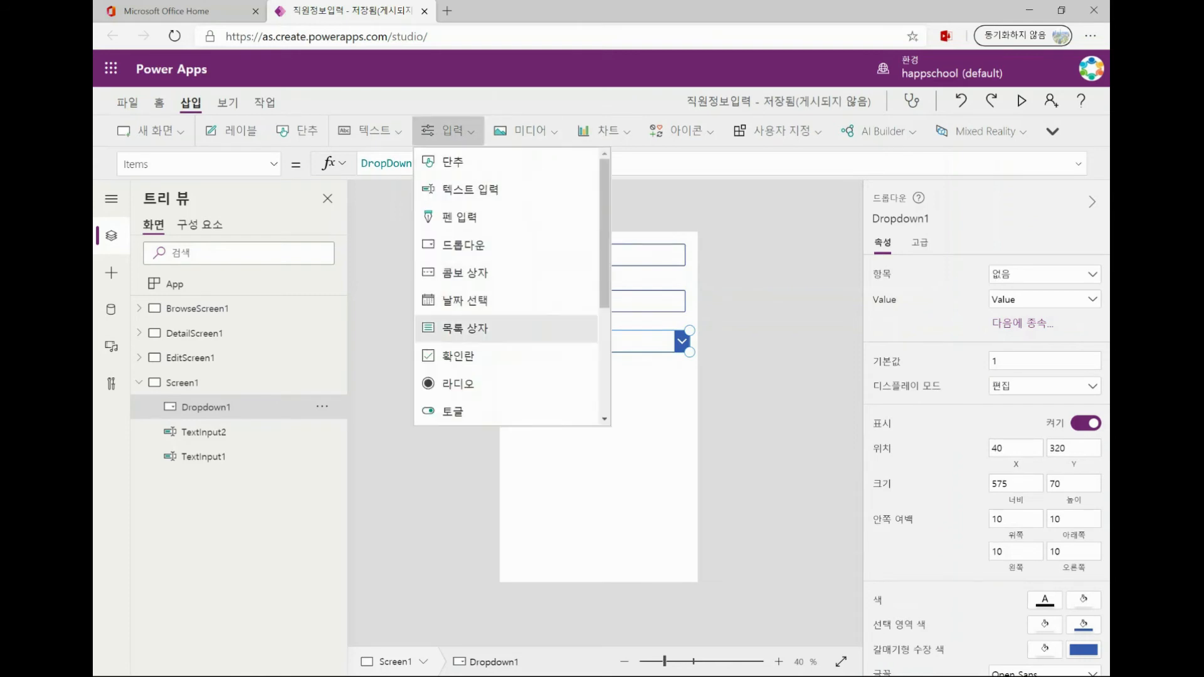
pyautogui.scroll(-3, 502, 308)
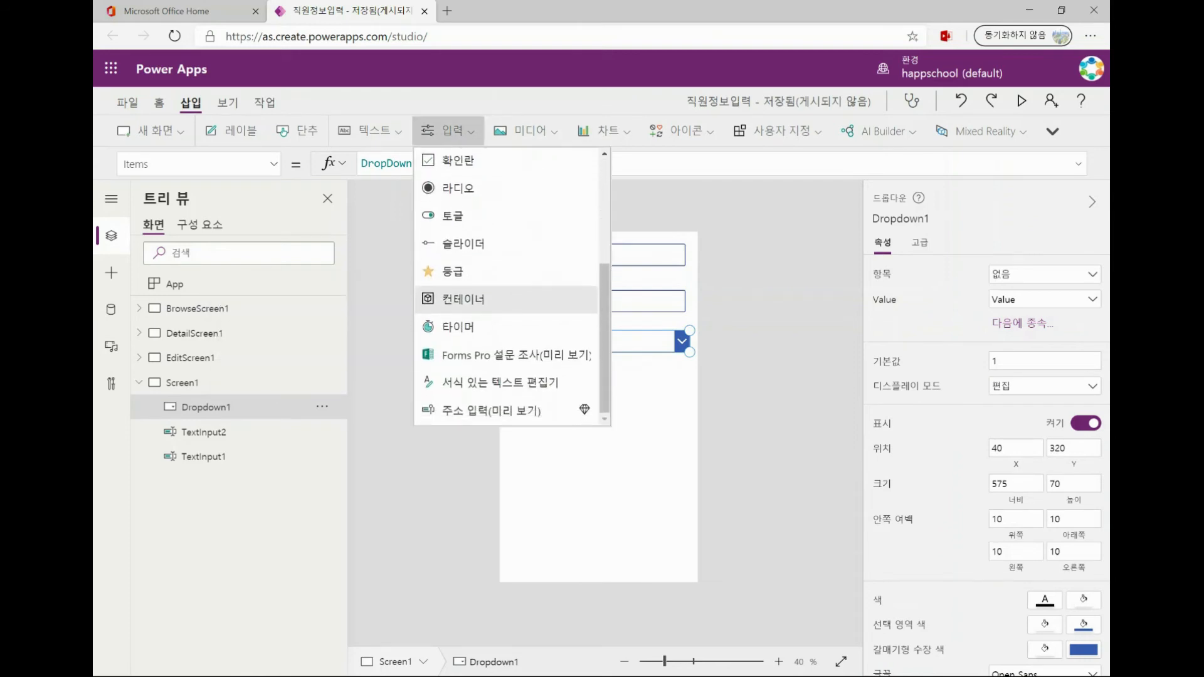
pyautogui.click(447, 130)
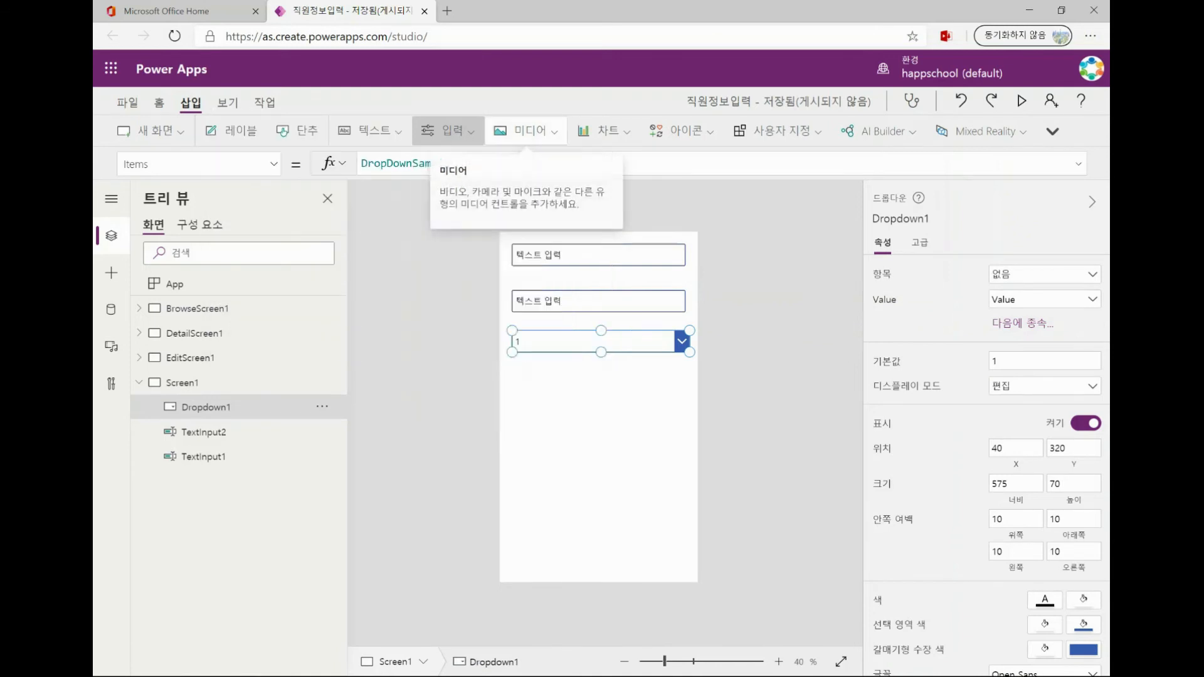
pyautogui.click(525, 131)
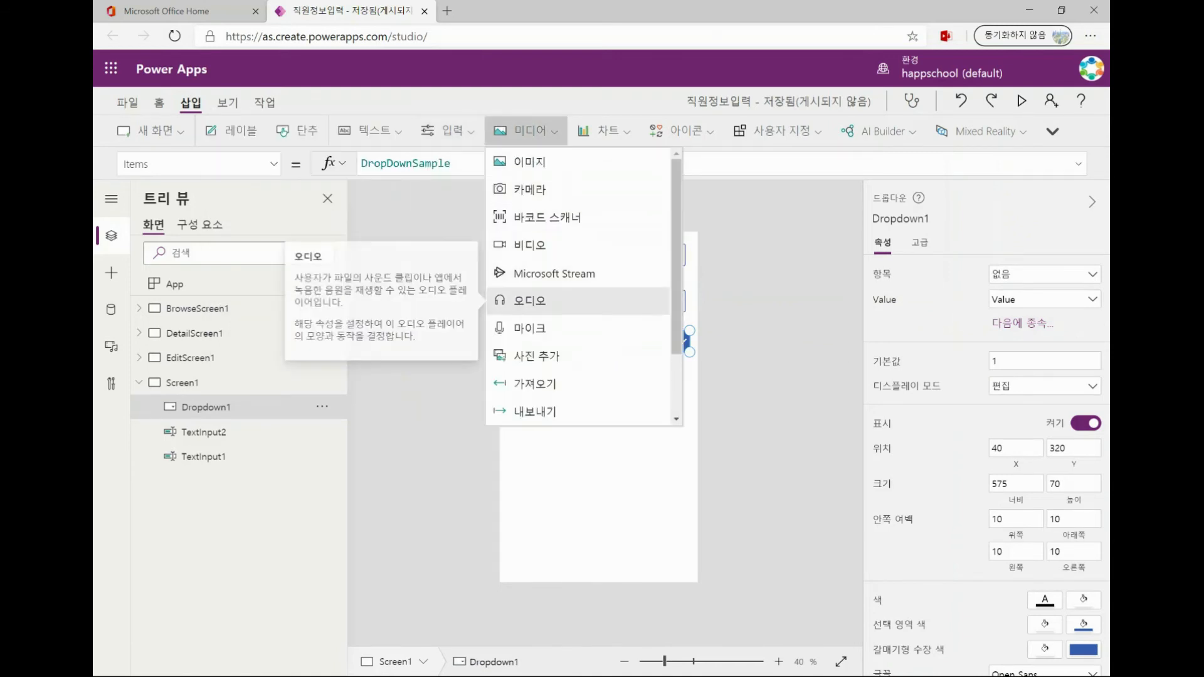
pyautogui.scroll(-3, 565, 299)
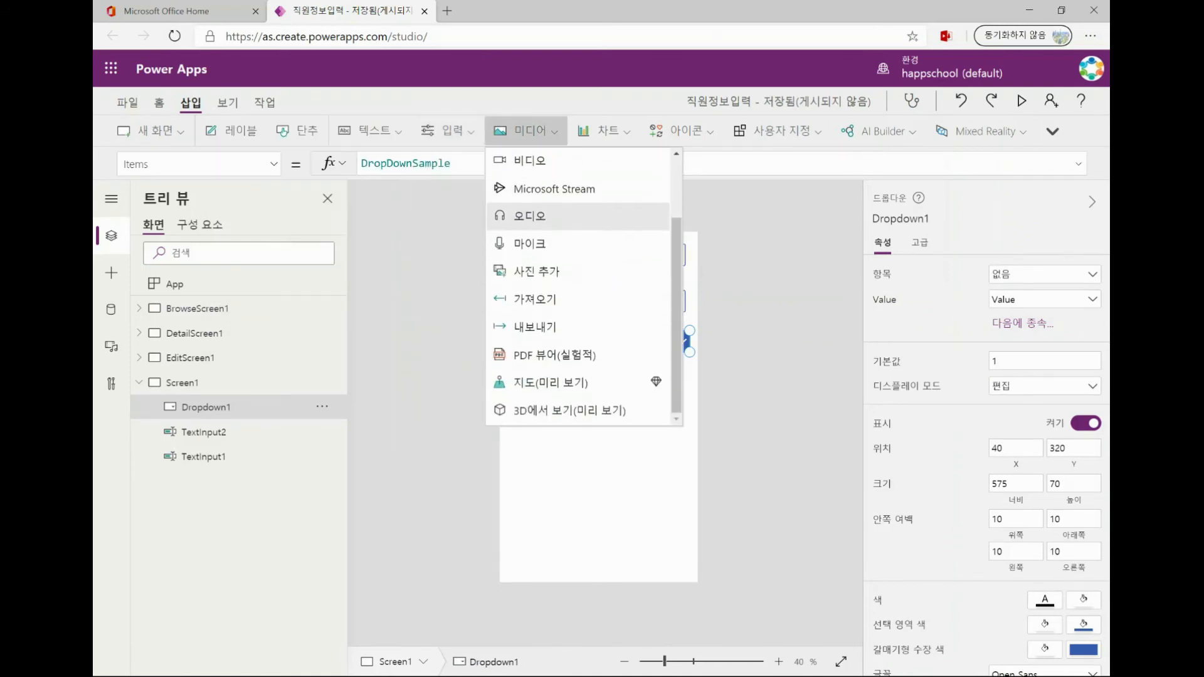
pyautogui.scroll(2, 552, 215)
pyautogui.click(447, 131)
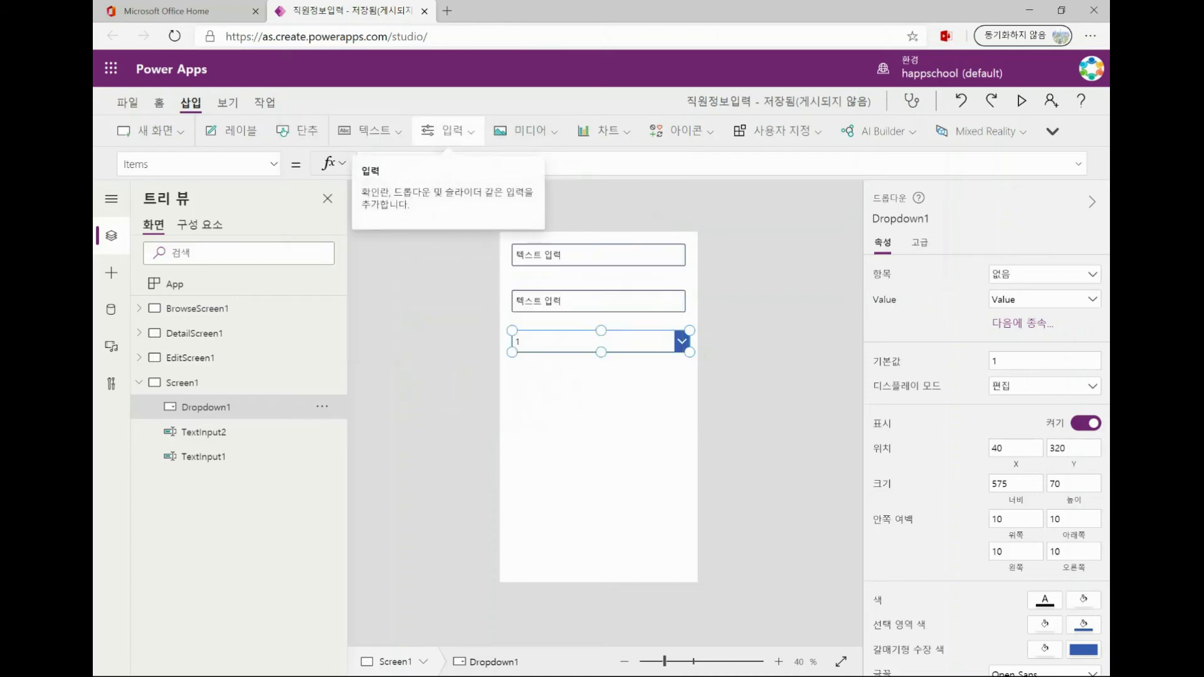
# Insert a date picker and place it below the dropdown at X 40, Y 490.
pyautogui.click(448, 131)
pyautogui.scroll(3, 508, 188)
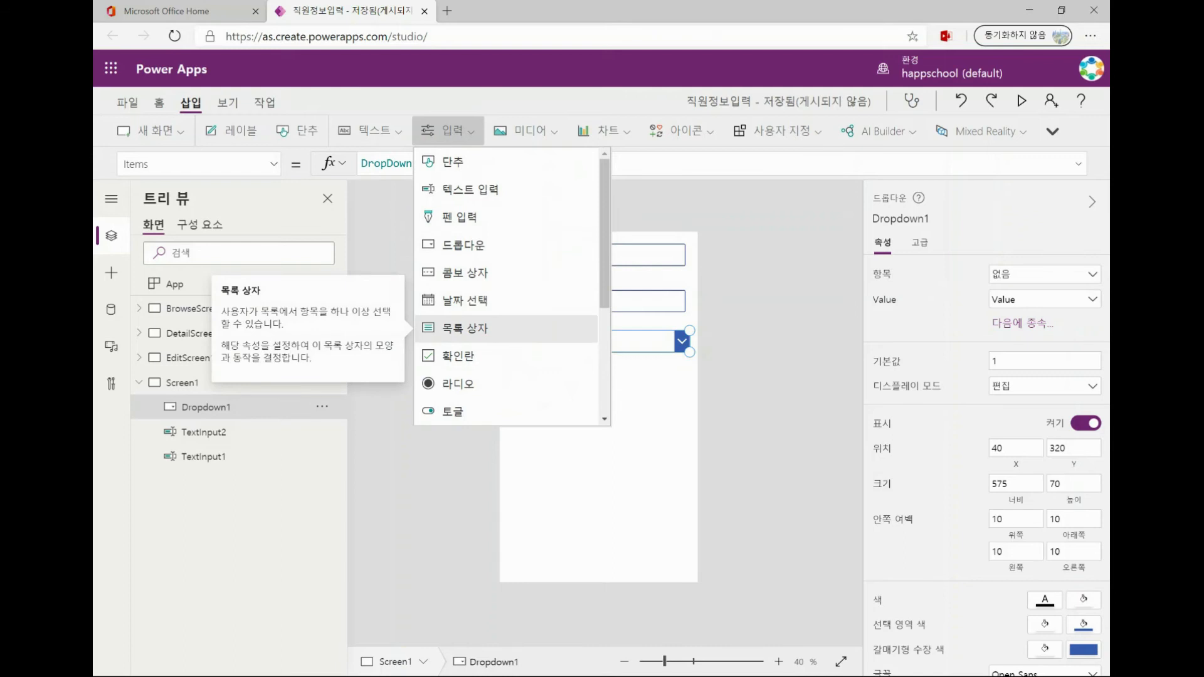
pyautogui.click(464, 300)
pyautogui.moveTo(590, 261); pyautogui.dragTo(583, 394)
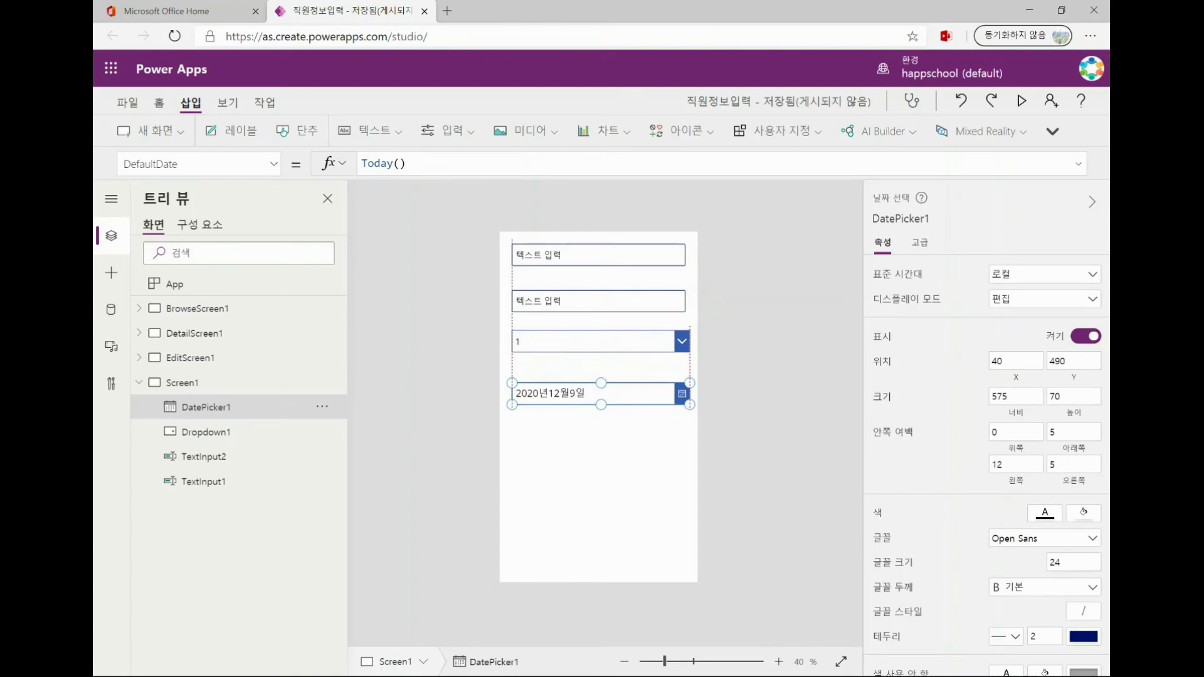
pyautogui.click(602, 476)
pyautogui.click(449, 131)
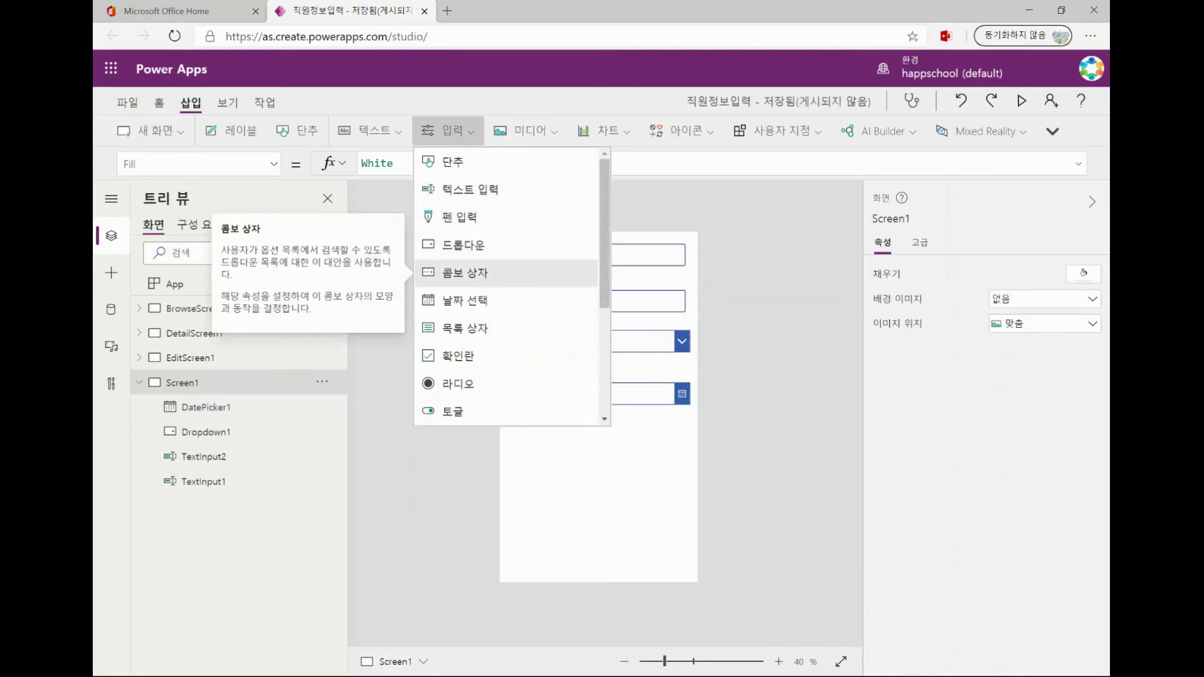
pyautogui.scroll(-4, 508, 282)
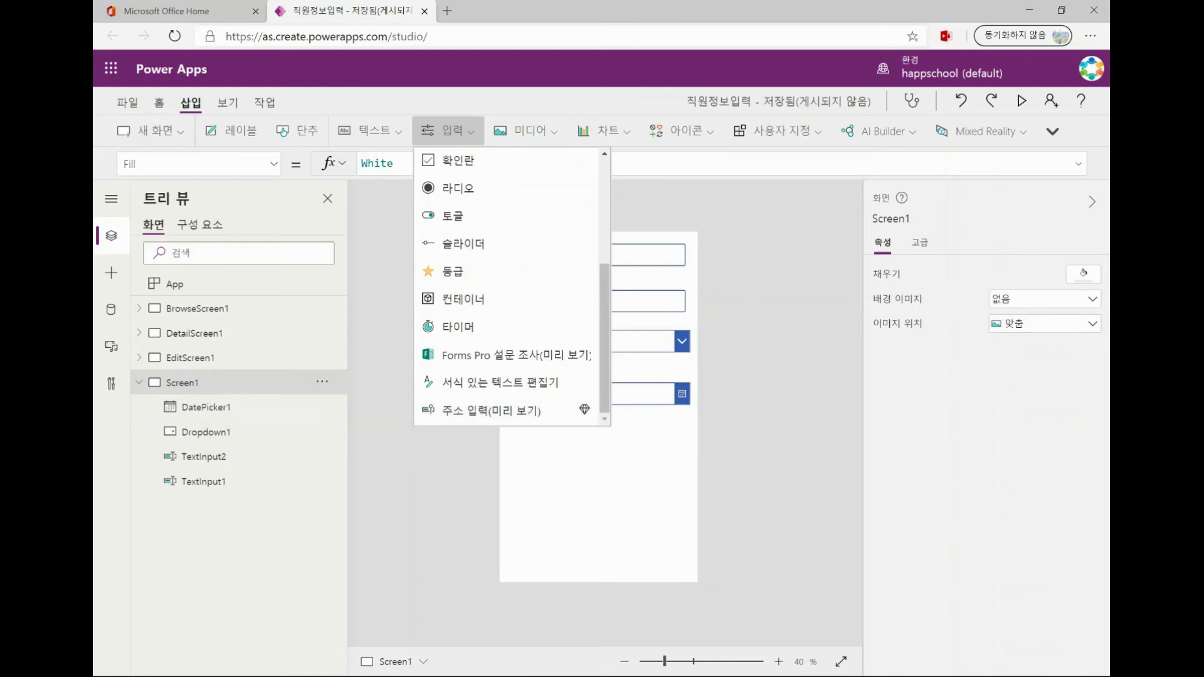
pyautogui.press('Escape')
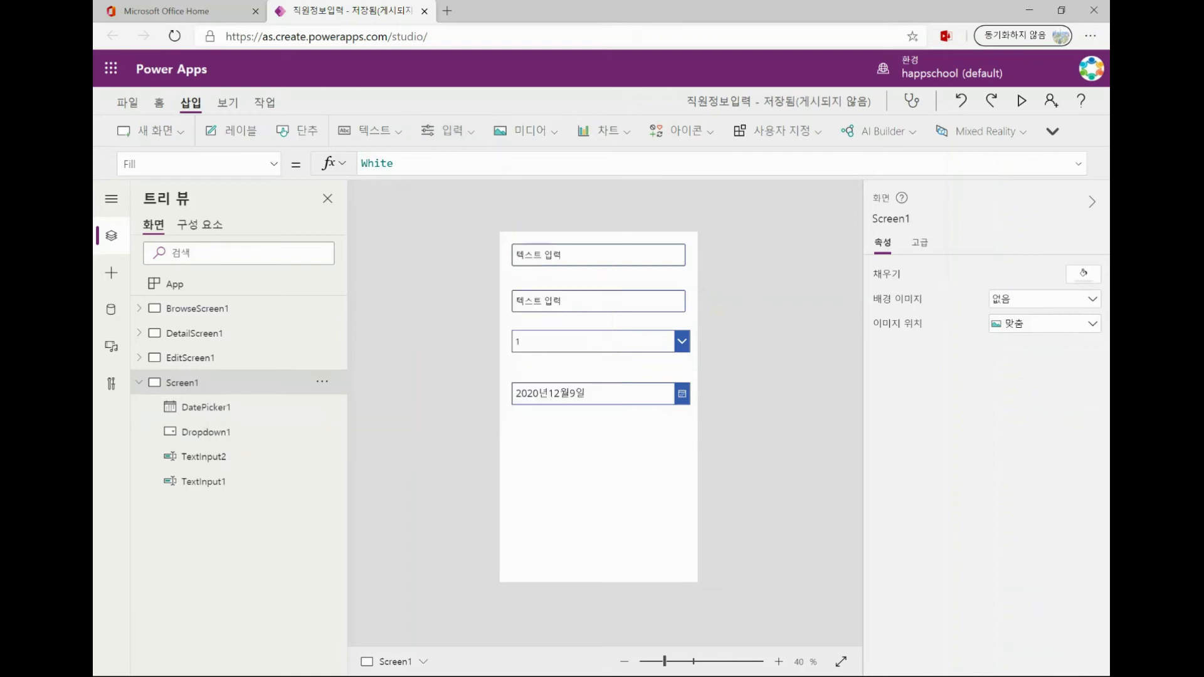
# Examine the two text inputs, the dropdown and the date picker on Screen1 one by one as separate controls.
pyautogui.click(598, 255)
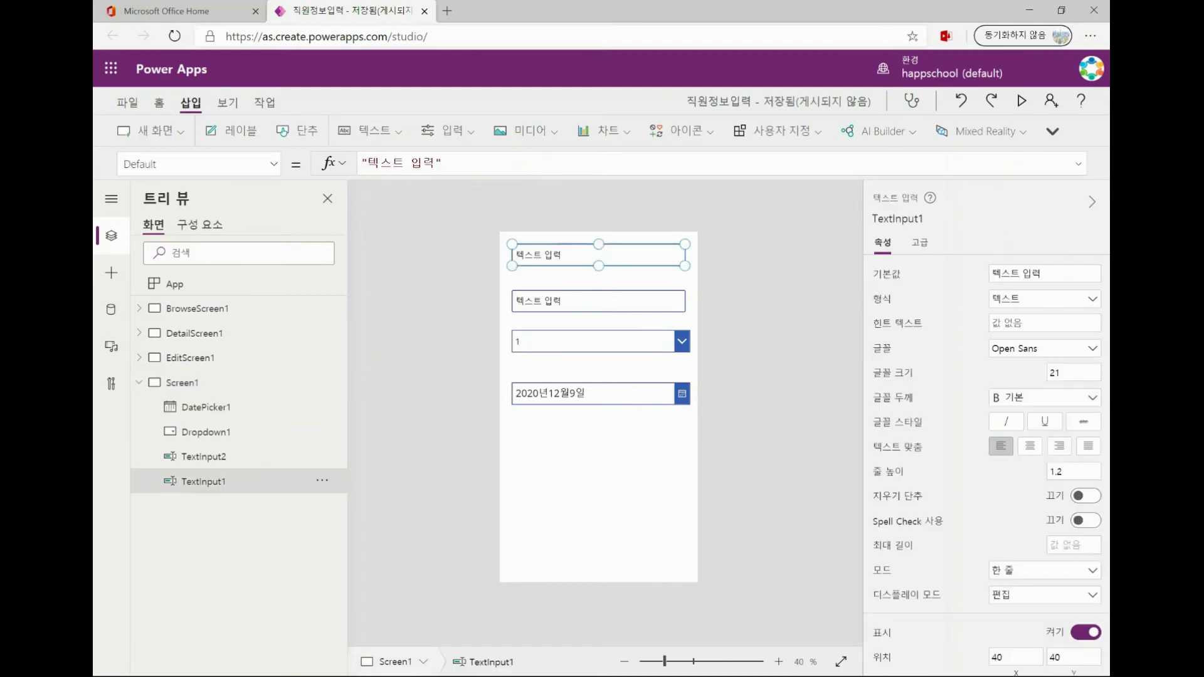
pyautogui.click(598, 301)
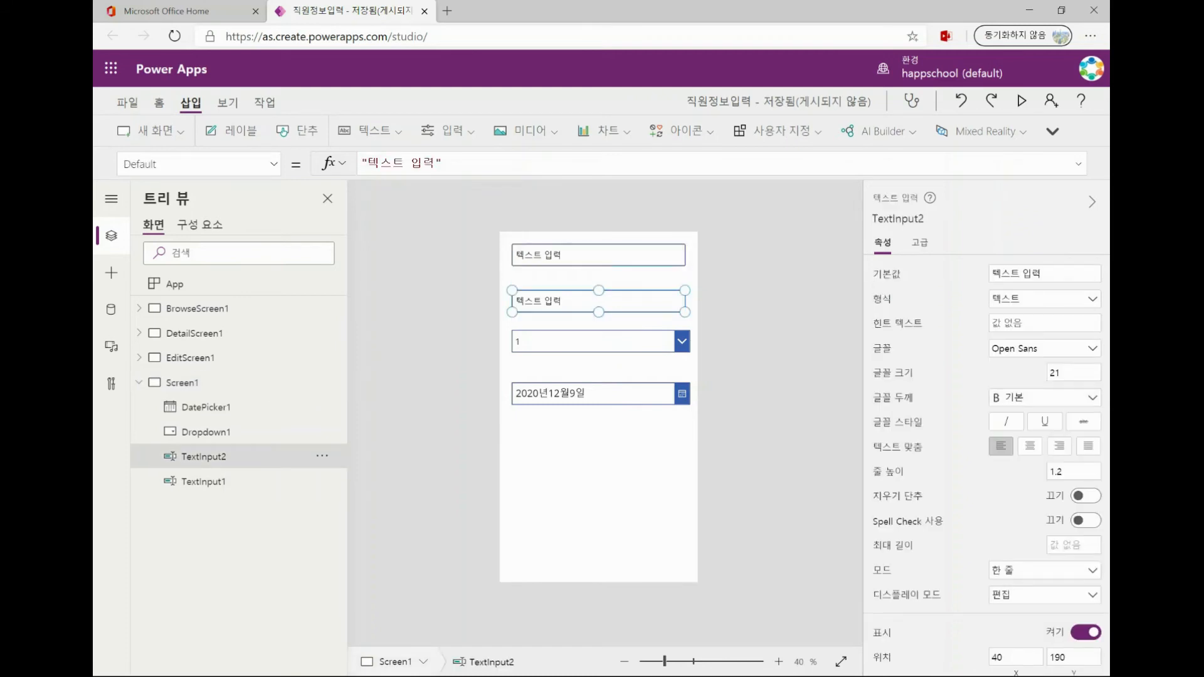
pyautogui.click(596, 342)
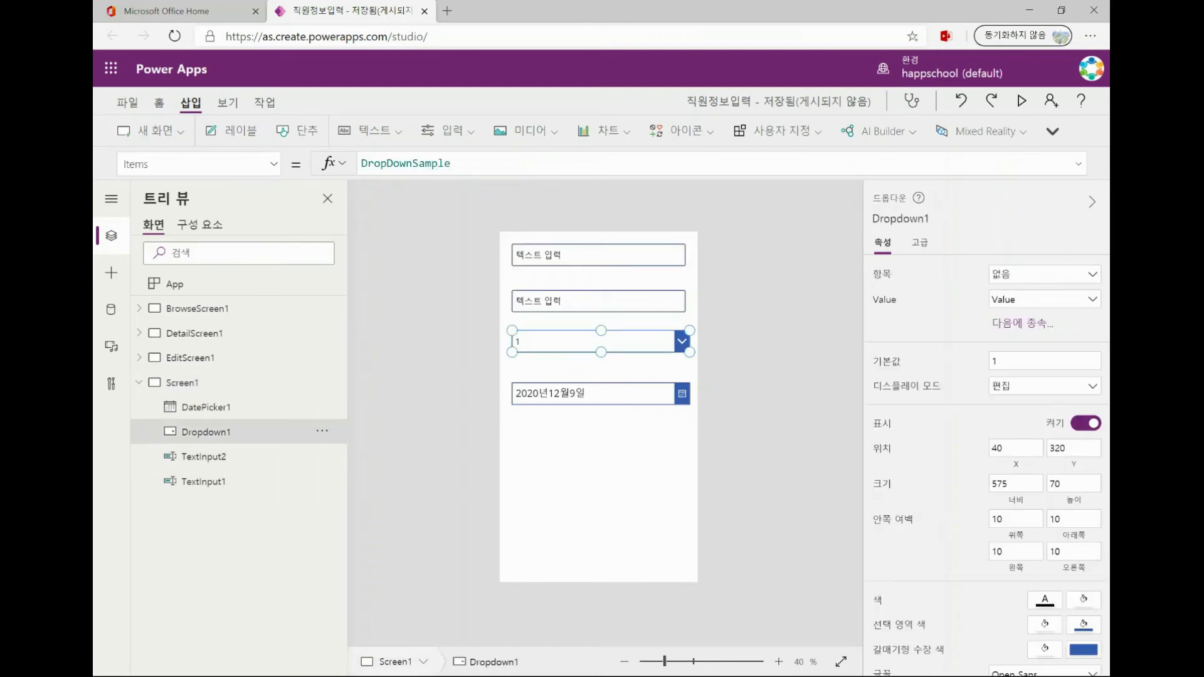
pyautogui.click(596, 394)
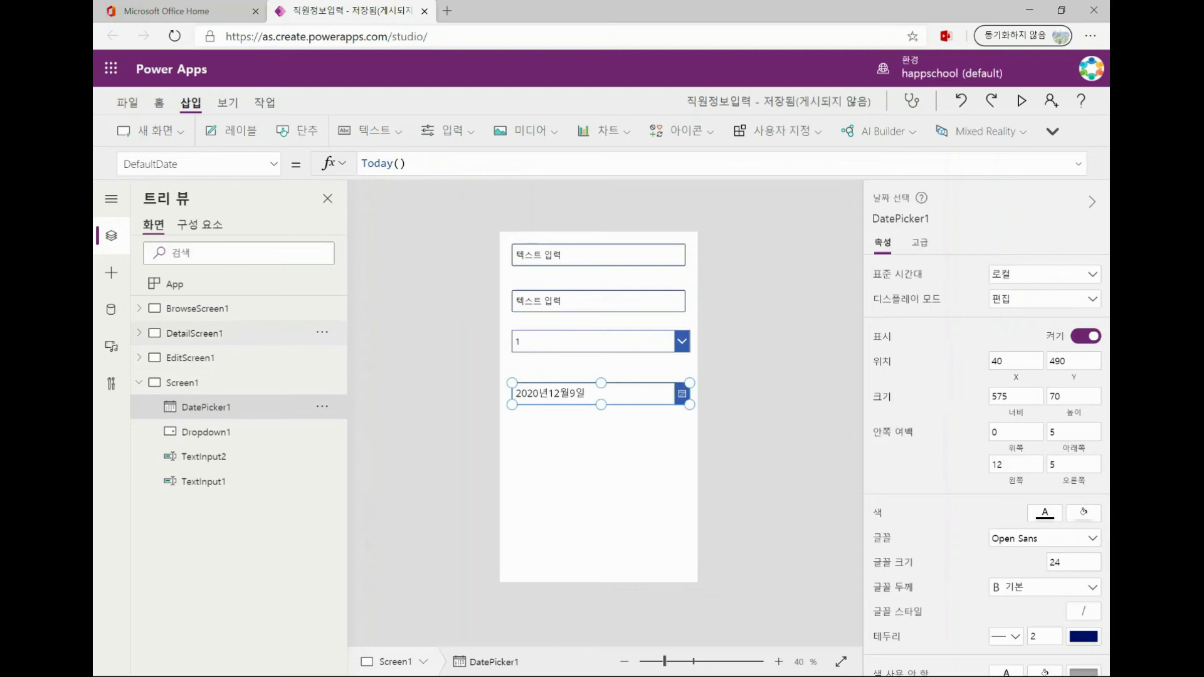
# Examine DetailForm1 on DetailScreen1, its data source and its title card, for comparison with the separate controls.
pyautogui.click(194, 334)
pyautogui.click(139, 333)
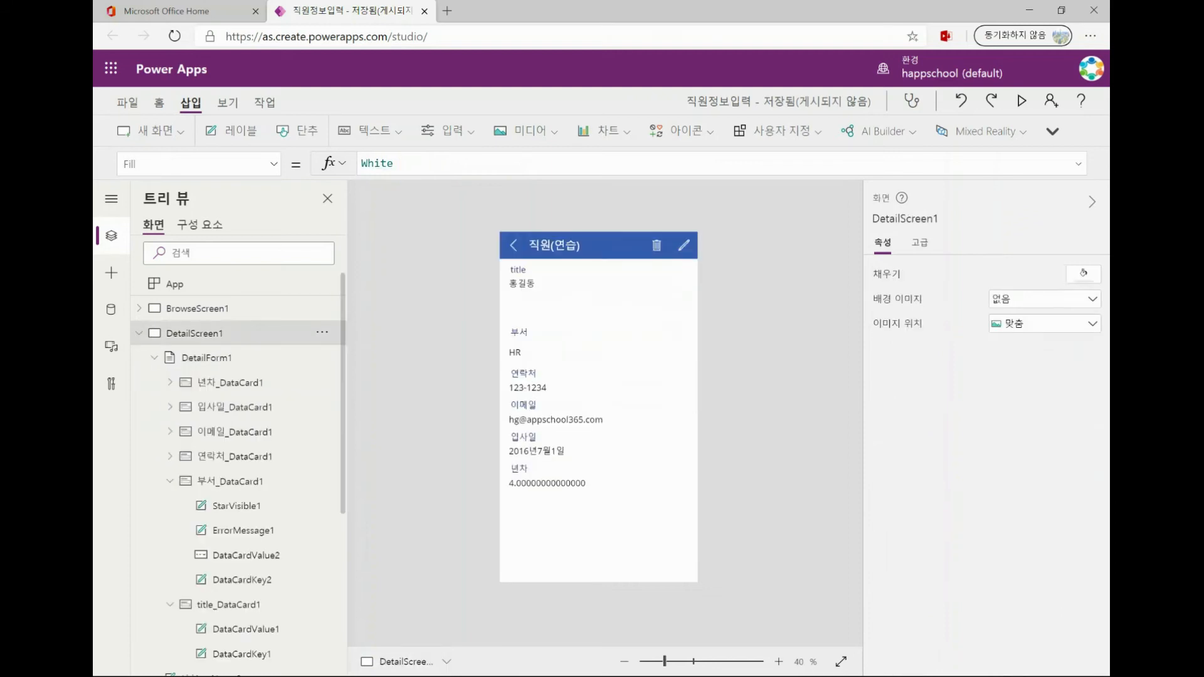
pyautogui.click(206, 358)
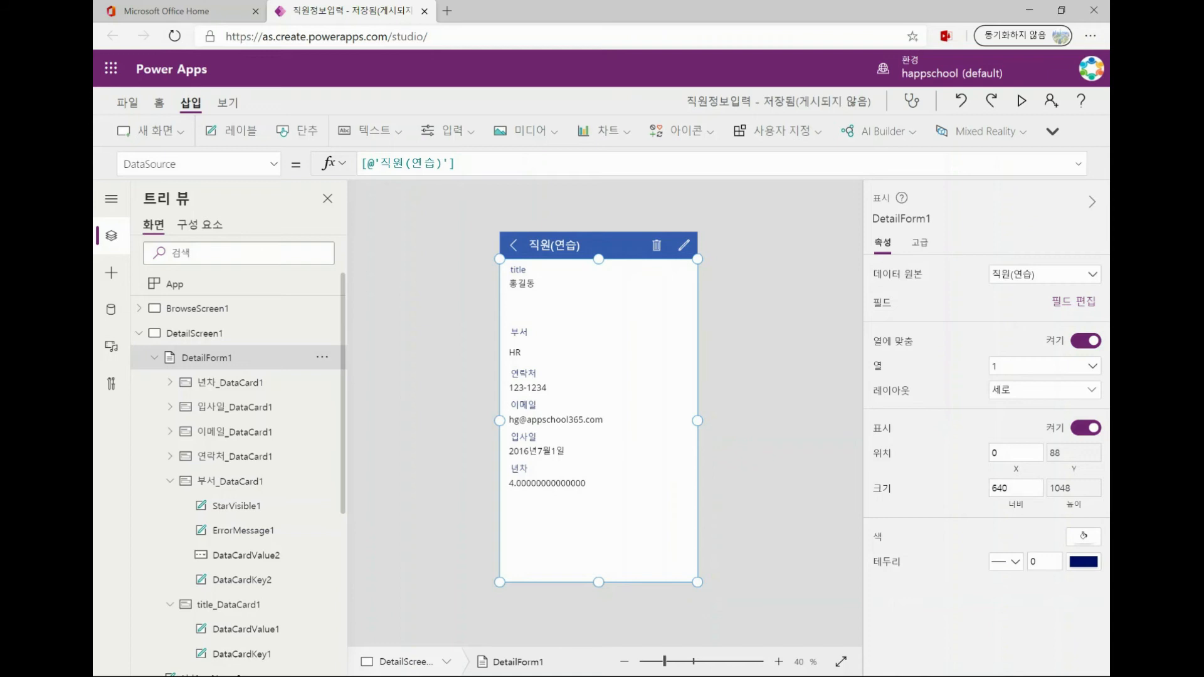
pyautogui.click(564, 282)
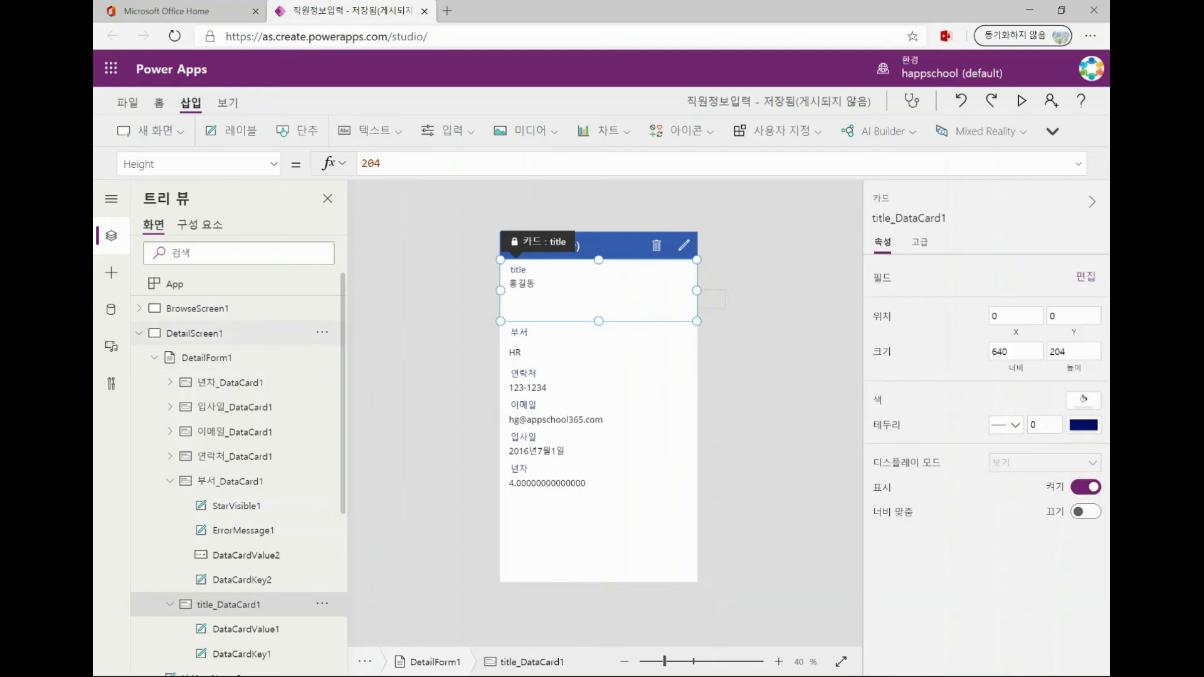
pyautogui.click(195, 333)
pyautogui.click(139, 333)
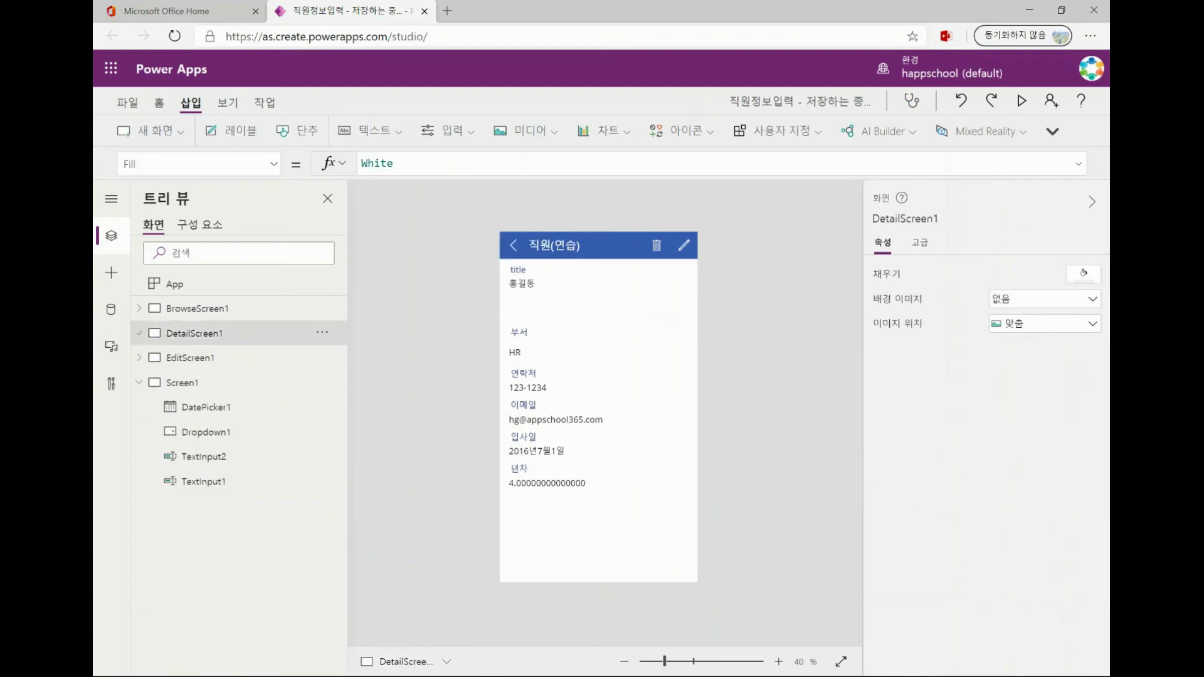
# Group the two text inputs, the dropdown and the date picker on Screen1.
pyautogui.click(182, 382)
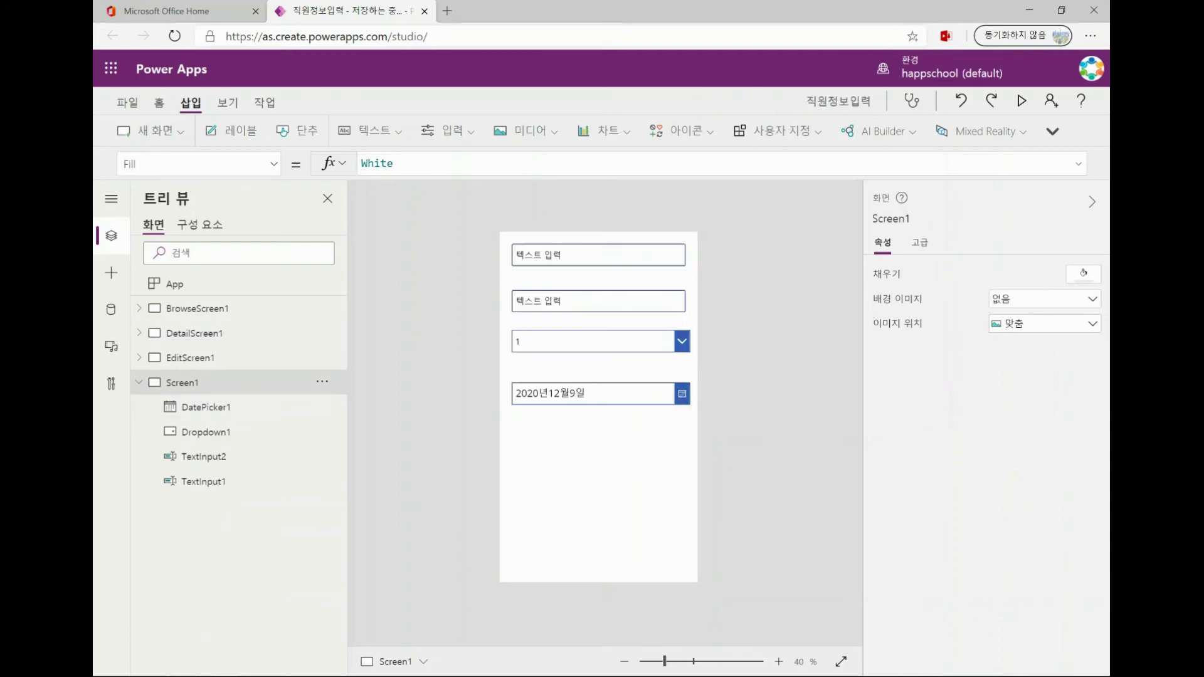
pyautogui.click(596, 256)
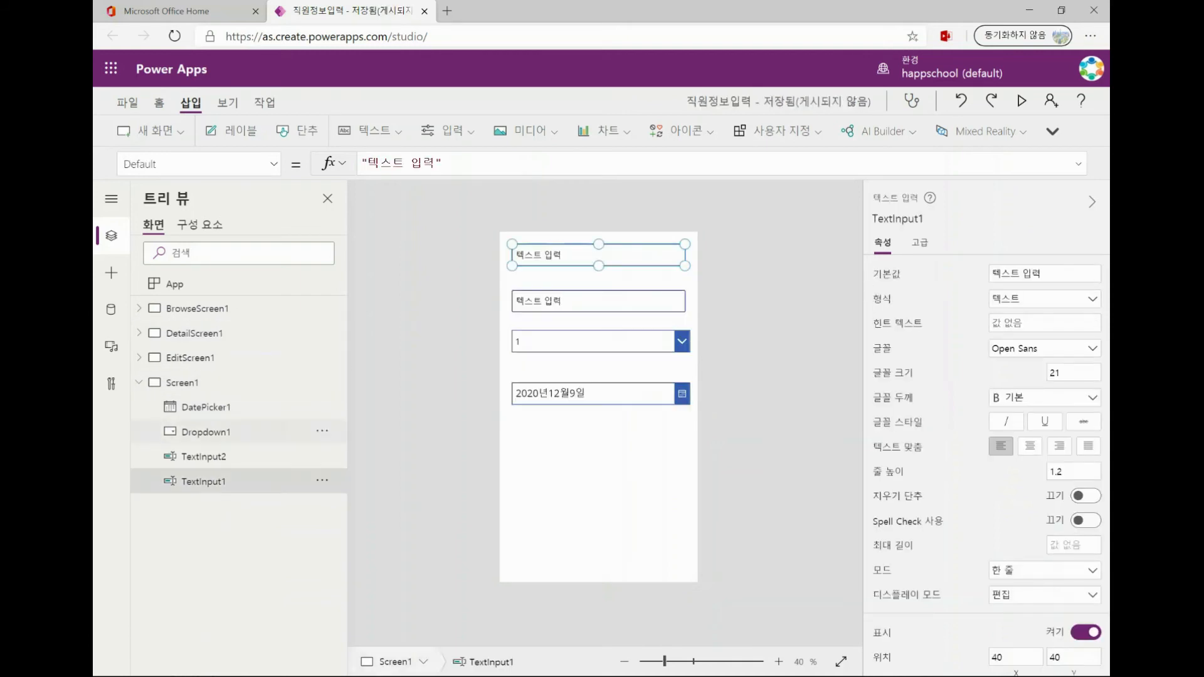
pyautogui.click(204, 456)
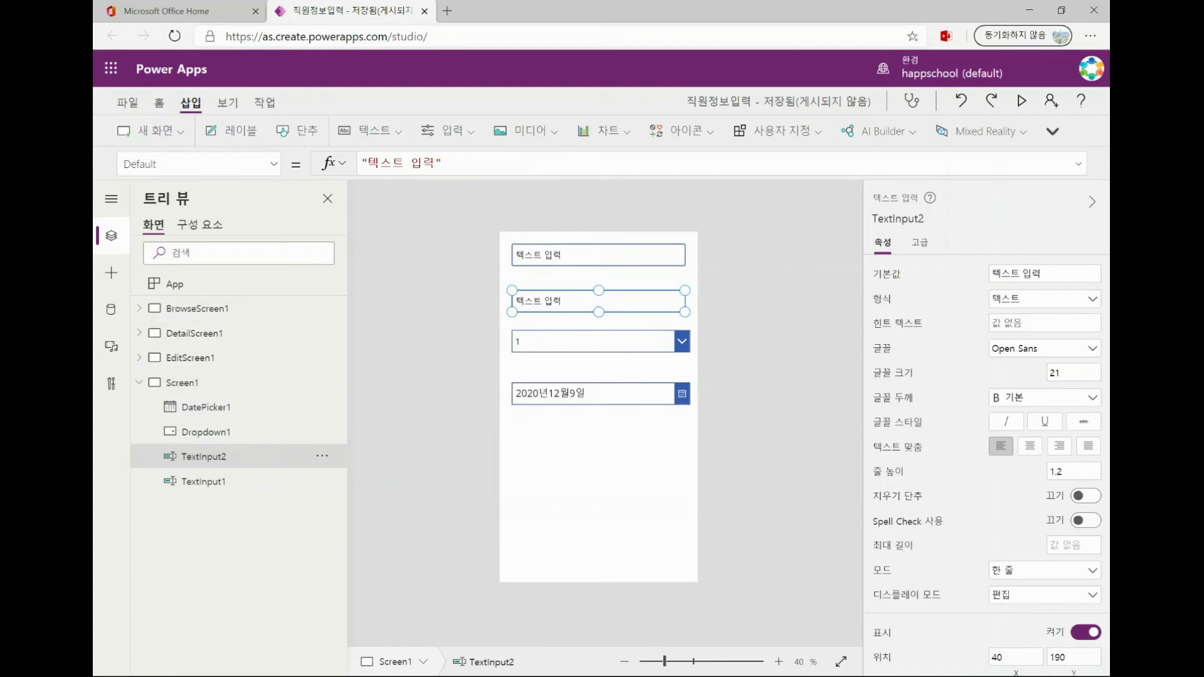
pyautogui.click(599, 489)
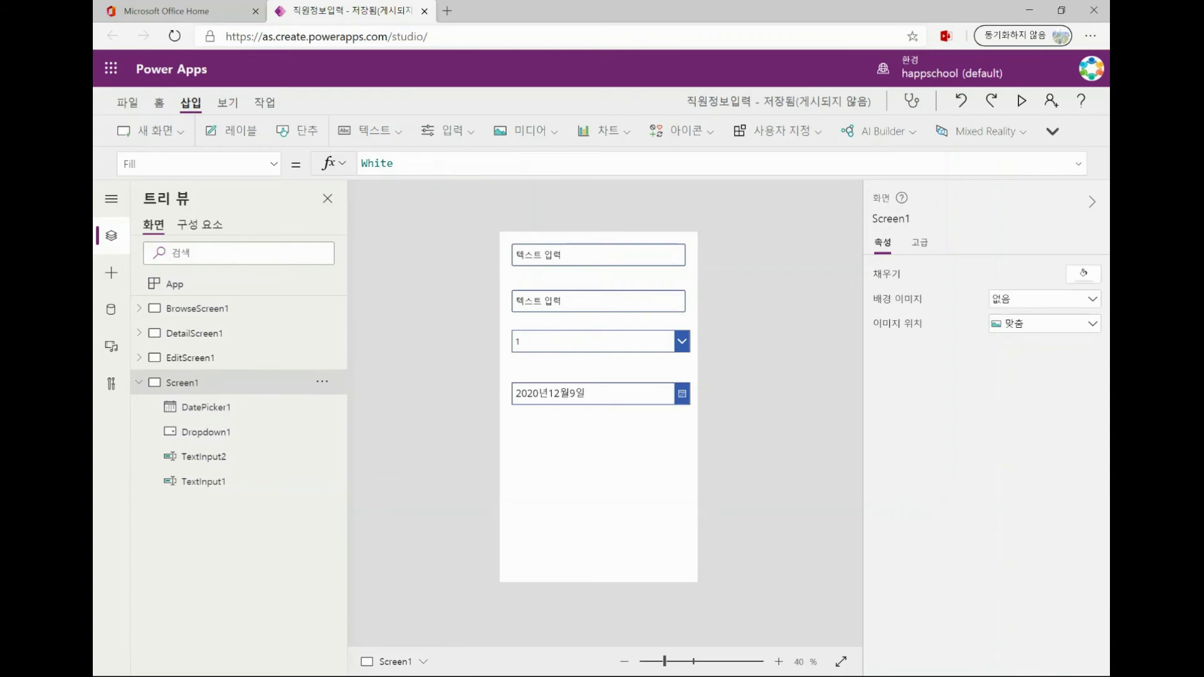
pyautogui.moveTo(685, 476); pyautogui.dragTo(499, 231)
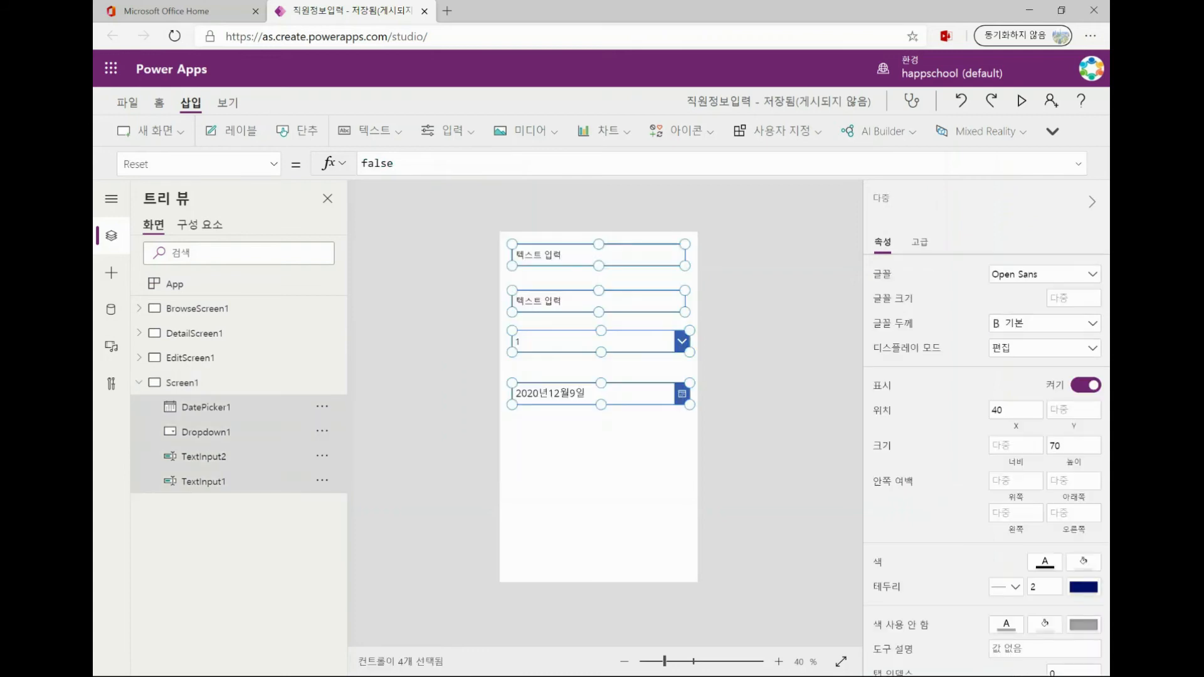
pyautogui.hotkey('ctrl', 'g')
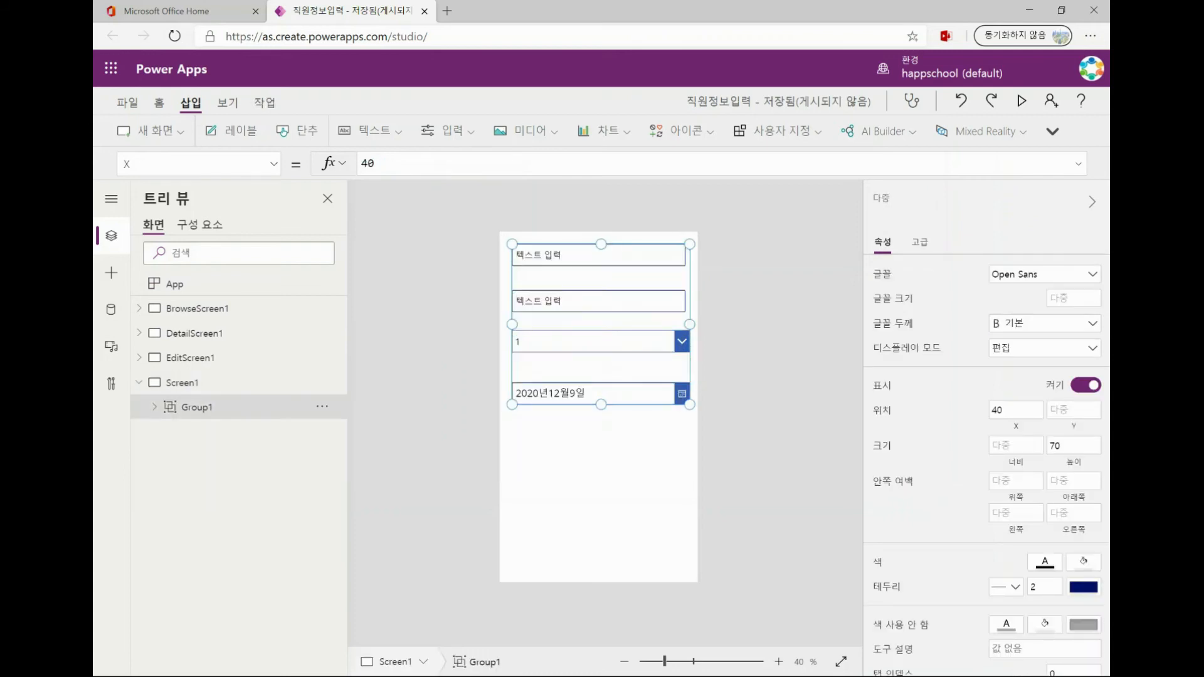
# Expand the new group in the tree view and shift the whole group slightly upward, to X 32.
pyautogui.click(322, 406)
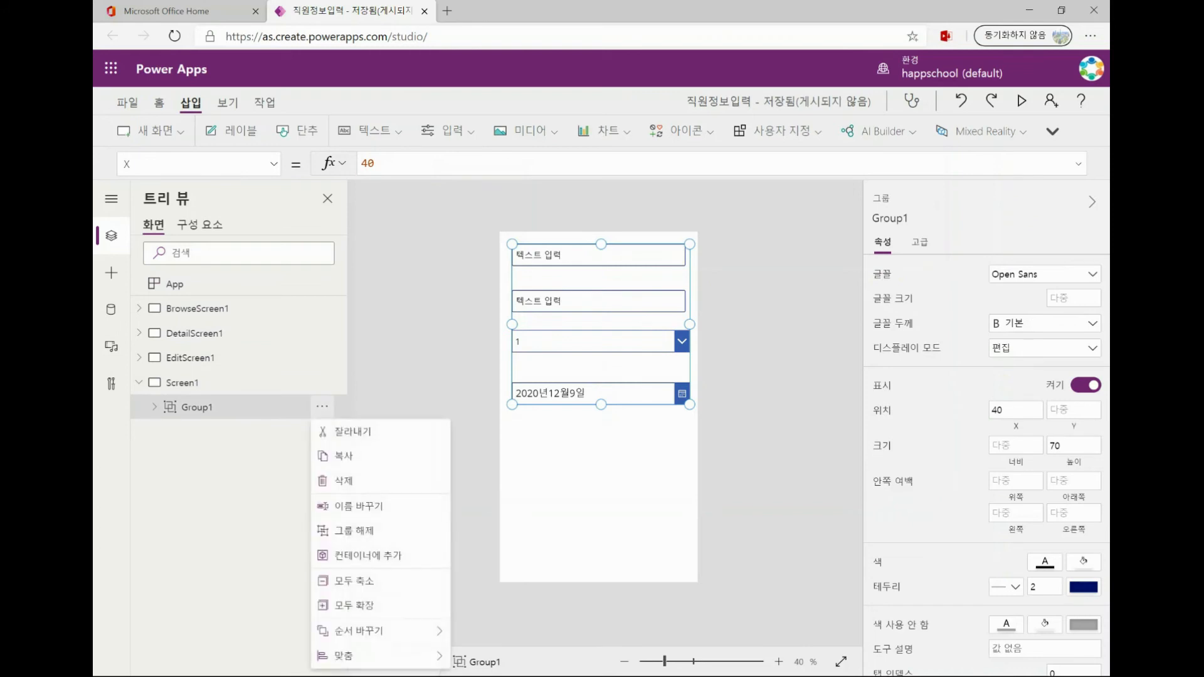
pyautogui.click(155, 407)
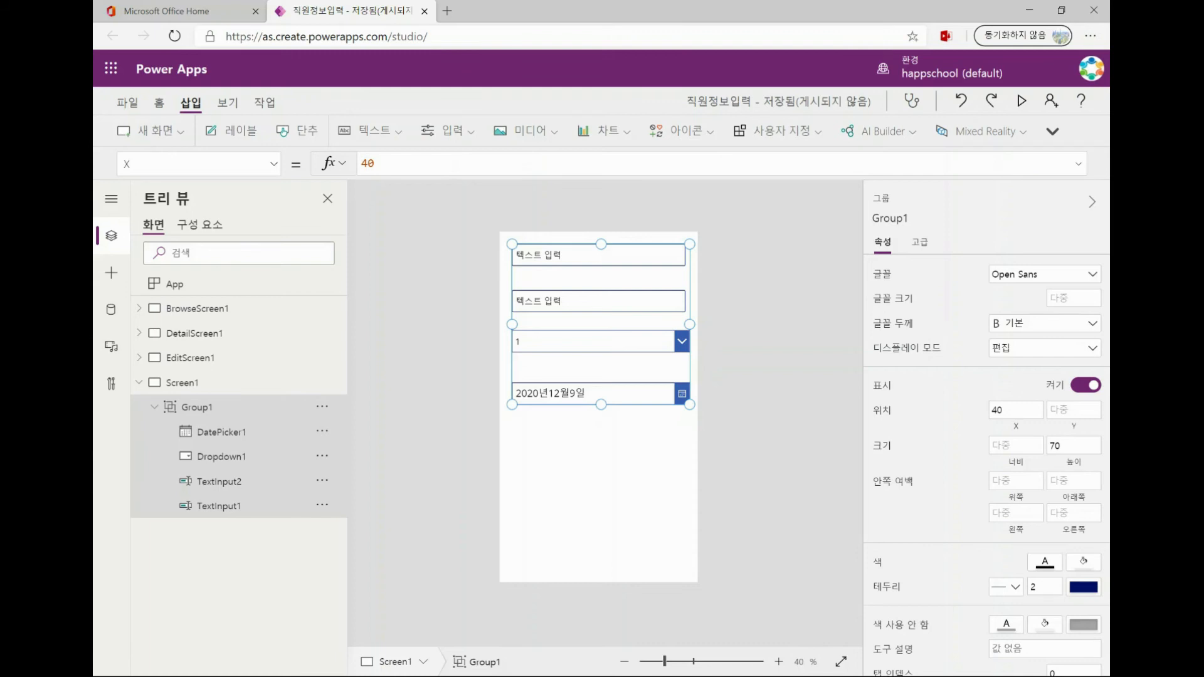
pyautogui.moveTo(596, 342)
pyautogui.mouseDown()
pyautogui.moveTo(590, 461)
pyautogui.moveTo(601, 462)
pyautogui.moveTo(594, 332)
pyautogui.mouseUp()
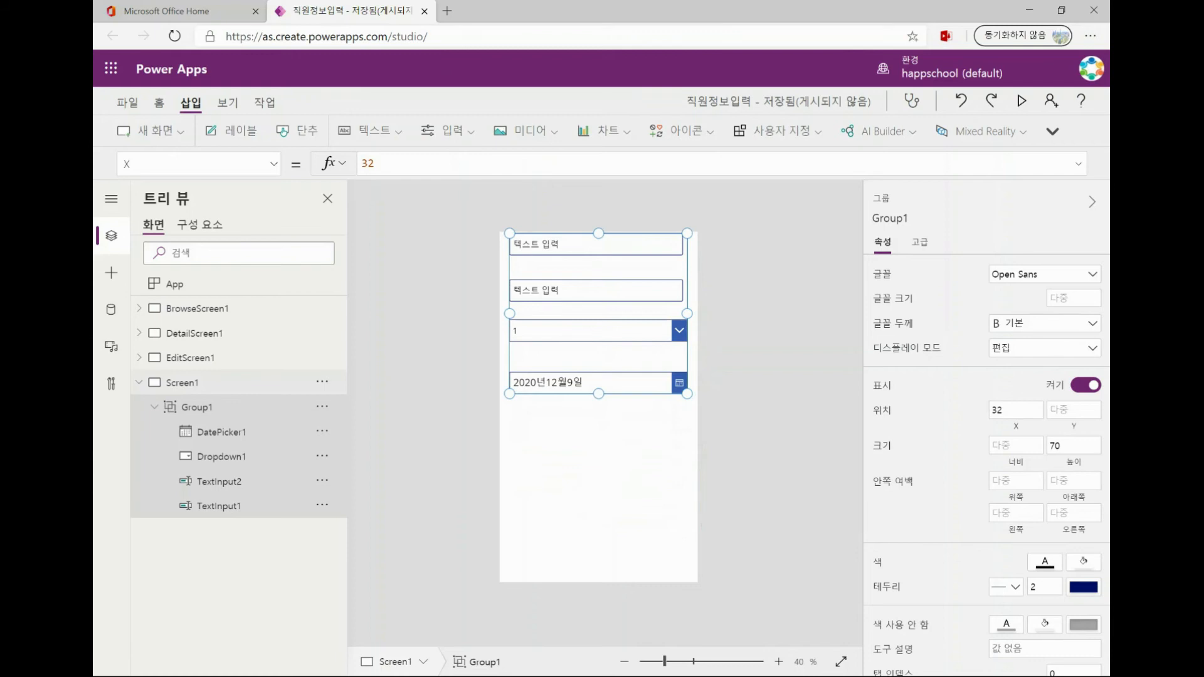
# Show BrowseScreen1, and in the tree view collapse Screen1 and expand DetailScreen1.
pyautogui.click(197, 308)
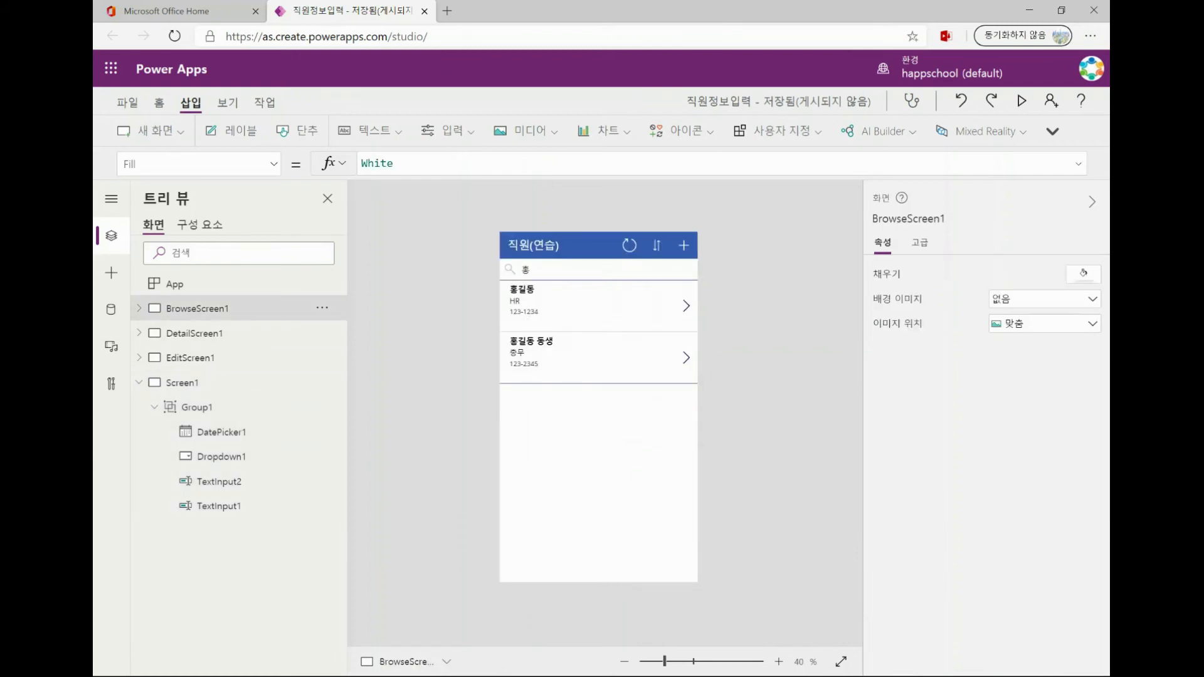
pyautogui.click(140, 382)
pyautogui.click(139, 333)
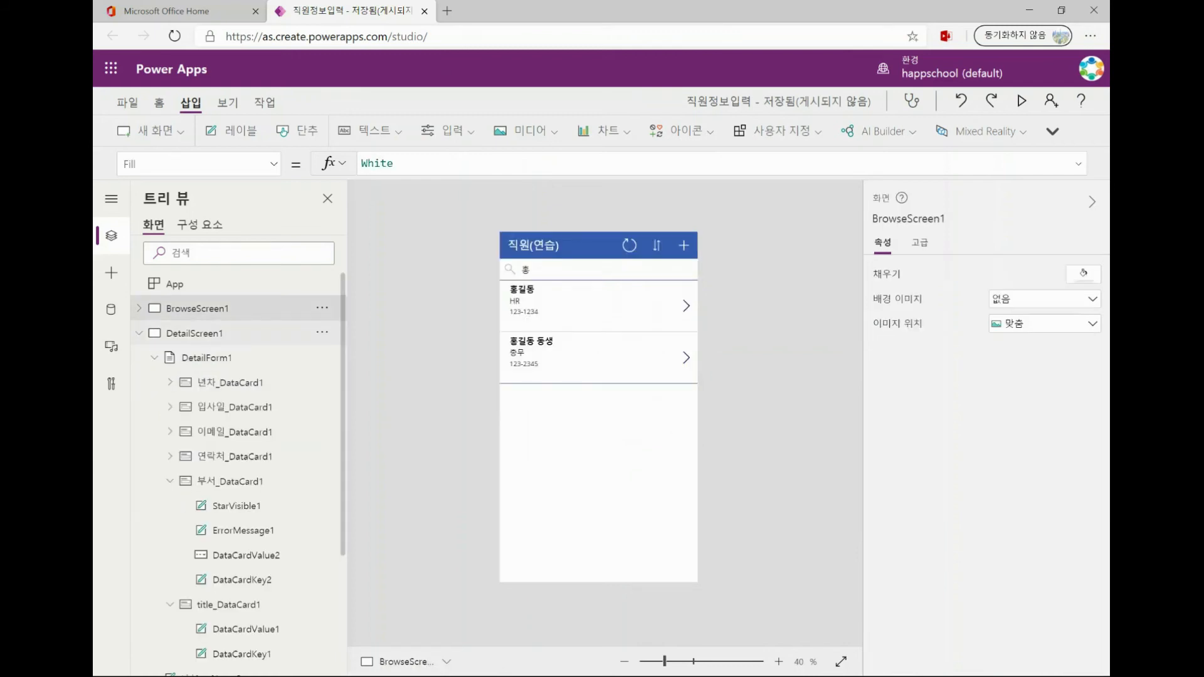
# Select DetailForm1 on DetailScreen1 and review the insertable form types, 편집 and 표시, alongside the gallery and data table controls.
pyautogui.click(206, 358)
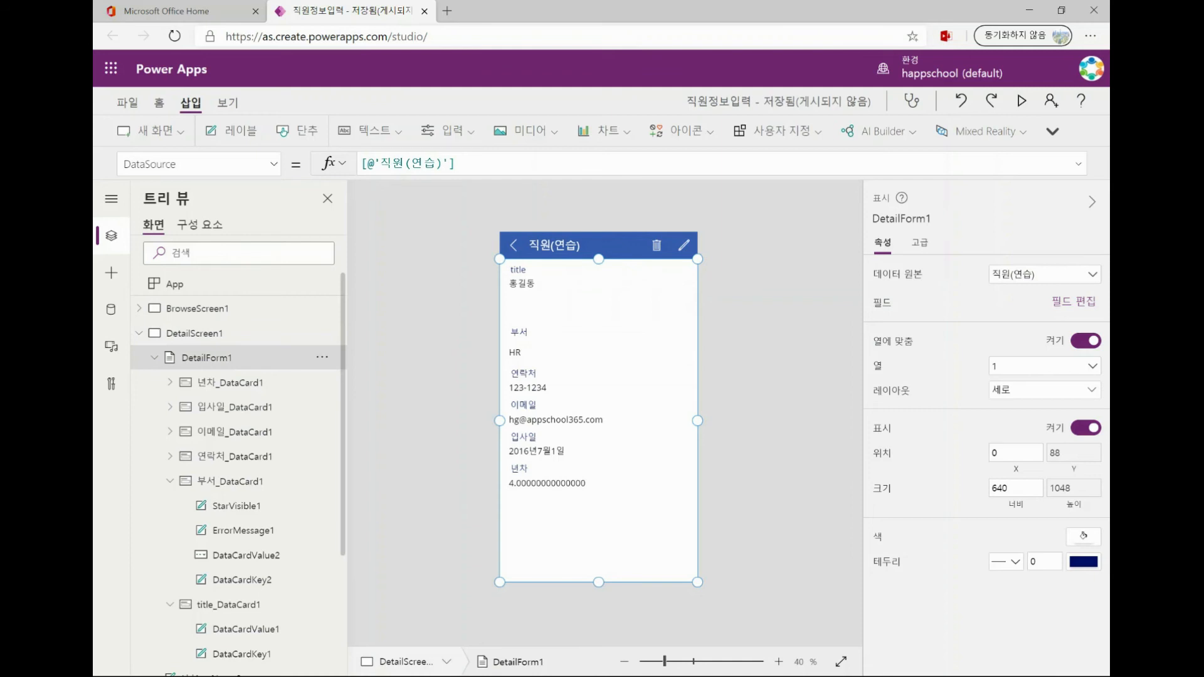
pyautogui.click(1052, 131)
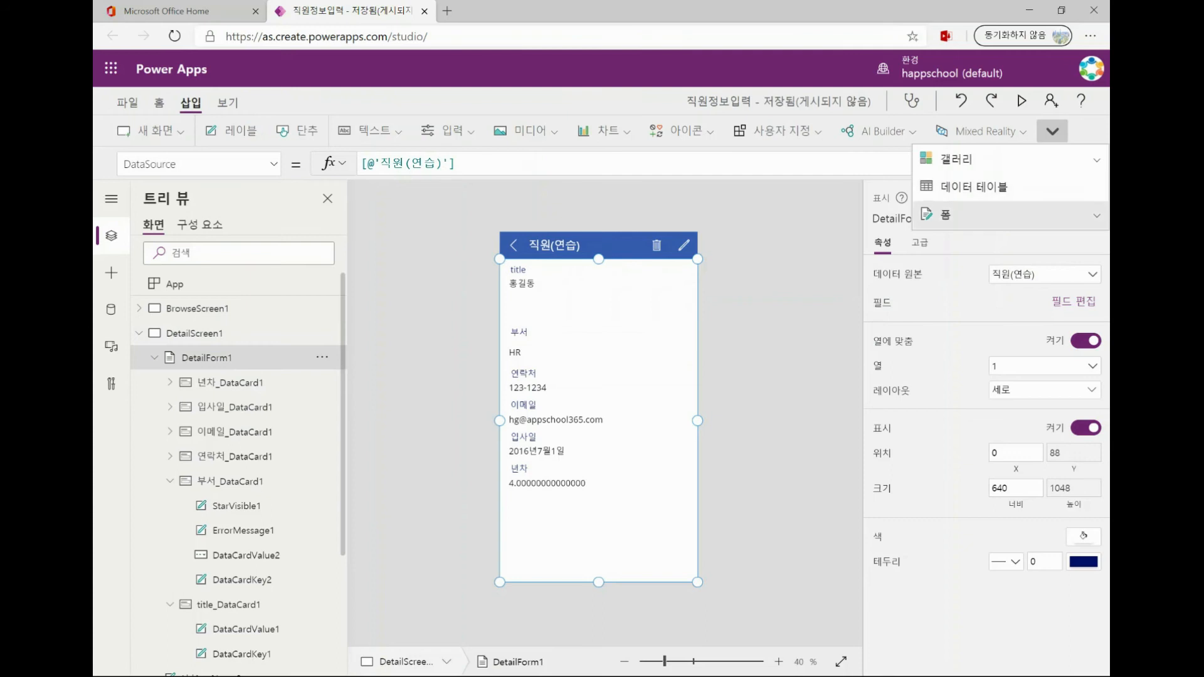
pyautogui.click(945, 215)
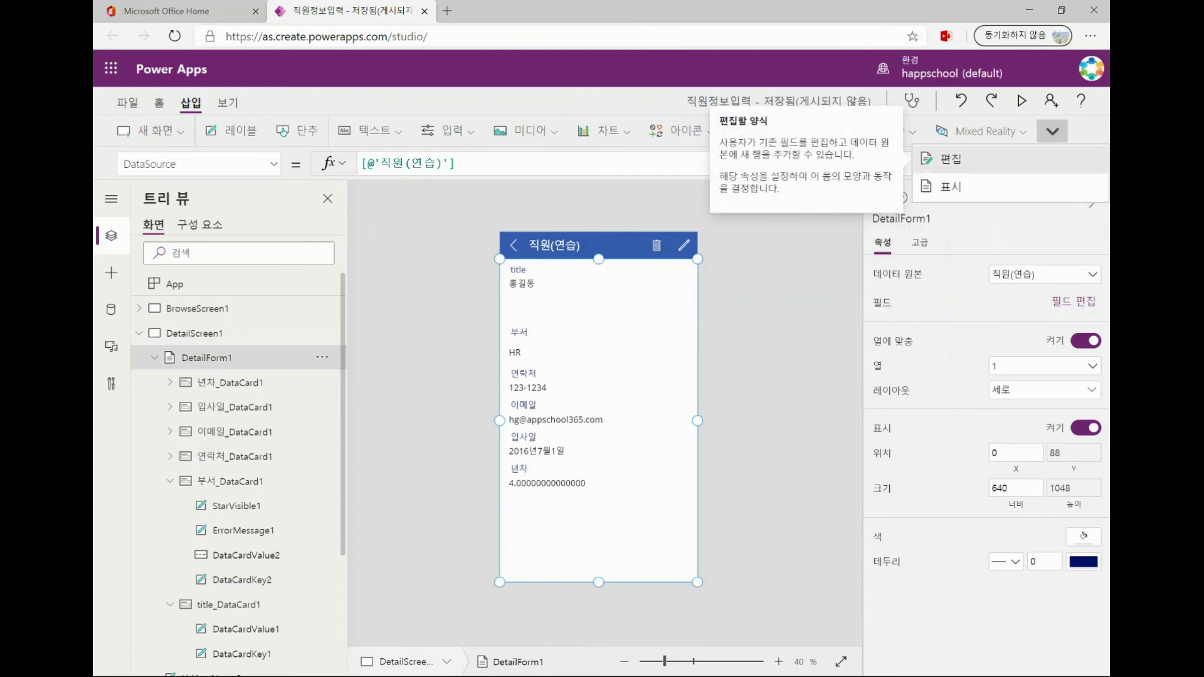
pyautogui.click(1053, 132)
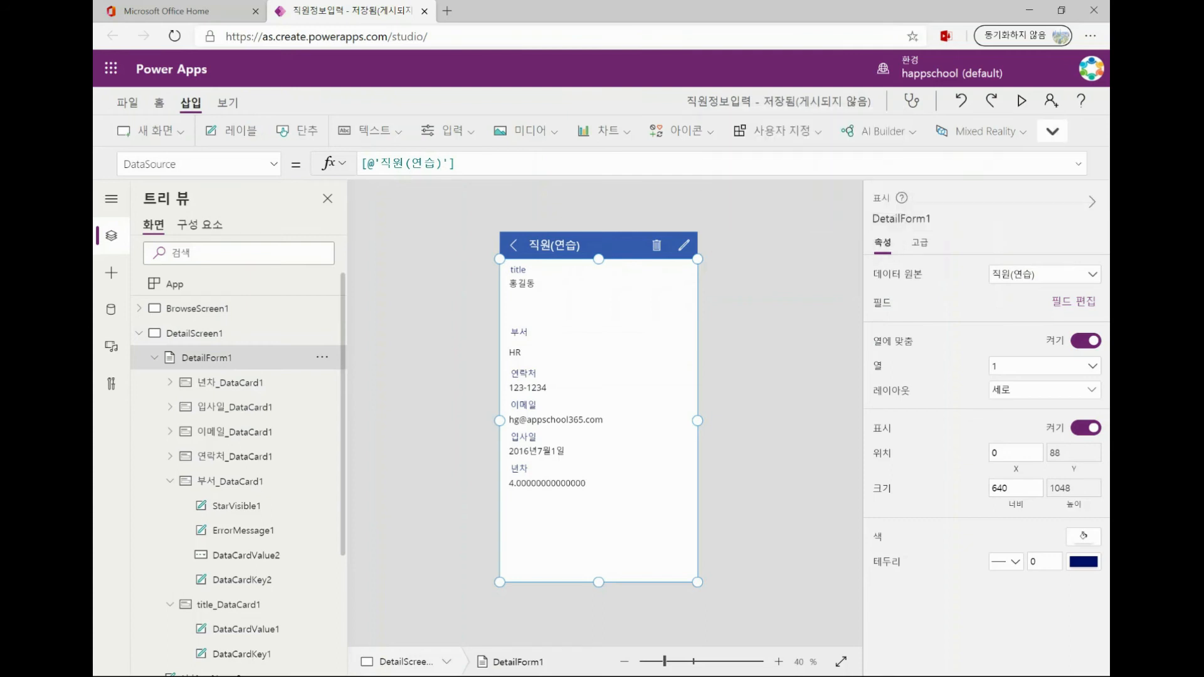
pyautogui.click(1052, 132)
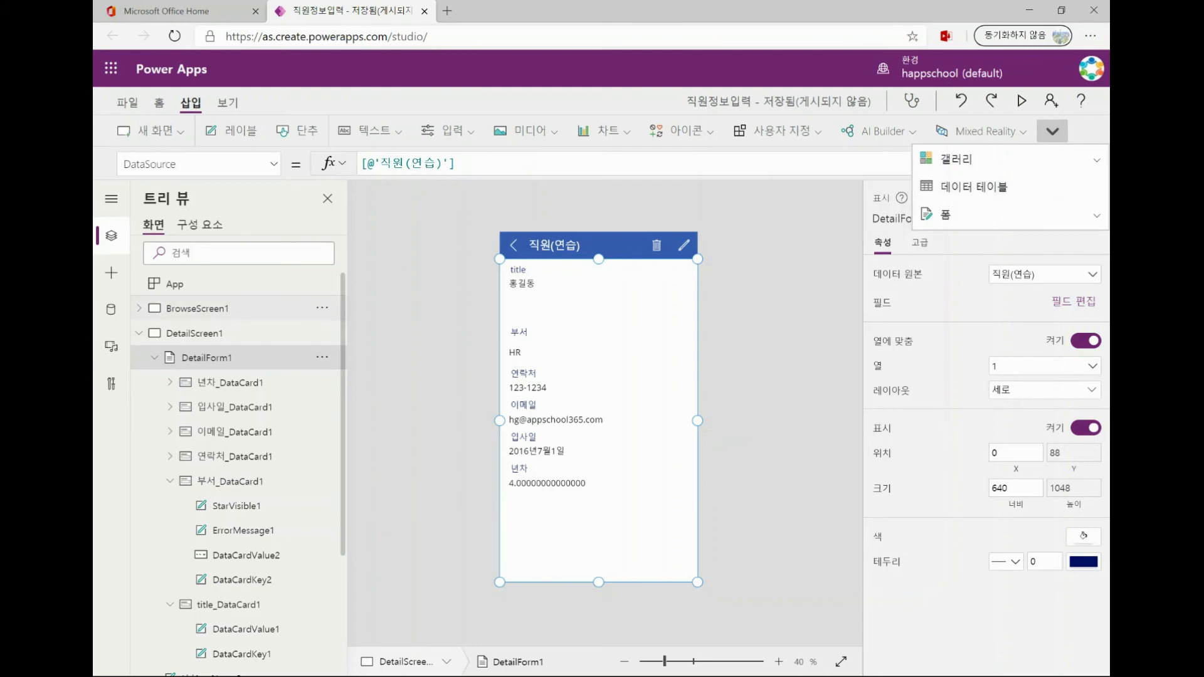
# Select BrowseGallery1 on BrowseScreen1 and look through its available list and gallery layouts without changing the layout.
pyautogui.click(201, 308)
pyautogui.click(506, 287)
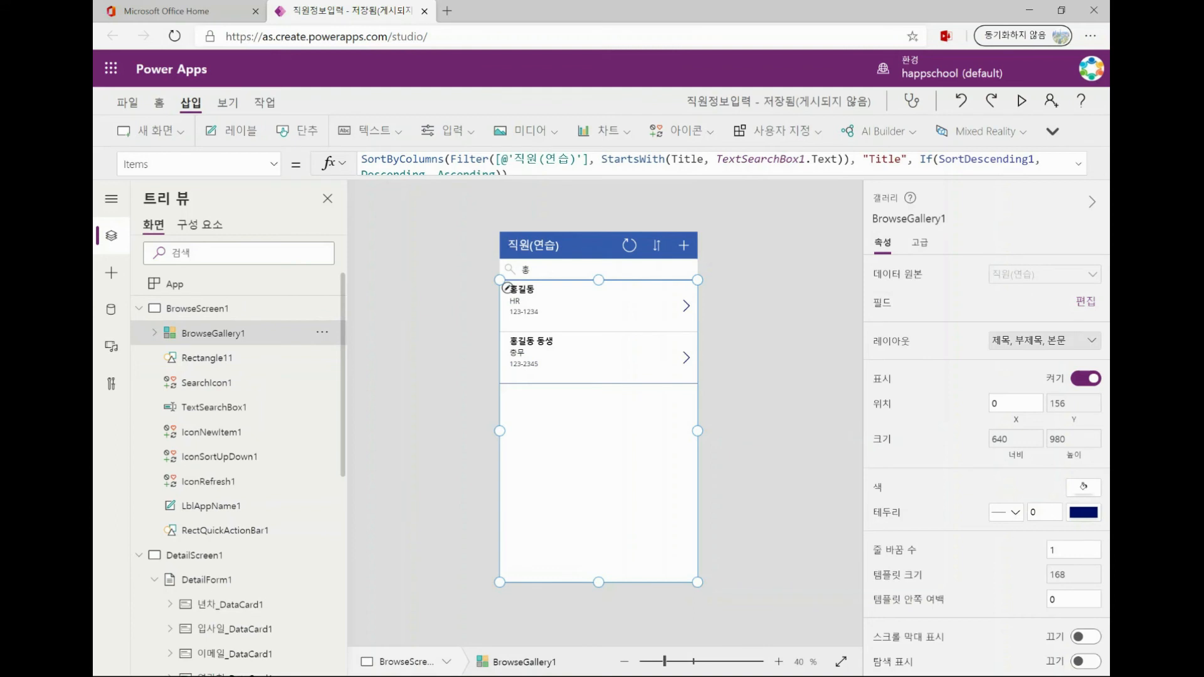
pyautogui.click(1044, 341)
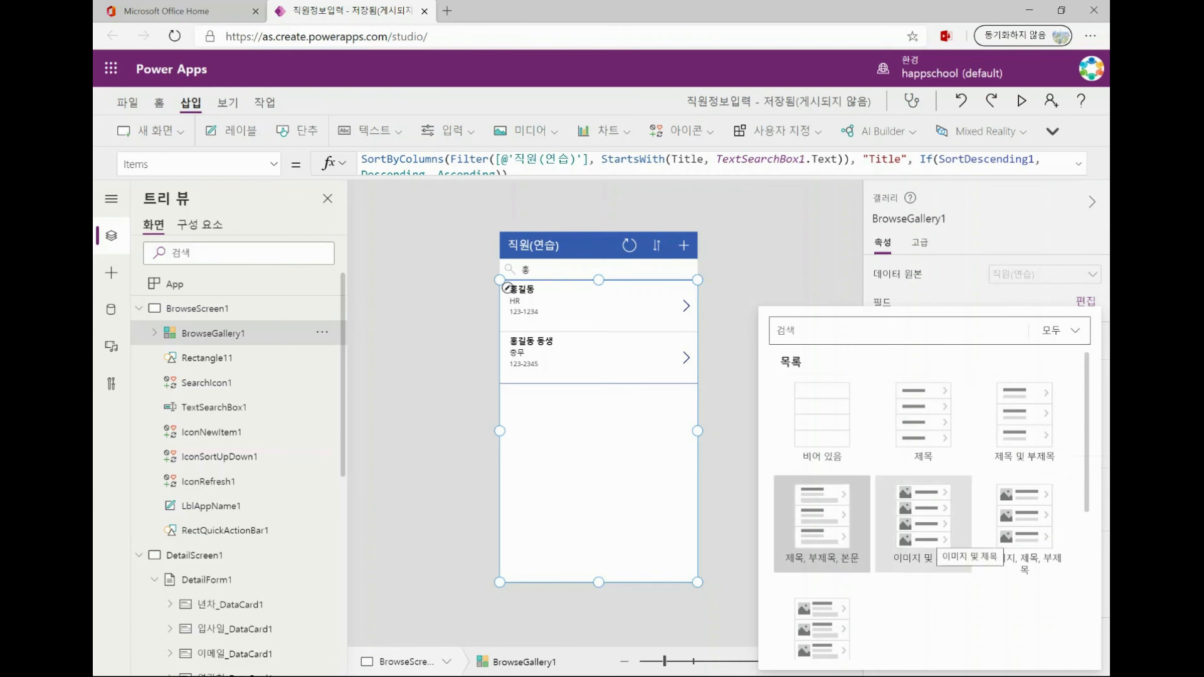
pyautogui.scroll(-3, 929, 540)
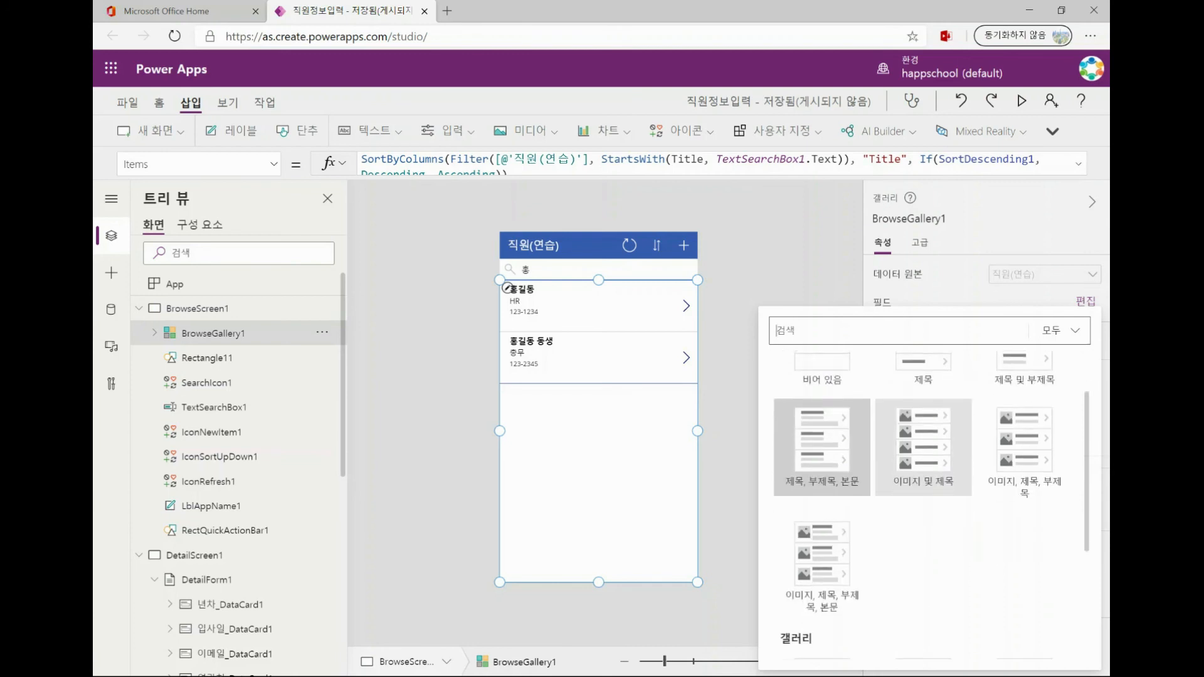
pyautogui.scroll(-1, 923, 492)
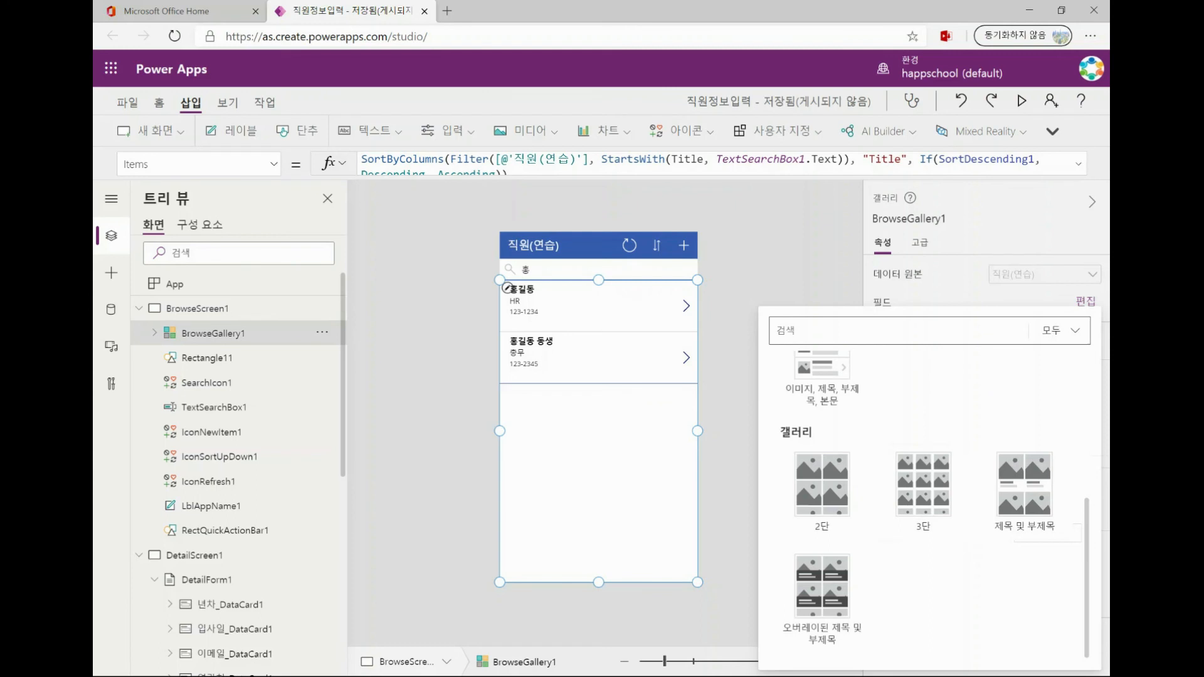
pyautogui.press('Escape')
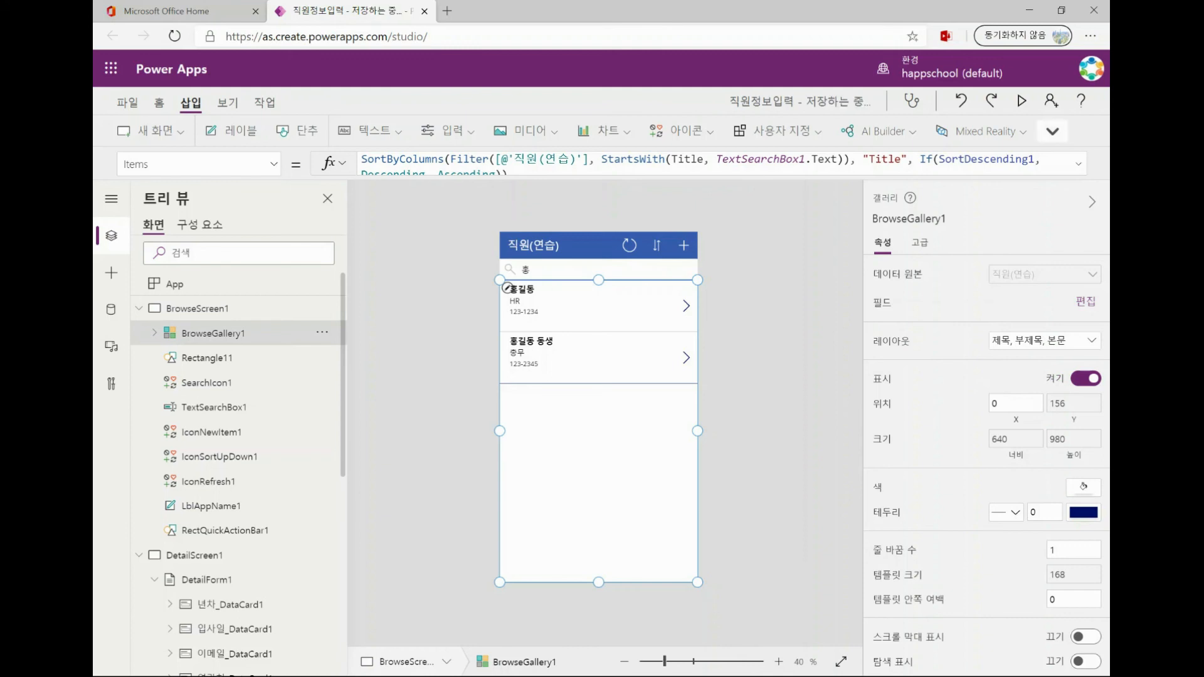
pyautogui.click(1053, 132)
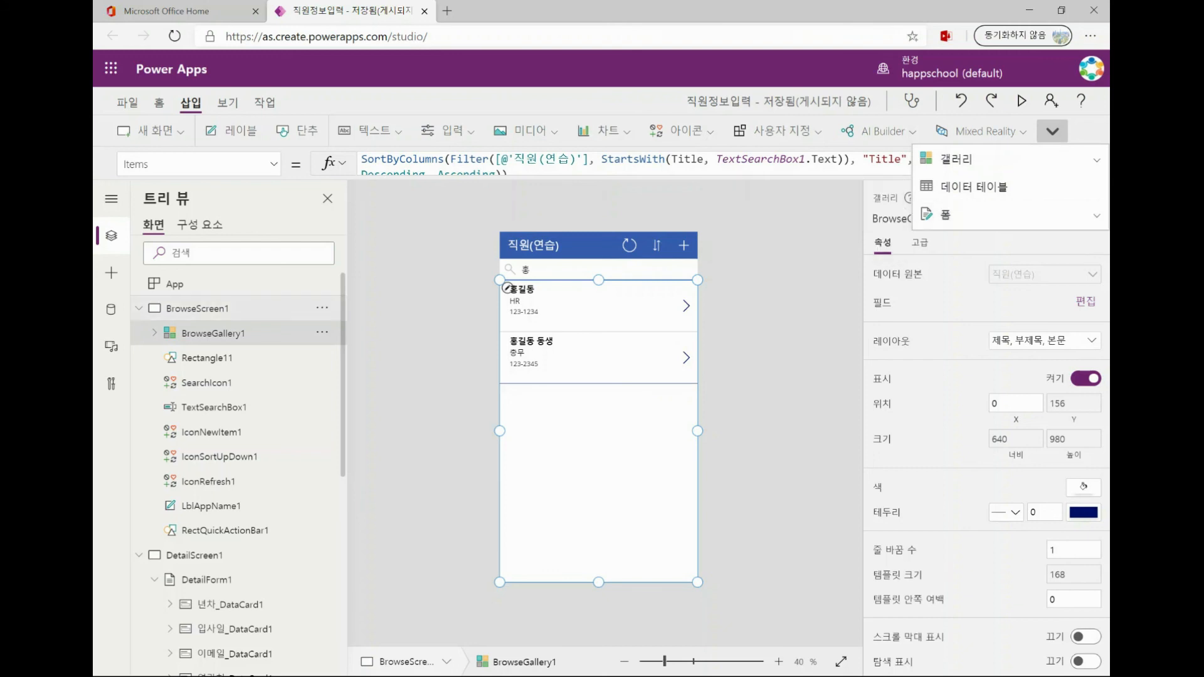
# Collapse BrowseScreen1 and DetailScreen1 in the tree view and show EditScreen1.
pyautogui.click(139, 308)
pyautogui.click(195, 334)
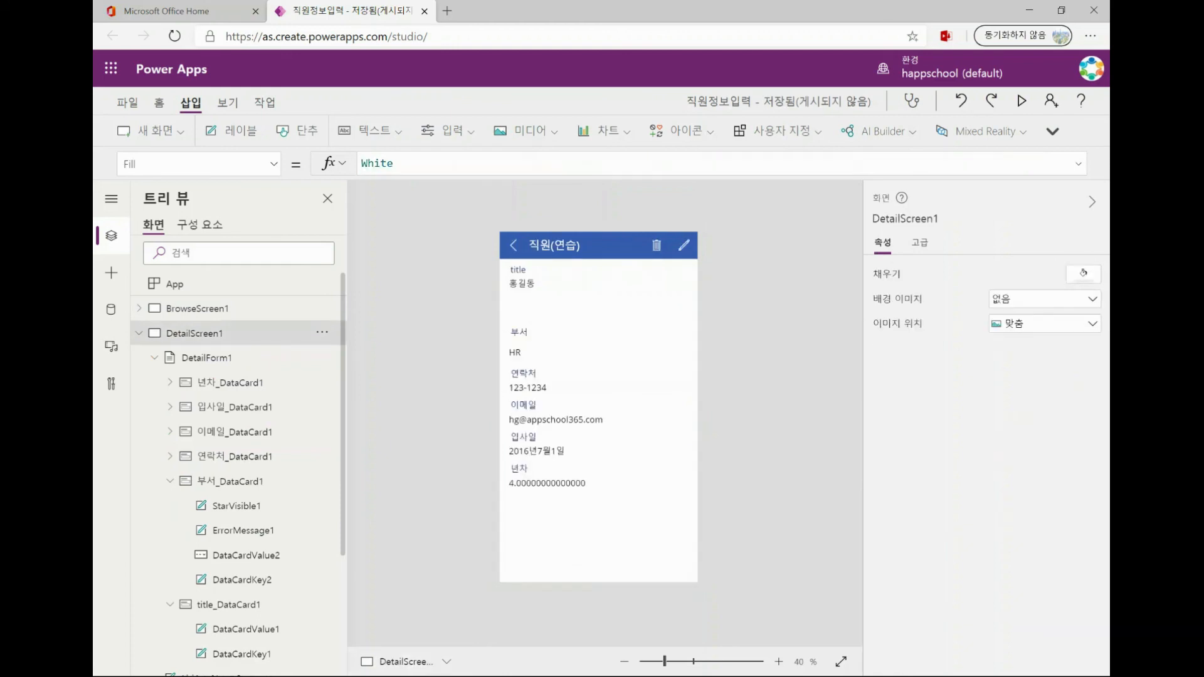
pyautogui.click(139, 333)
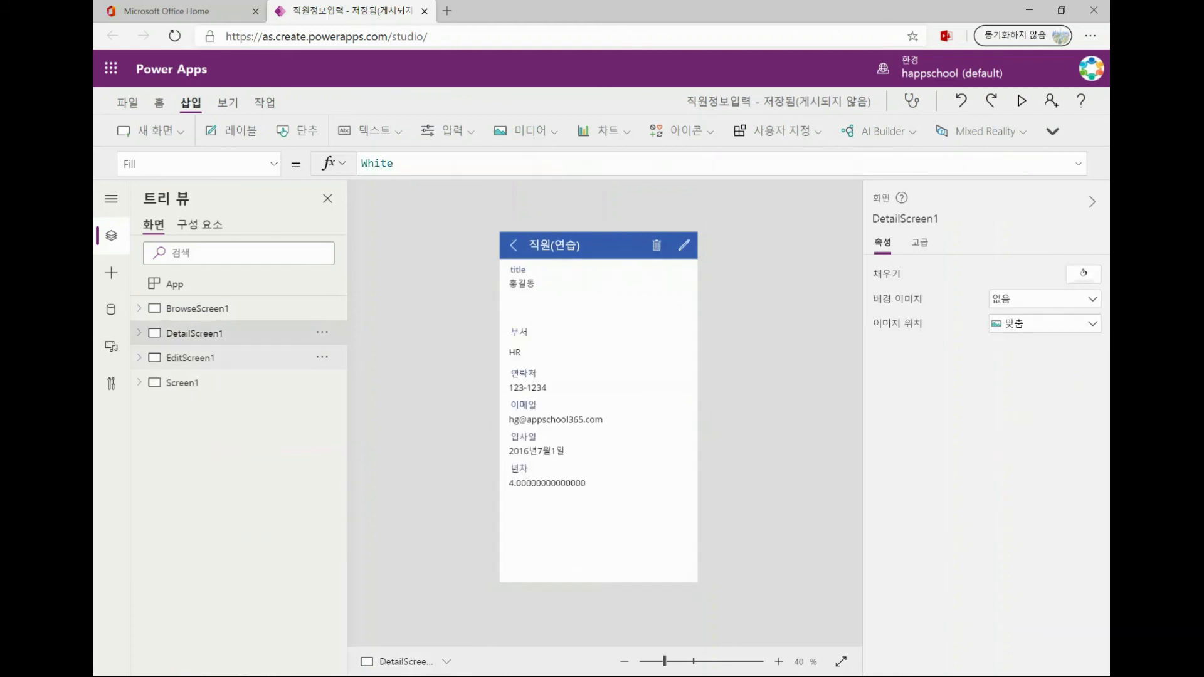
pyautogui.click(190, 359)
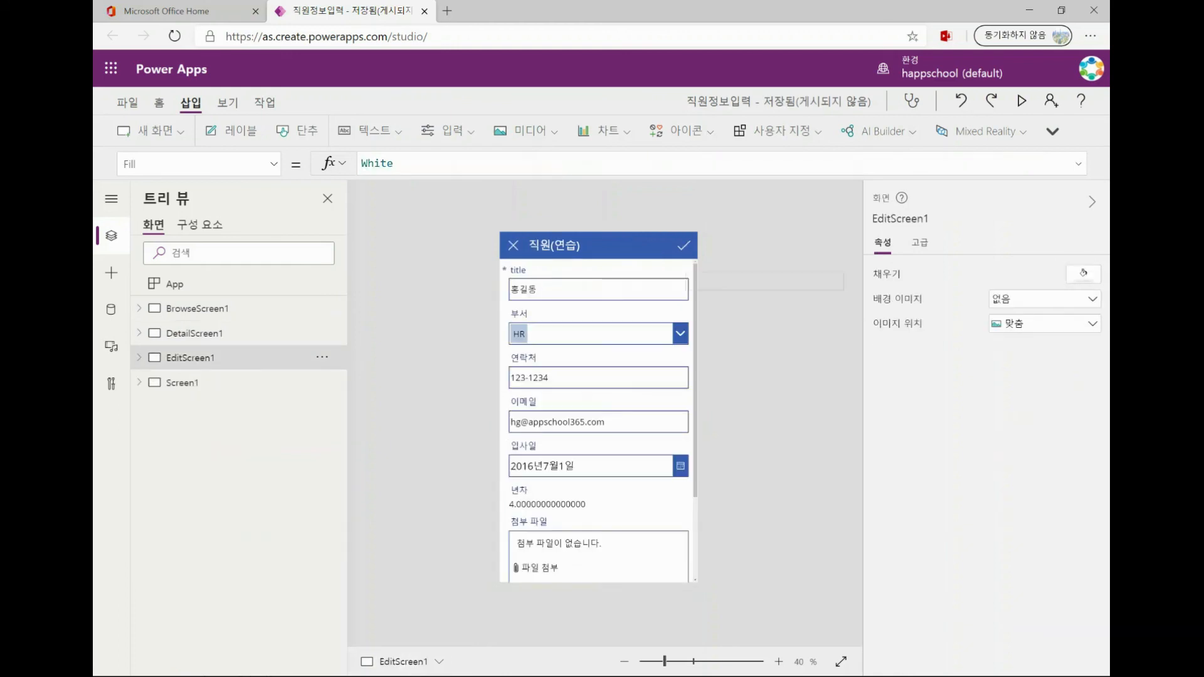
# Review the insertable data controls, and examine EditForm1 on EditScreen1 and its default mode choices, keeping 편집.
pyautogui.click(1053, 131)
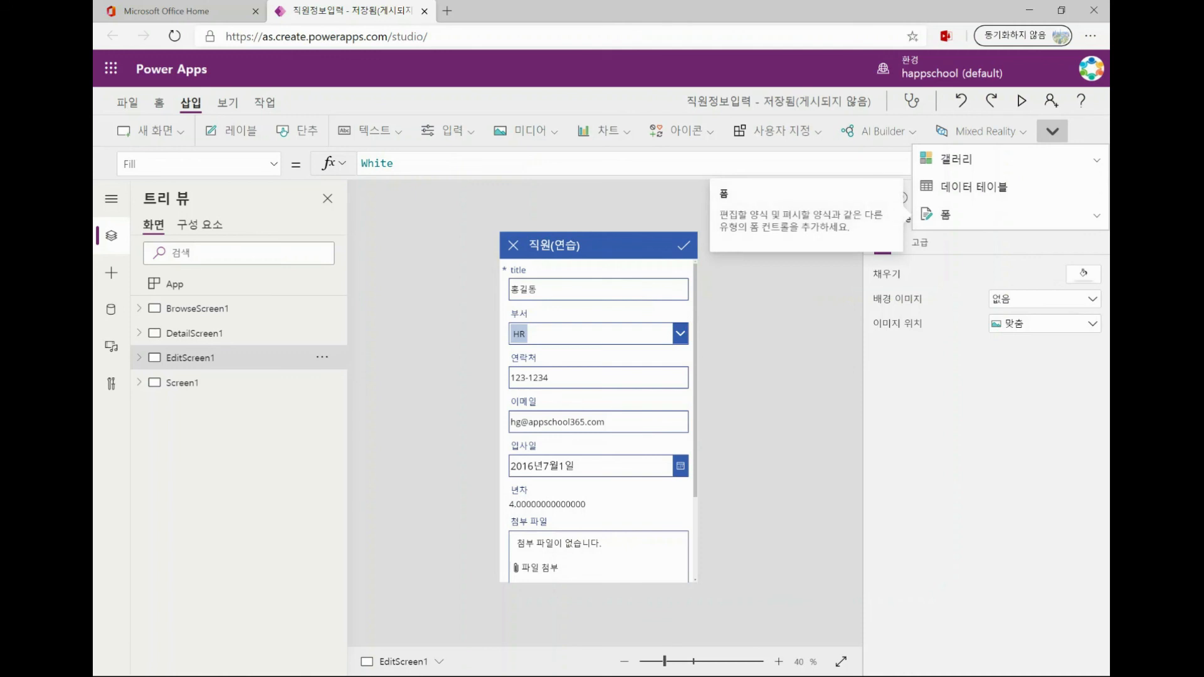
pyautogui.click(1052, 132)
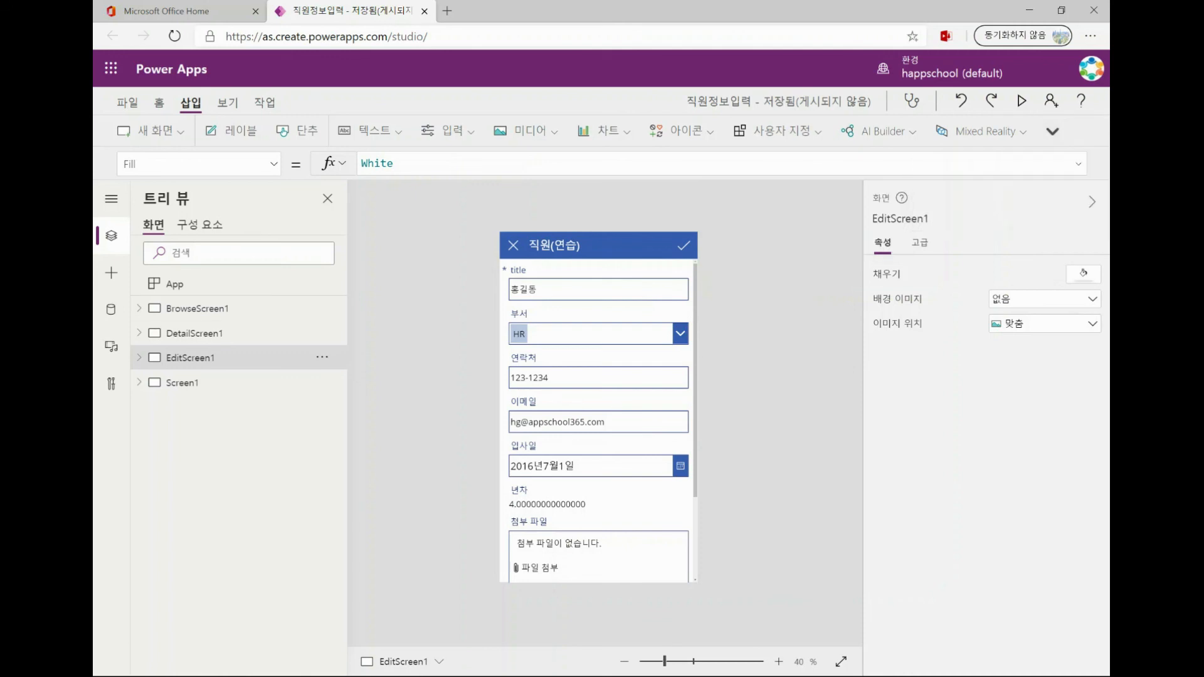
pyautogui.click(139, 357)
pyautogui.click(202, 382)
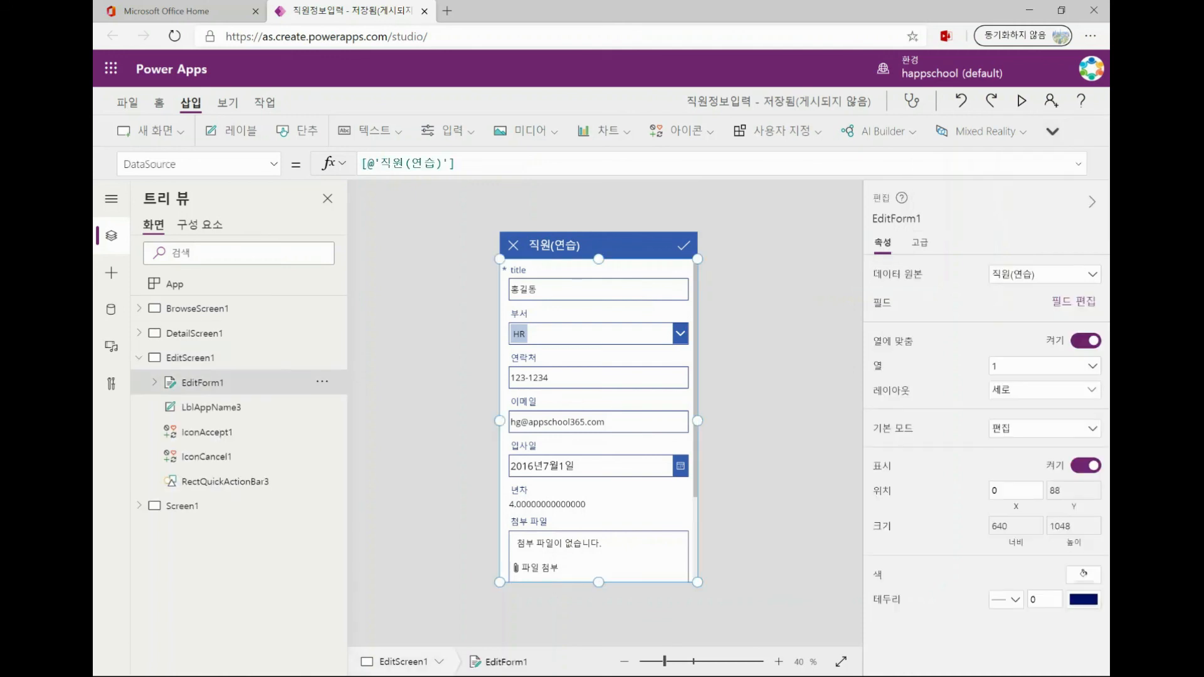
pyautogui.click(1092, 429)
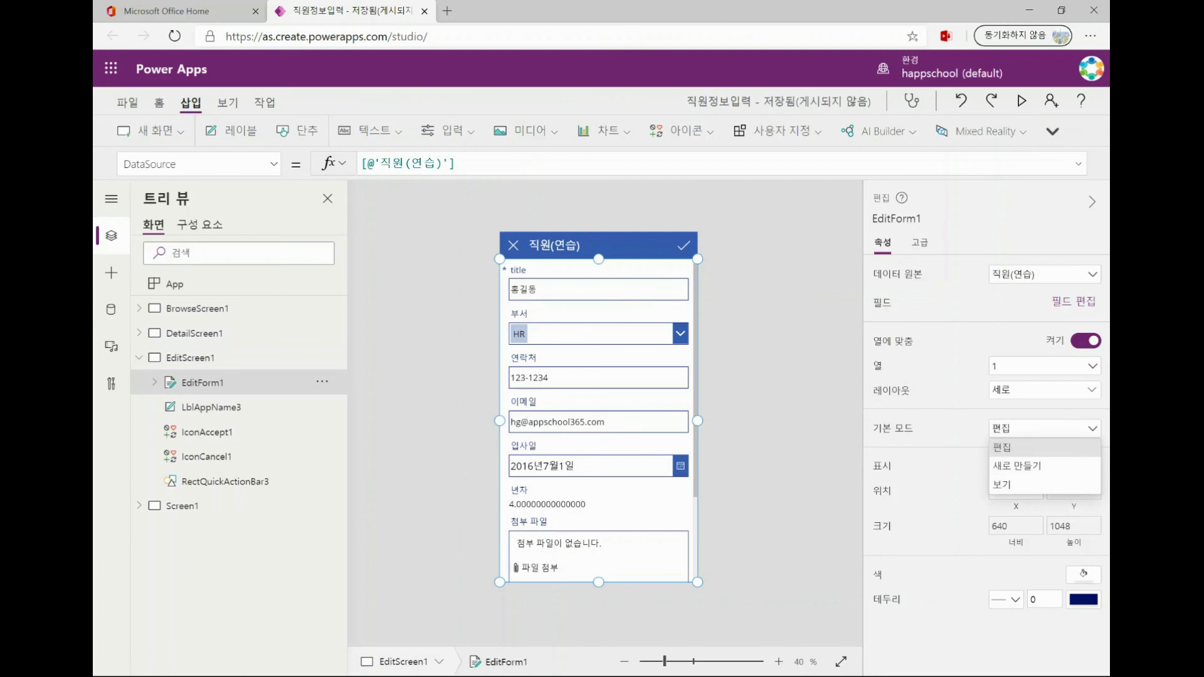
pyautogui.click(1029, 448)
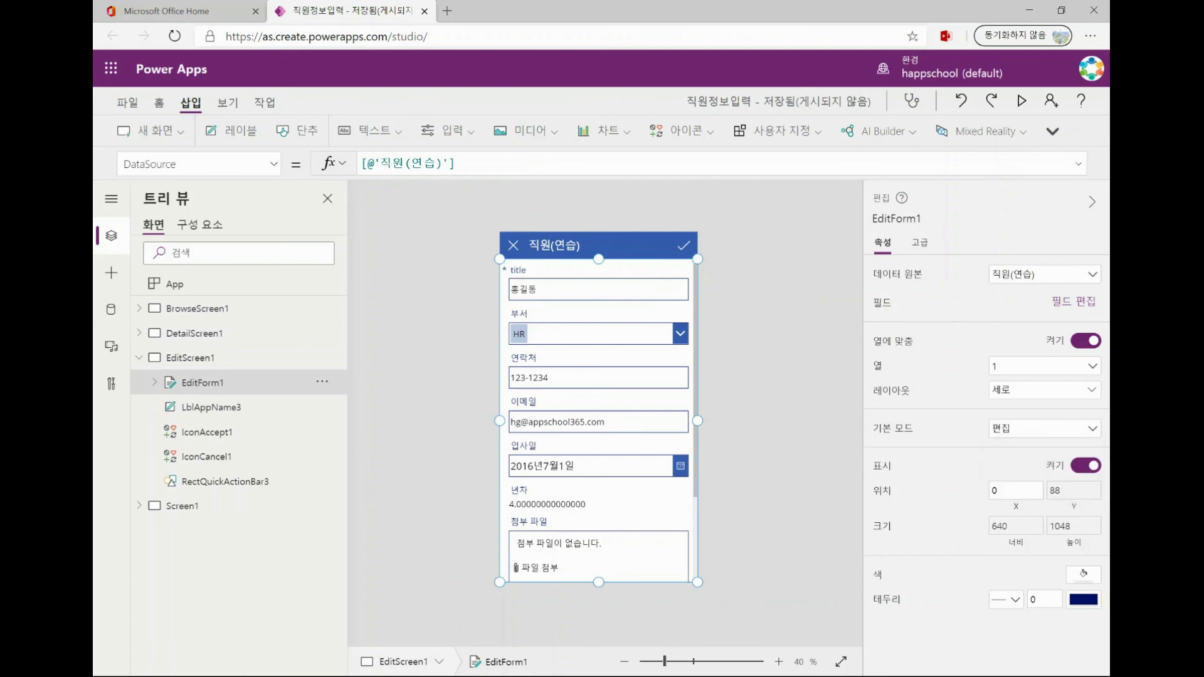